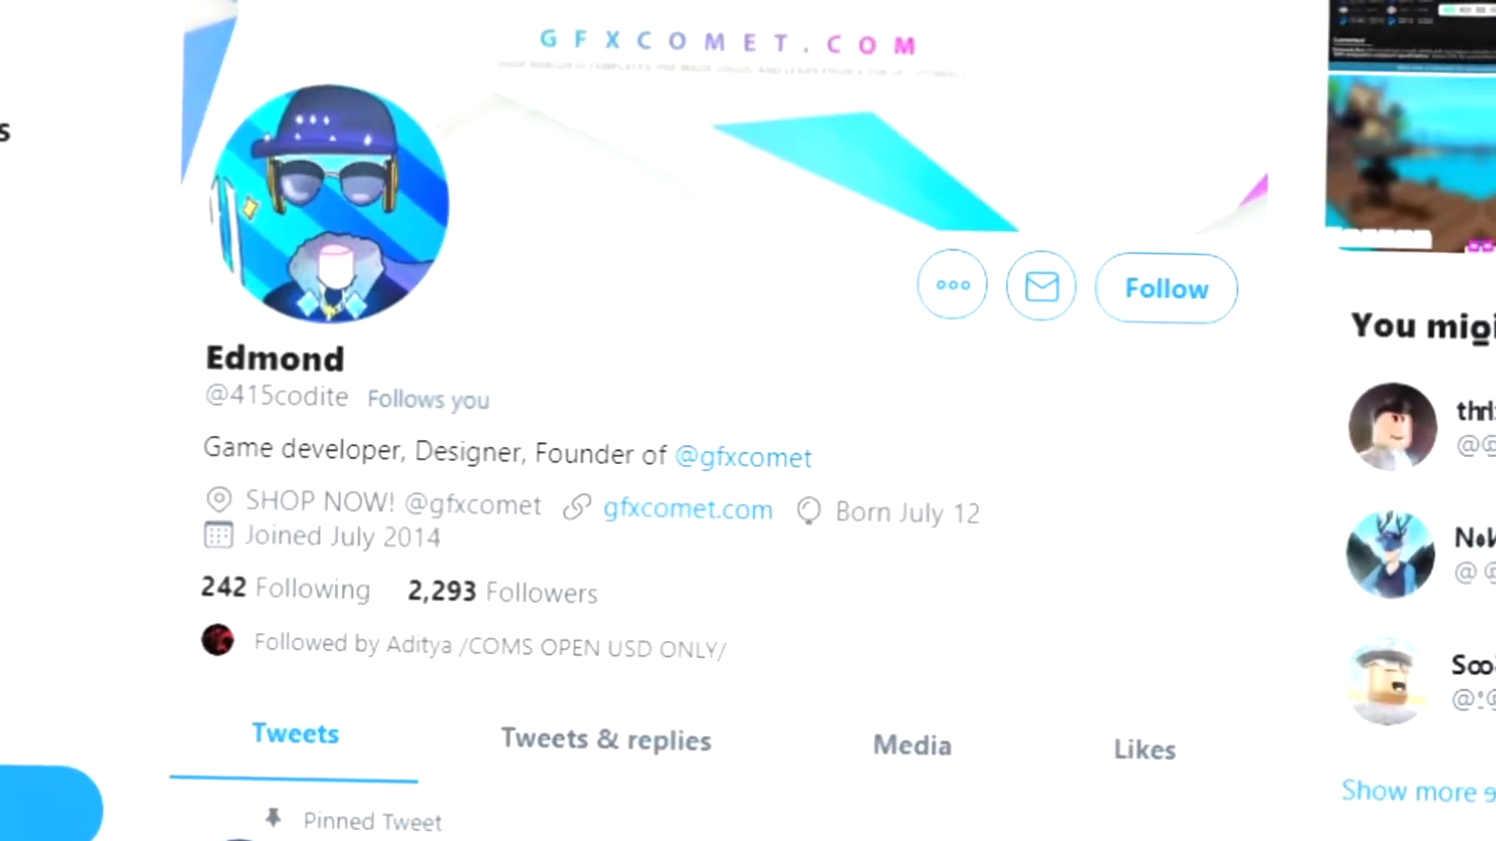
# Follow the GFX Comet founder's profile and the GFX COMET profile on Twitter, turning on notifications for both
pyautogui.click(1160, 296)
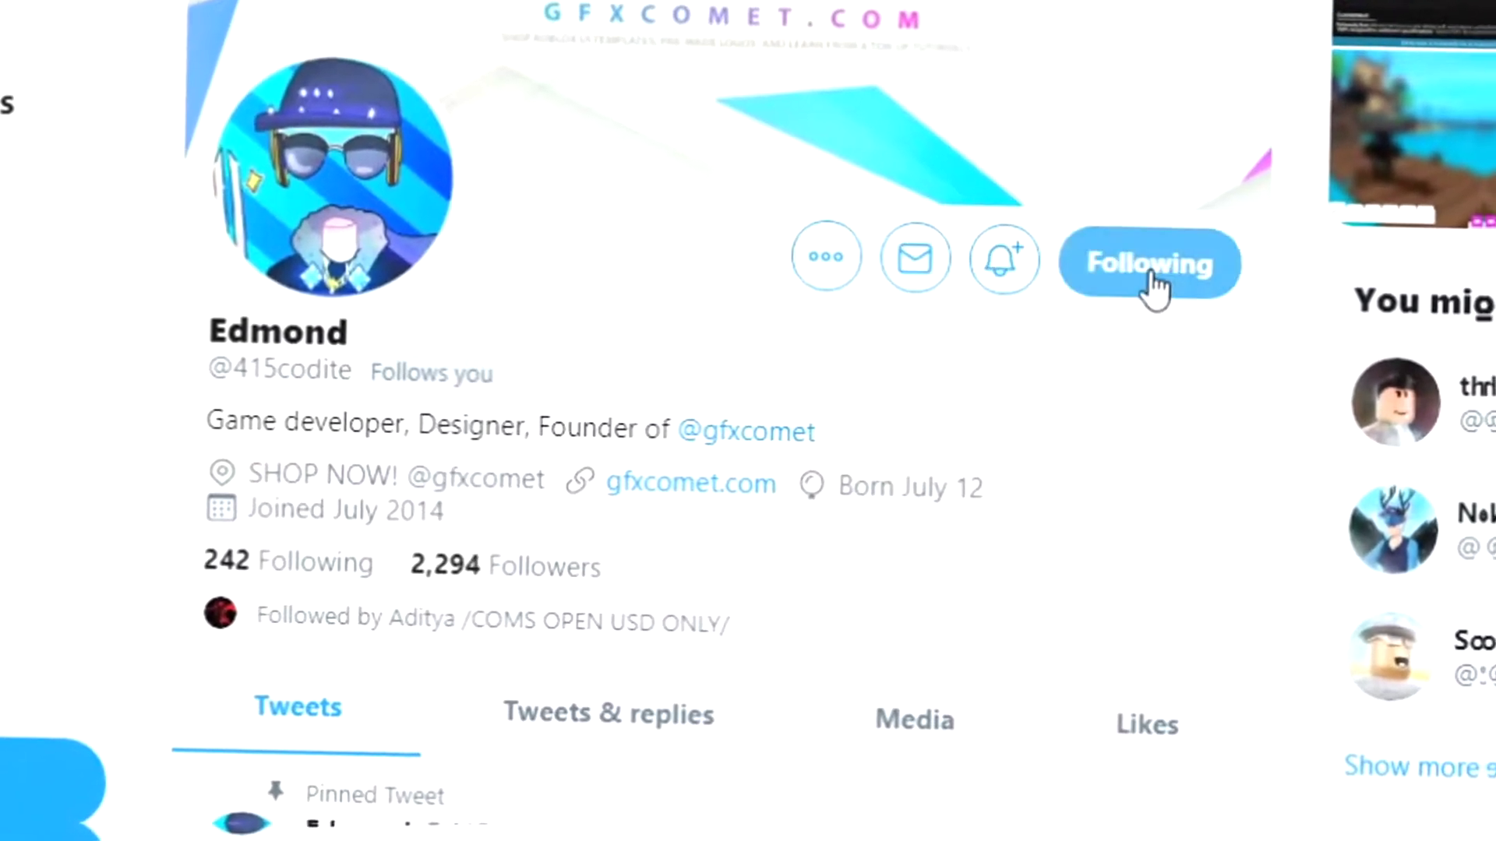
pyautogui.click(1015, 263)
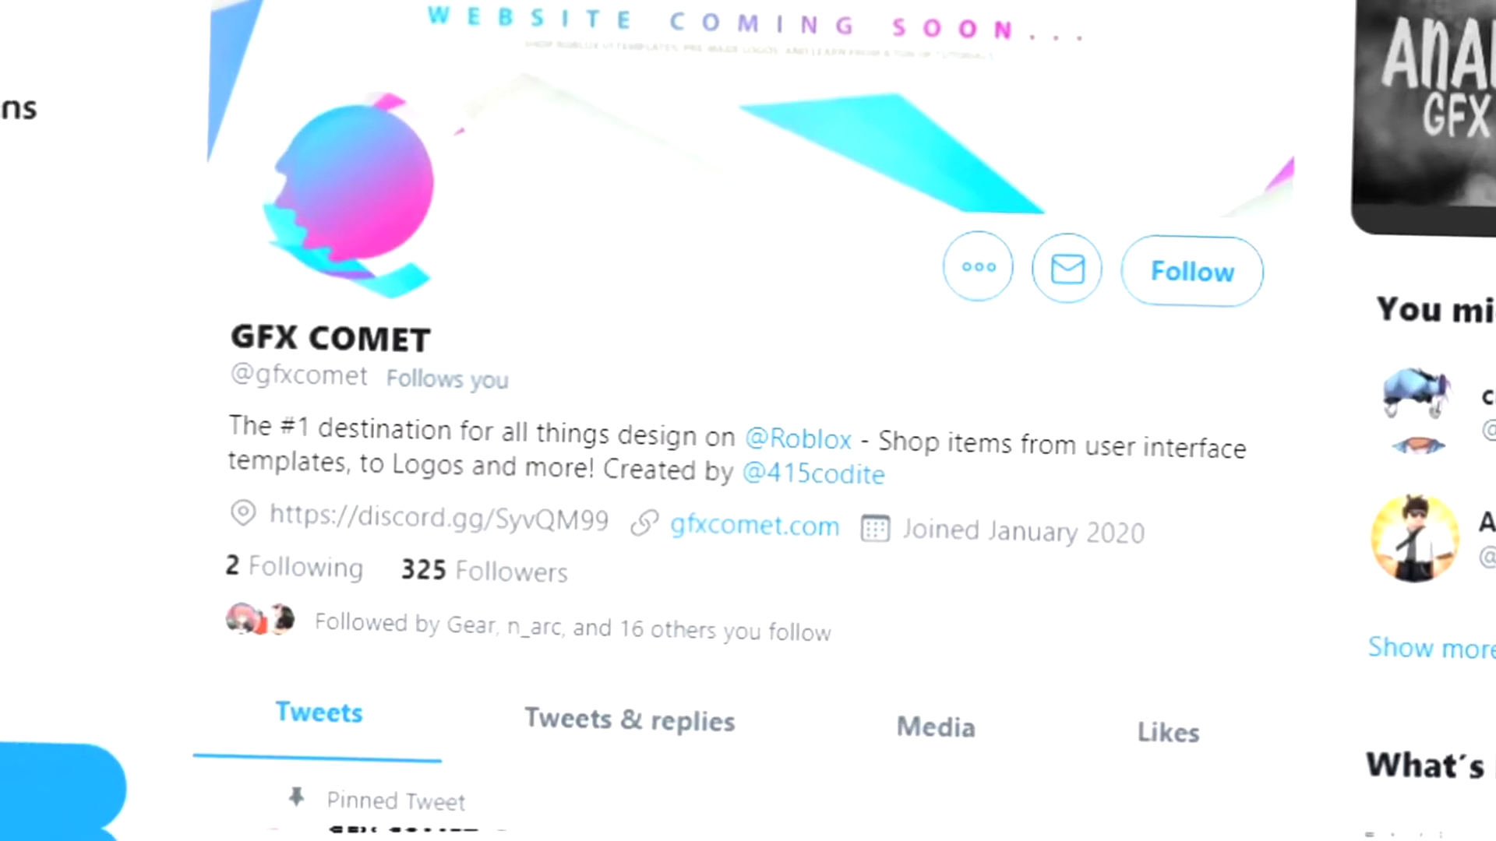
pyautogui.click(1180, 290)
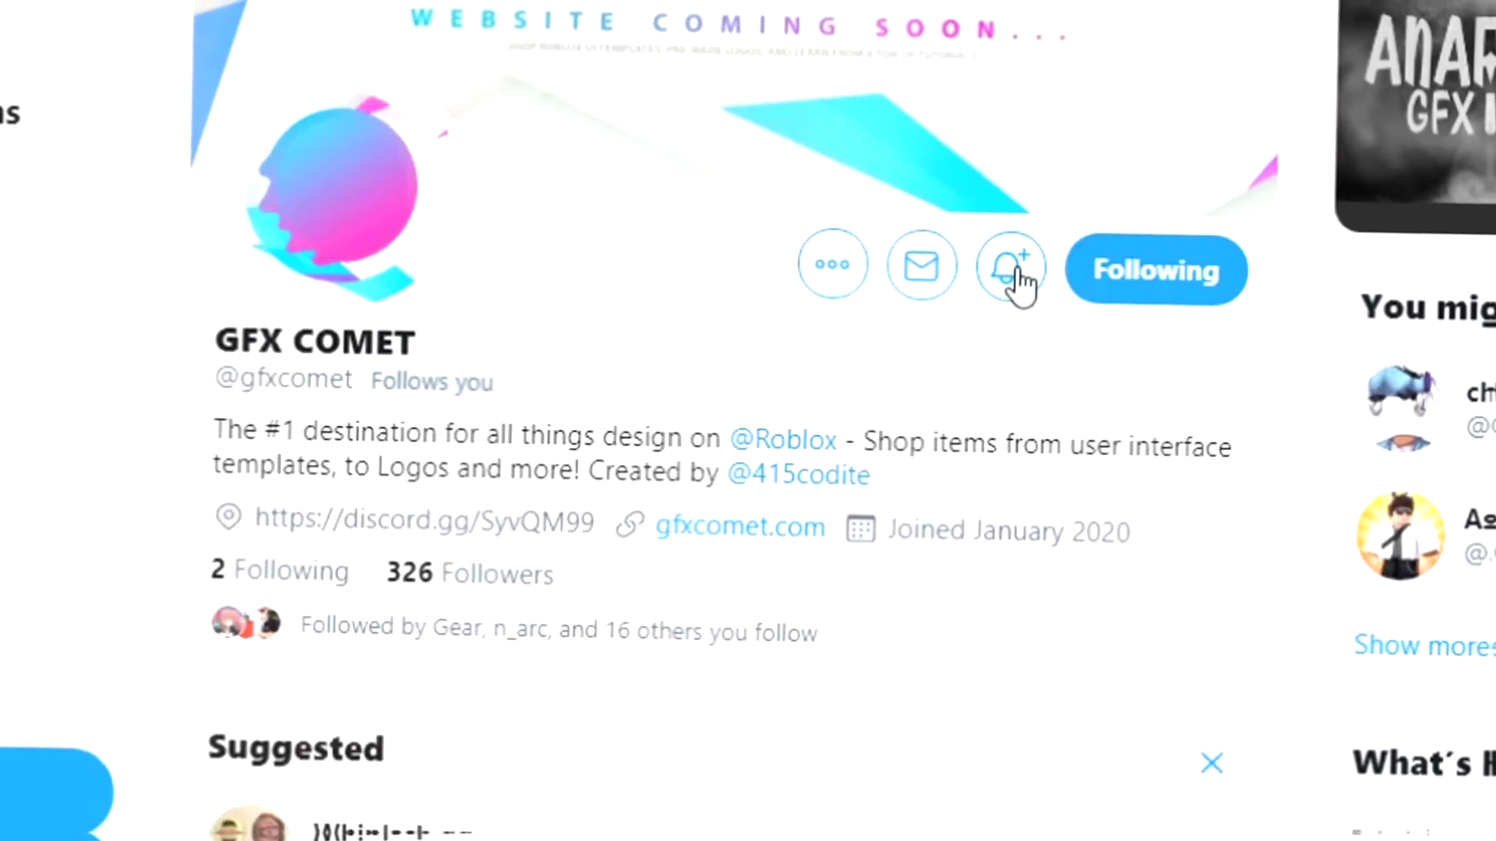
pyautogui.click(994, 269)
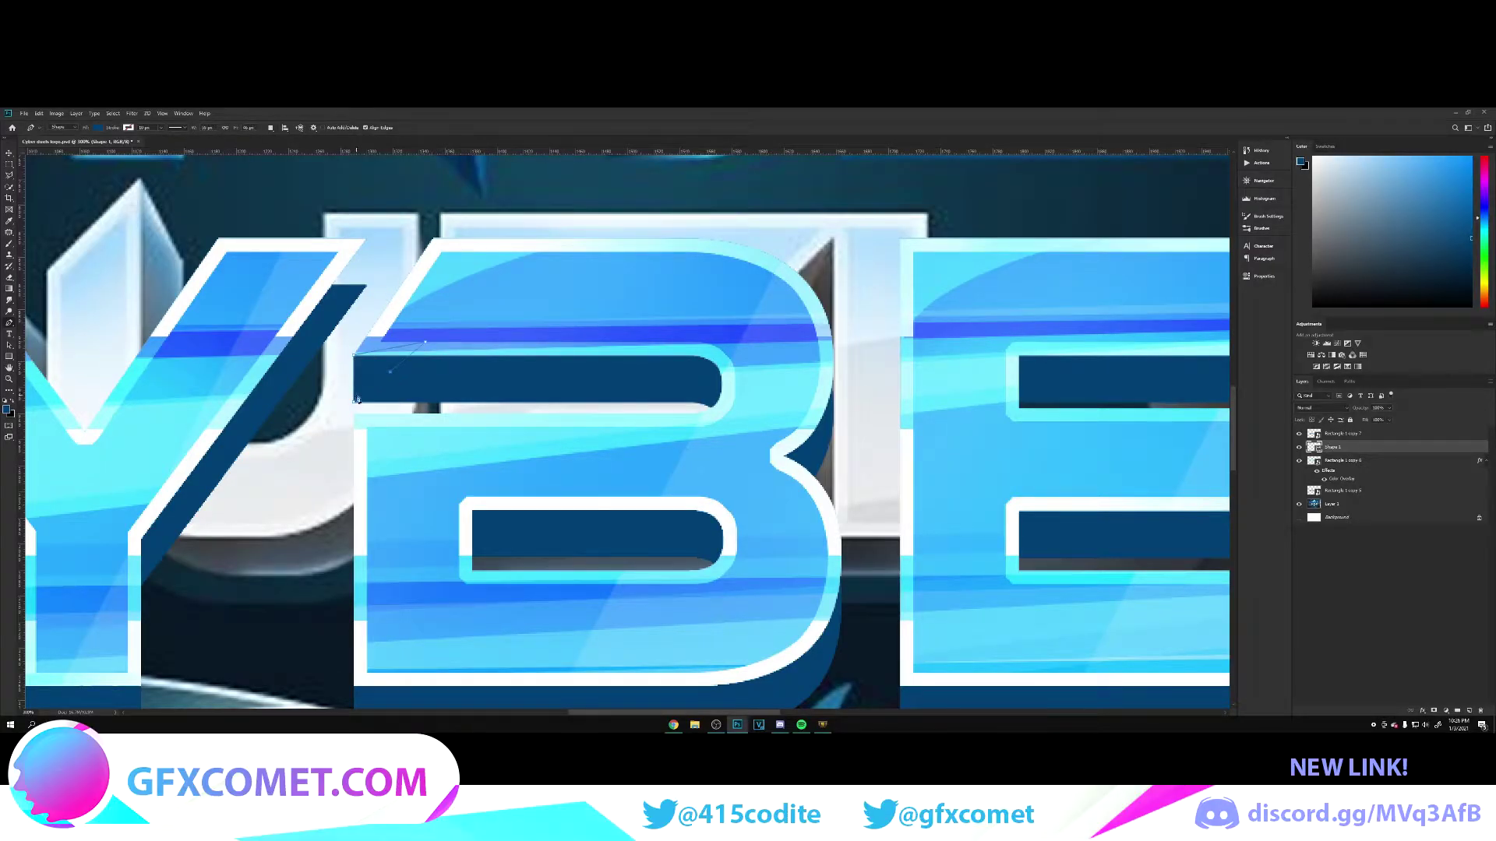
# Fill the extrusion gaps at the tips of the C's lower and upper arms with dark blue Pen tool shapes
pyautogui.scroll(-5, 623, 465)
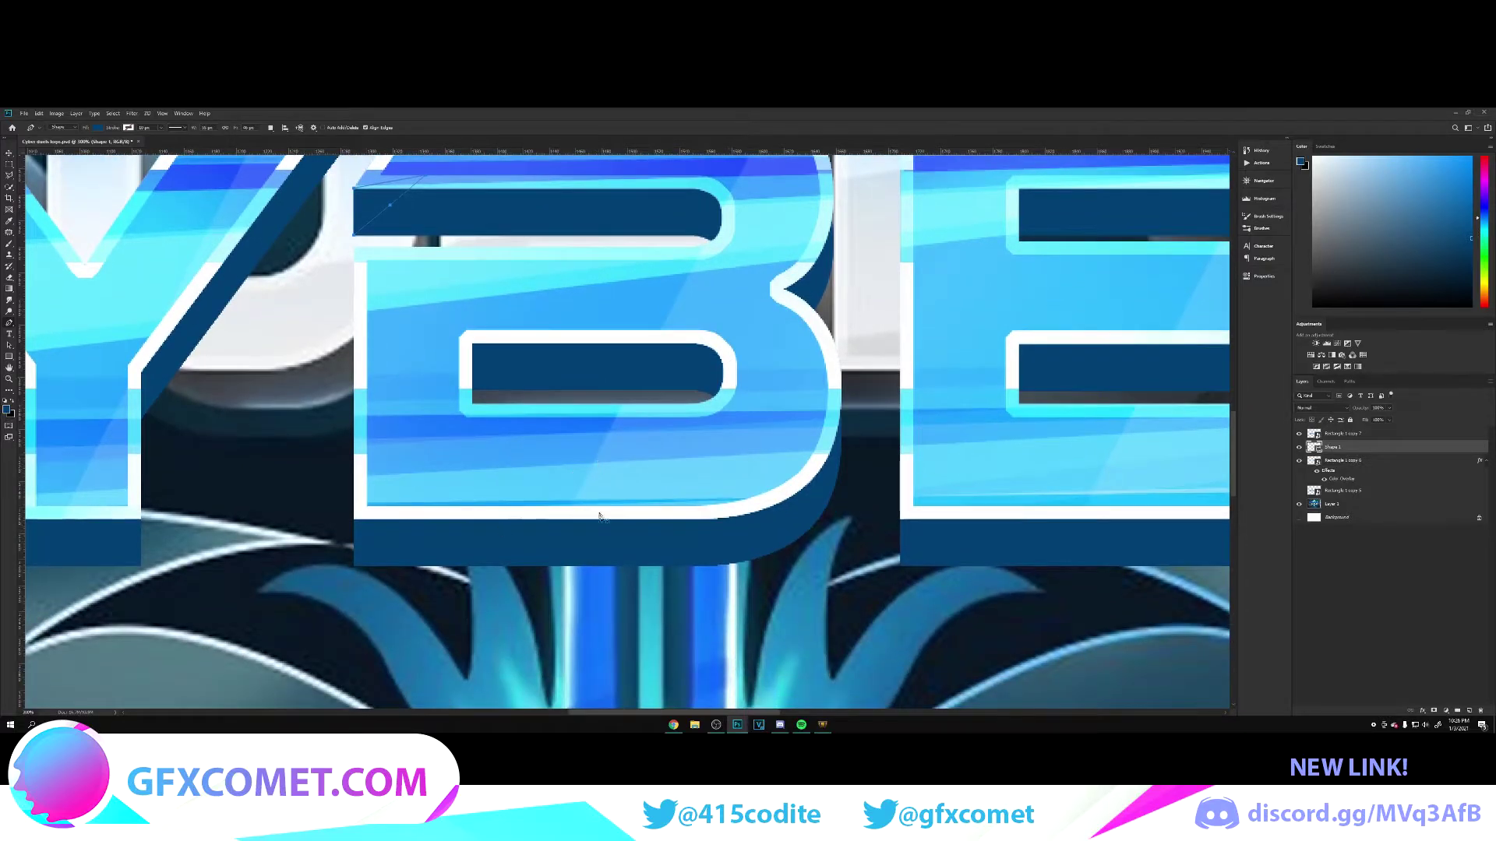
pyautogui.moveTo(734, 710); pyautogui.dragTo(600, 715)
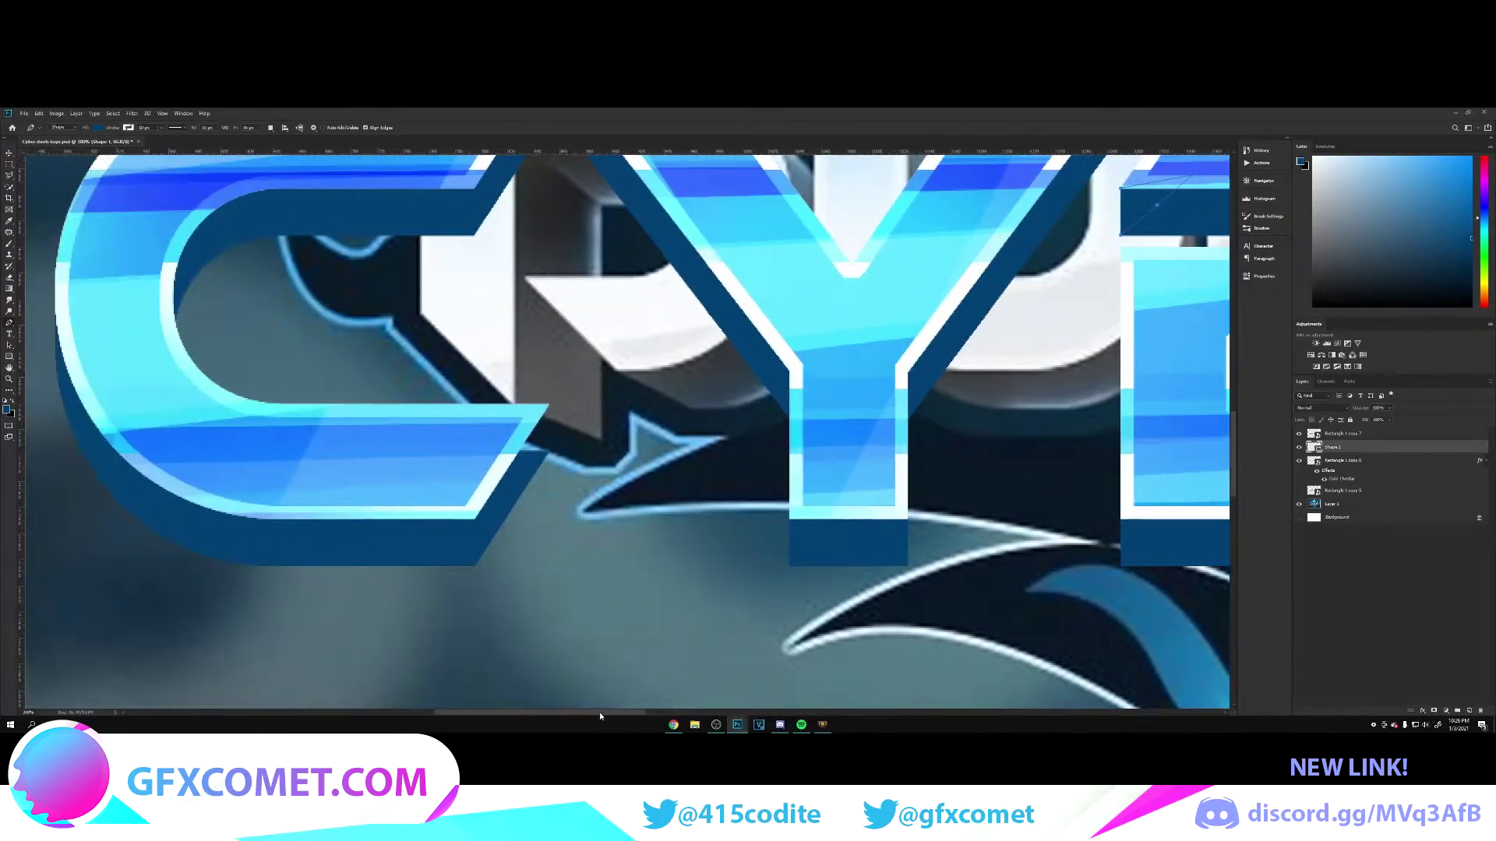
pyautogui.click(550, 458)
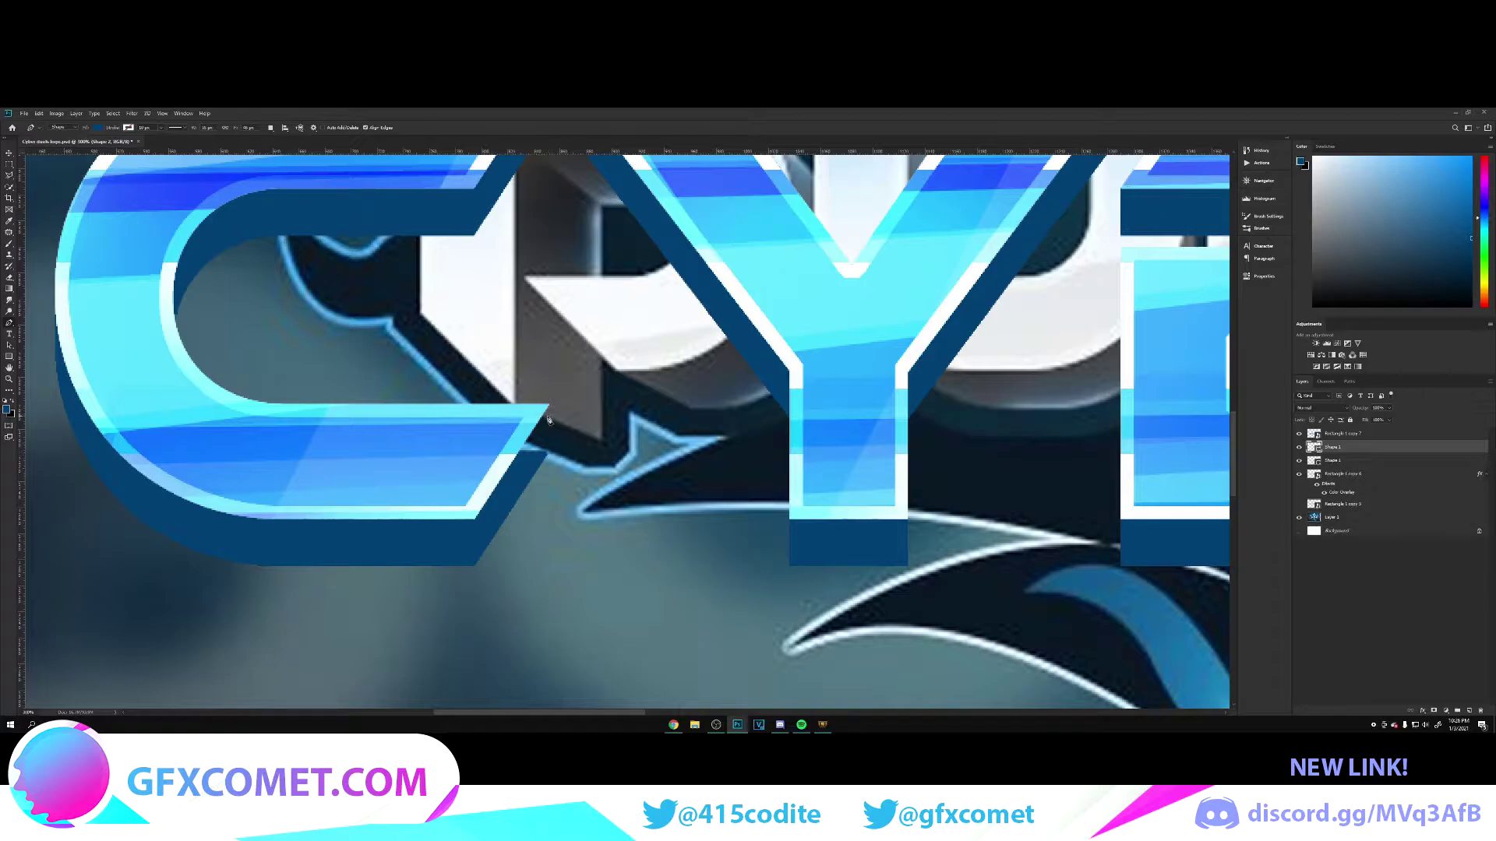
pyautogui.scroll(5, 548, 458)
pyautogui.click(549, 287)
pyautogui.click(549, 241)
pyautogui.click(494, 309)
pyautogui.click(549, 287)
# Draw dark blue Pen shapes to fill the extrusion gaps at the Y's upper-left and upper-right corners
pyautogui.click(559, 286)
pyautogui.click(558, 240)
pyautogui.click(648, 308)
pyautogui.click(1132, 286)
pyautogui.click(1131, 240)
pyautogui.click(1044, 303)
pyautogui.click(1132, 286)
# Fill the extrusion gap at the tip of the E's bottom arm with a dark blue Pen shape
pyautogui.moveTo(1093, 387); pyautogui.dragTo(248, 312)
pyautogui.moveTo(794, 533); pyautogui.dragTo(775, 550)
pyautogui.click(772, 545)
pyautogui.click(772, 497)
pyautogui.click(726, 551)
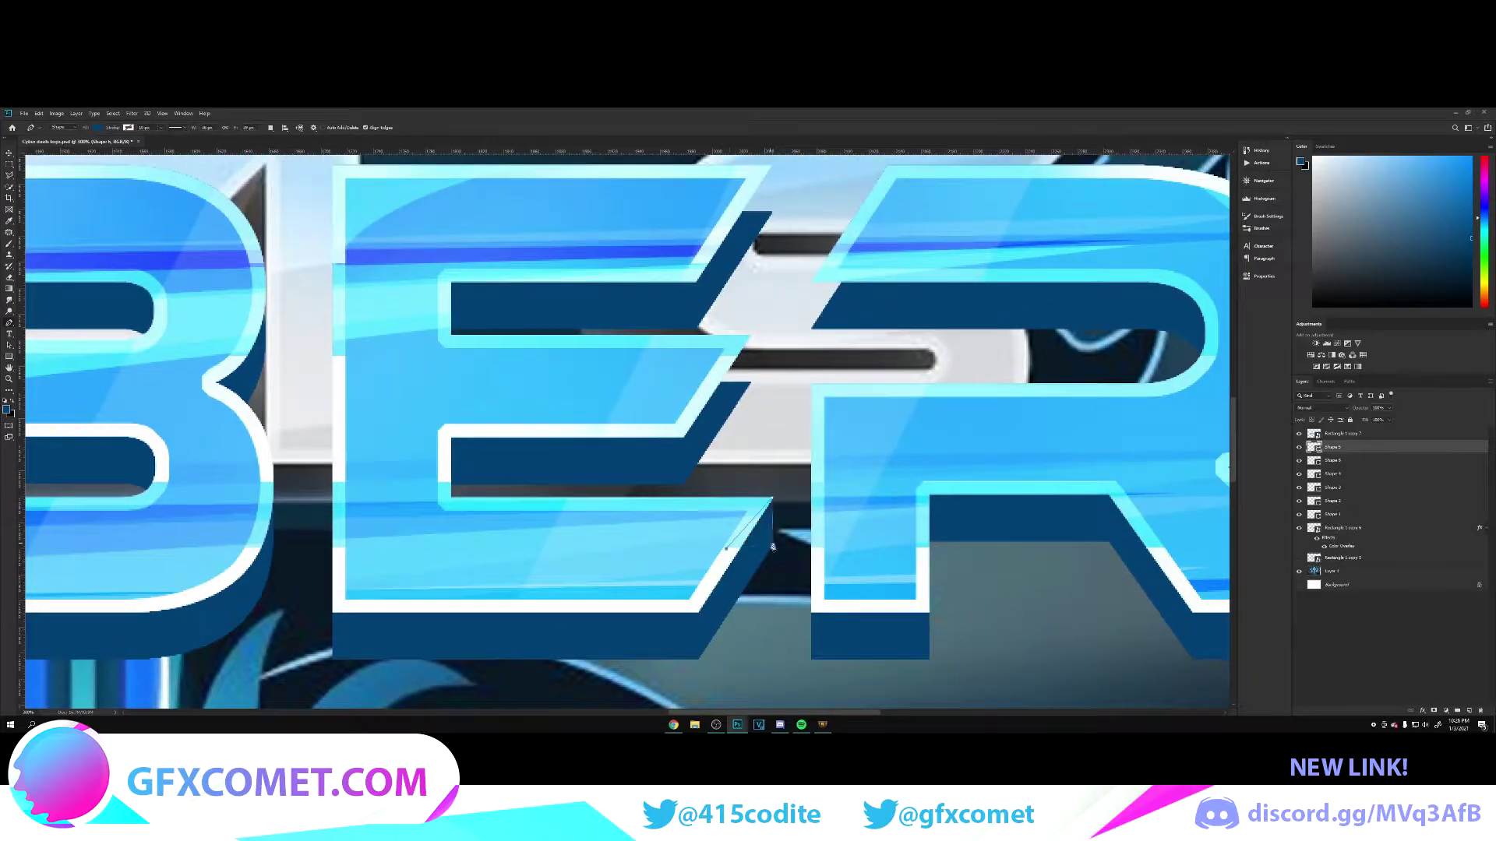
pyautogui.click(772, 545)
# Draw dark blue Pen shapes that close the extrusion gaps at the tips of the E's middle and top arms
pyautogui.scroll(3, 772, 545)
pyautogui.click(750, 487)
pyautogui.click(749, 441)
pyautogui.click(694, 493)
pyautogui.click(772, 316)
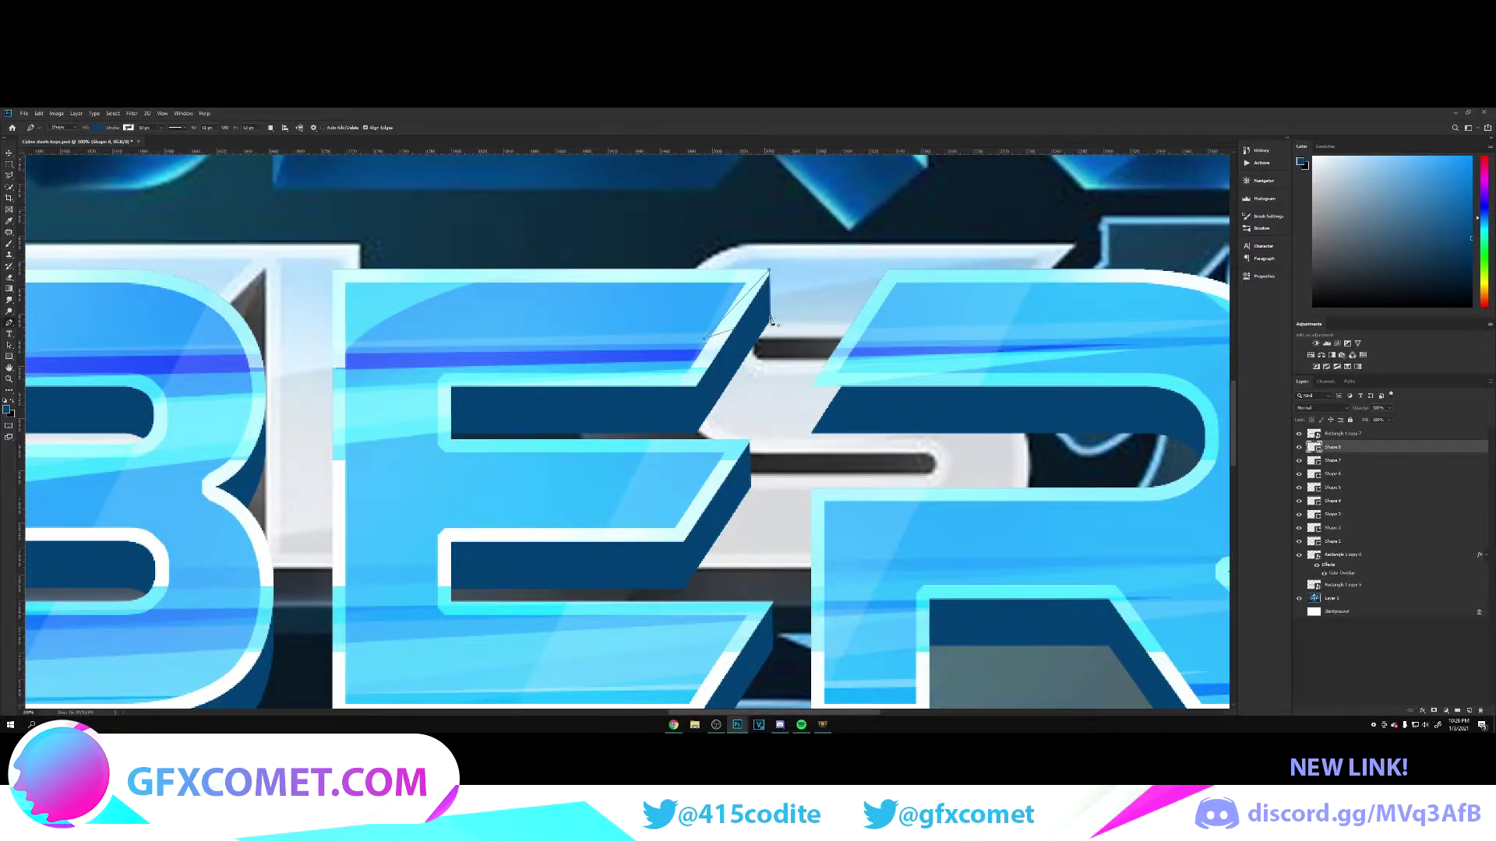
# Fill the extrusion gaps at the R's left tip under the top bar and at its right foot with Pen shapes
pyautogui.click(812, 386)
pyautogui.click(812, 433)
pyautogui.click(841, 389)
pyautogui.click(812, 386)
pyautogui.moveTo(857, 483); pyautogui.dragTo(460, 214)
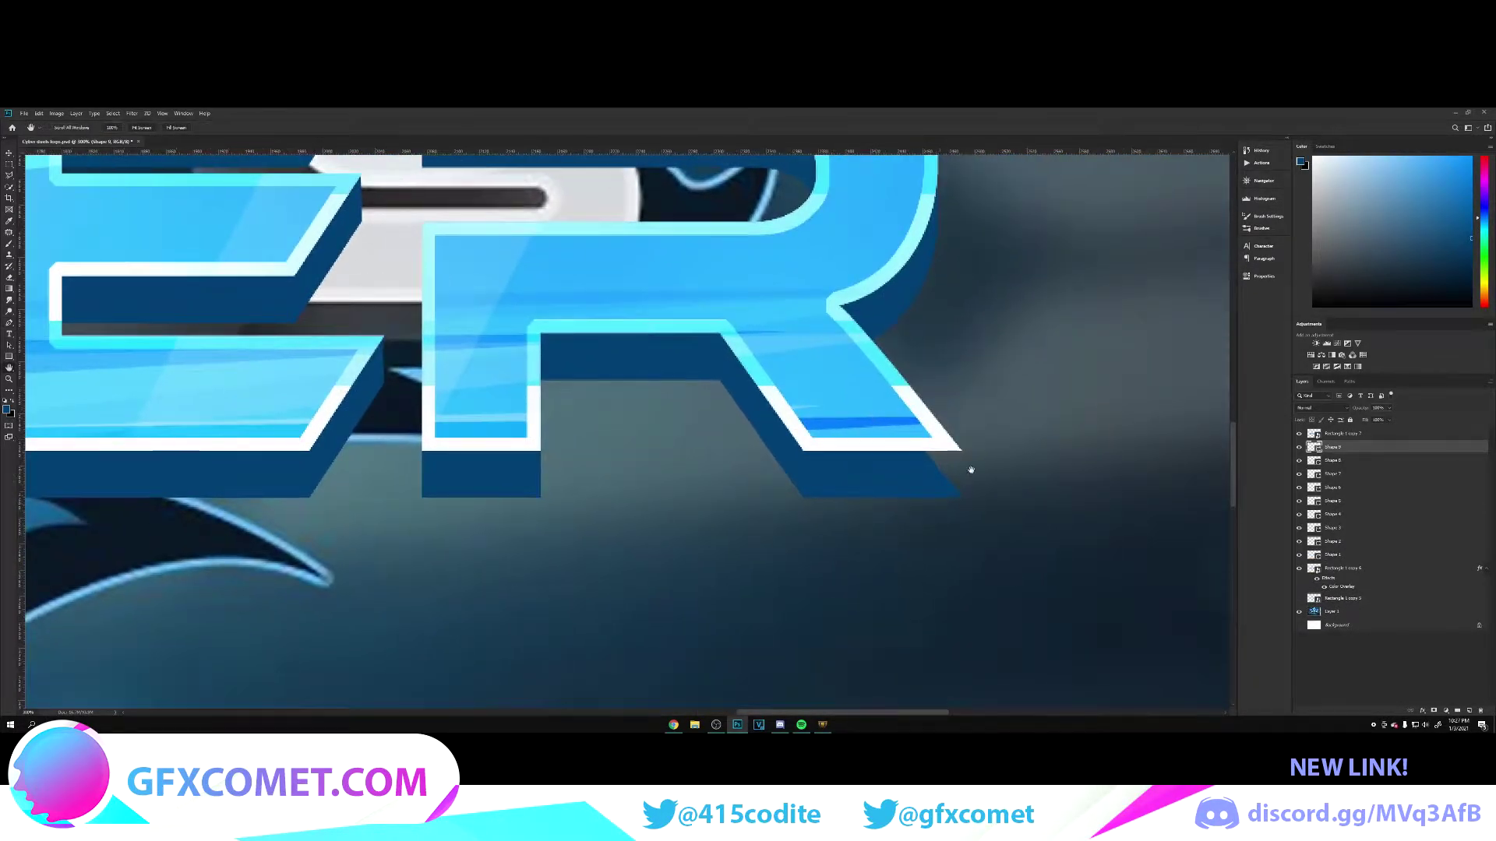
pyautogui.click(952, 496)
pyautogui.click(954, 450)
# Switch to the GFX Comet website and browse the Roblox icons, logos and UI kits in its shop
pyautogui.scroll(-2, 954, 452)
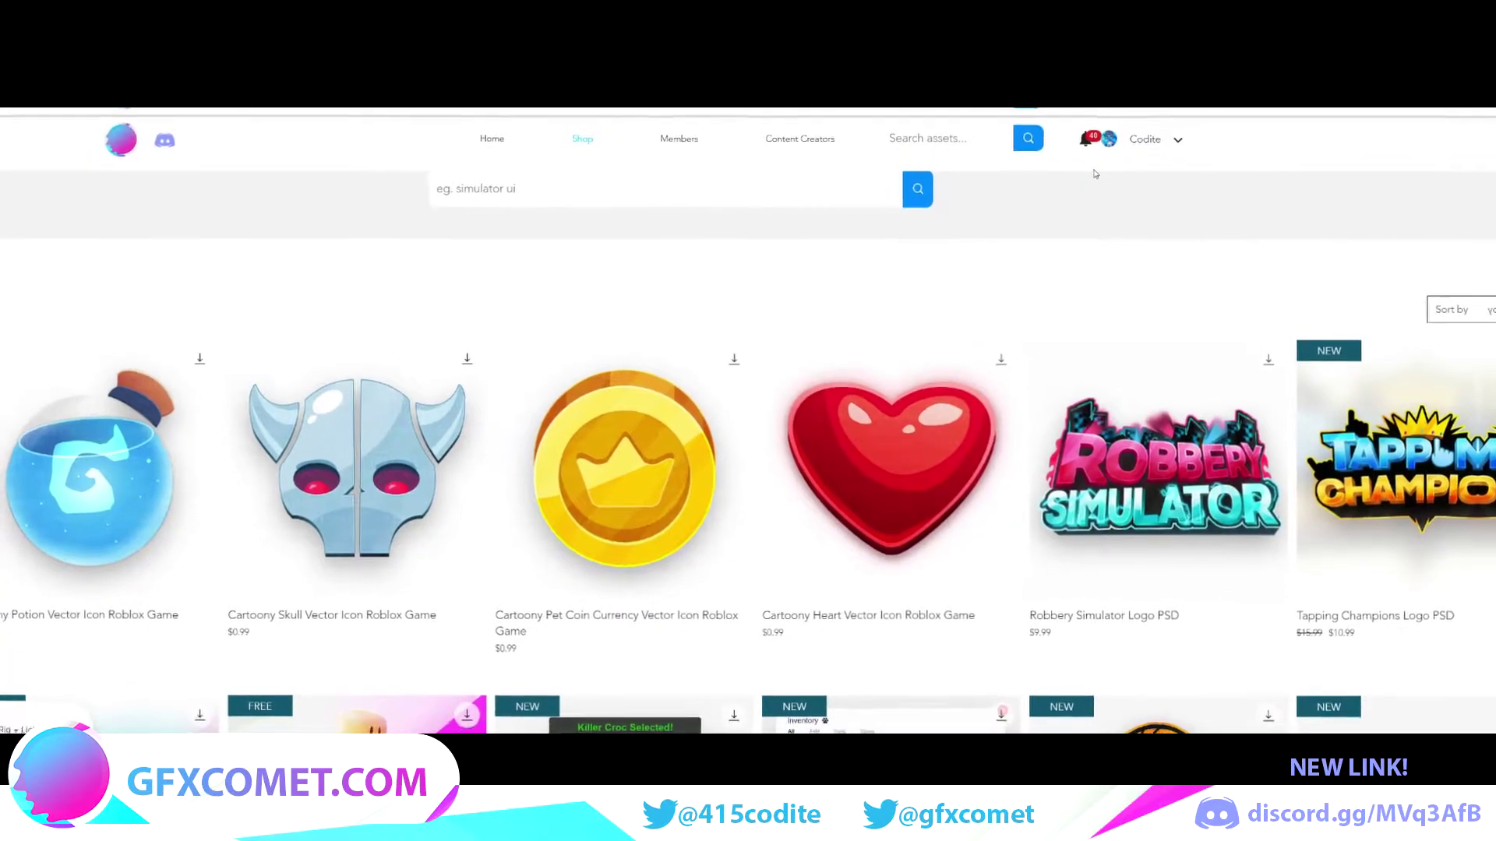
pyautogui.scroll(-4, 567, 369)
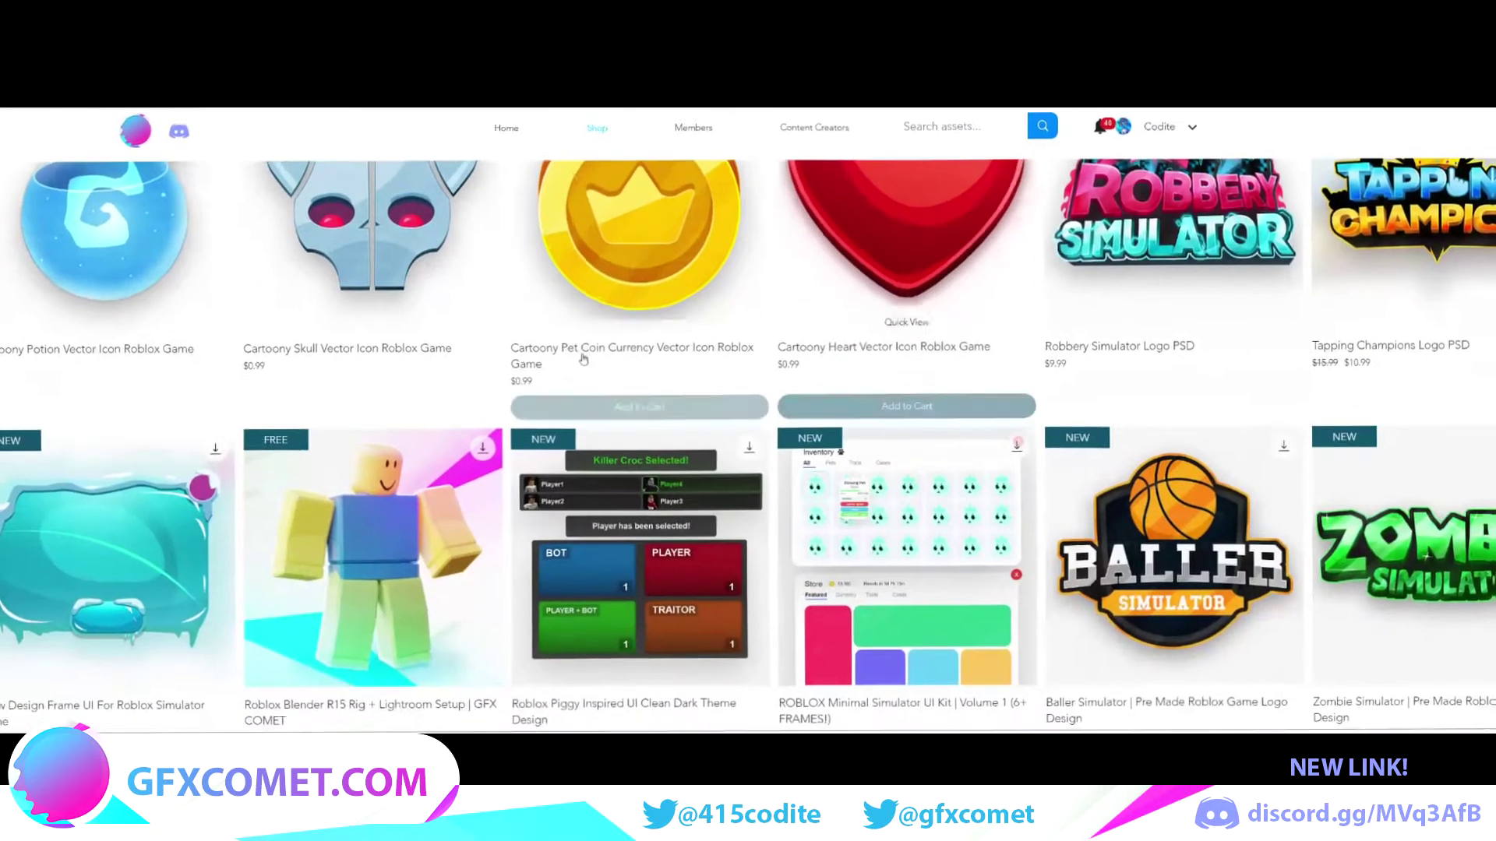
pyautogui.scroll(2, 730, 335)
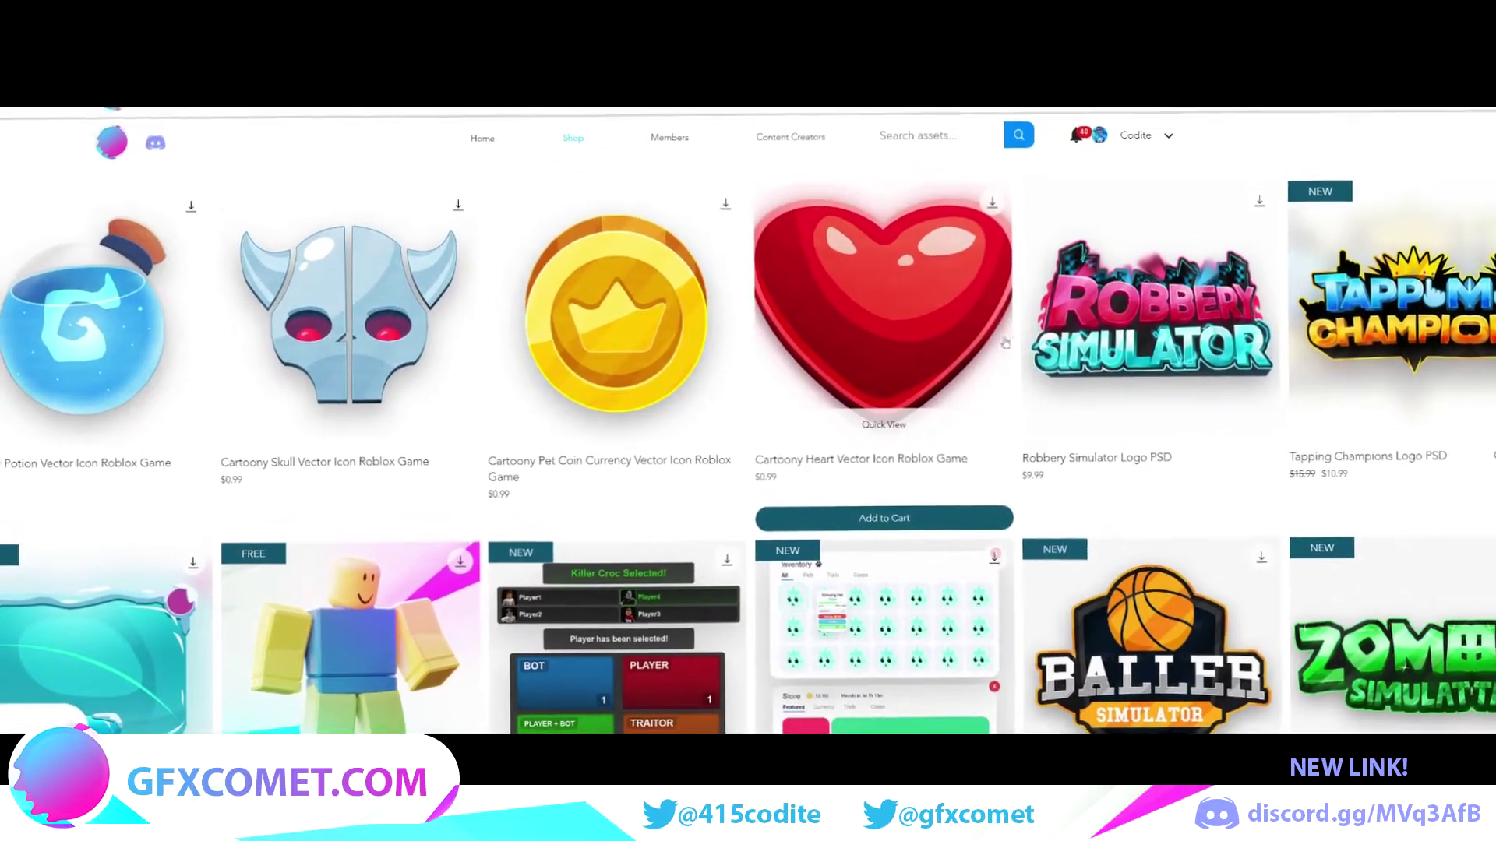
pyautogui.moveTo(1258, 370)
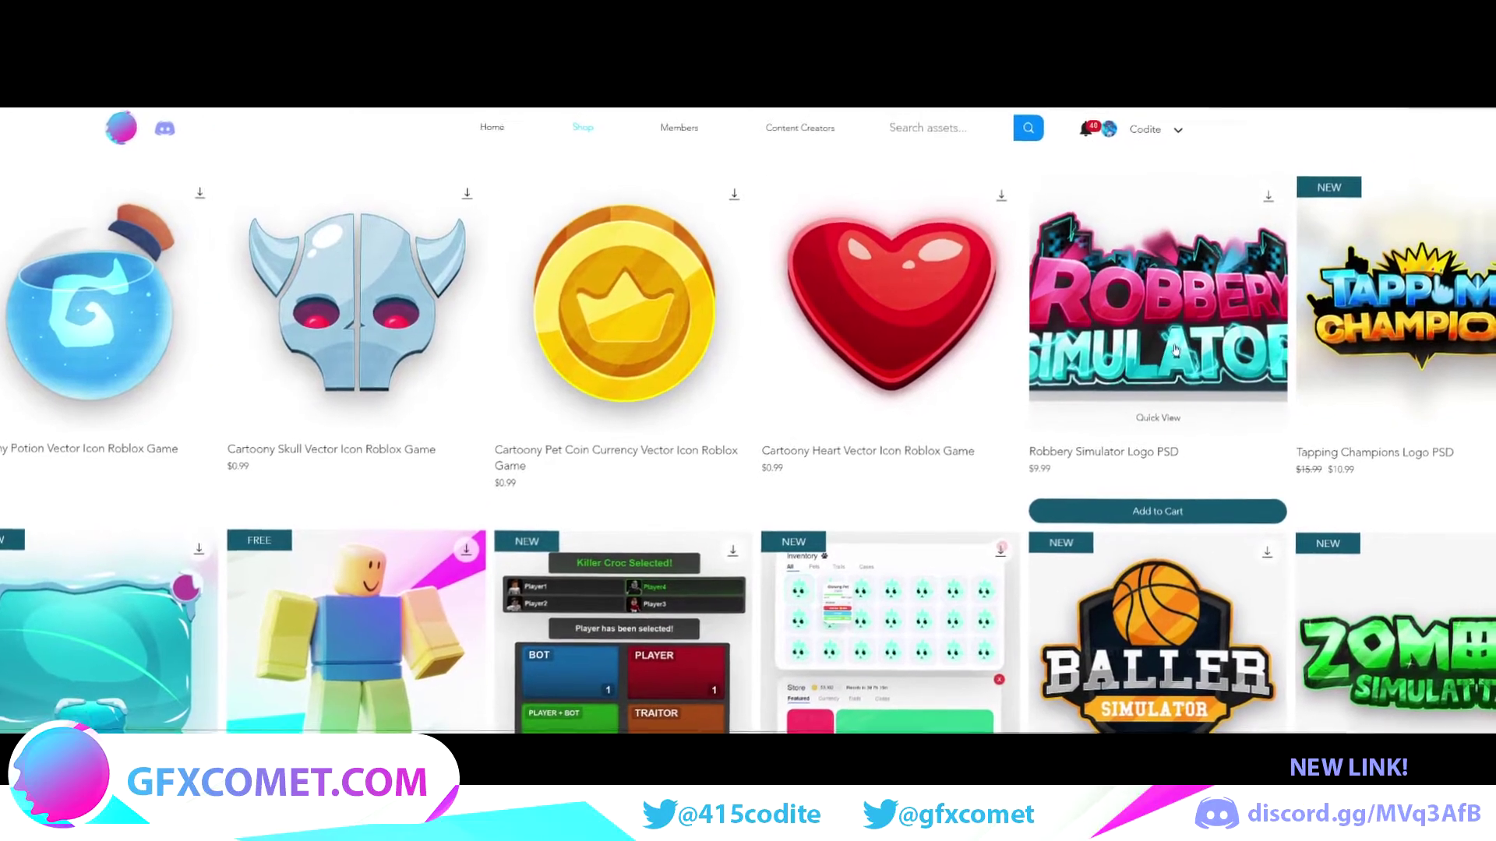
pyautogui.moveTo(1389, 352)
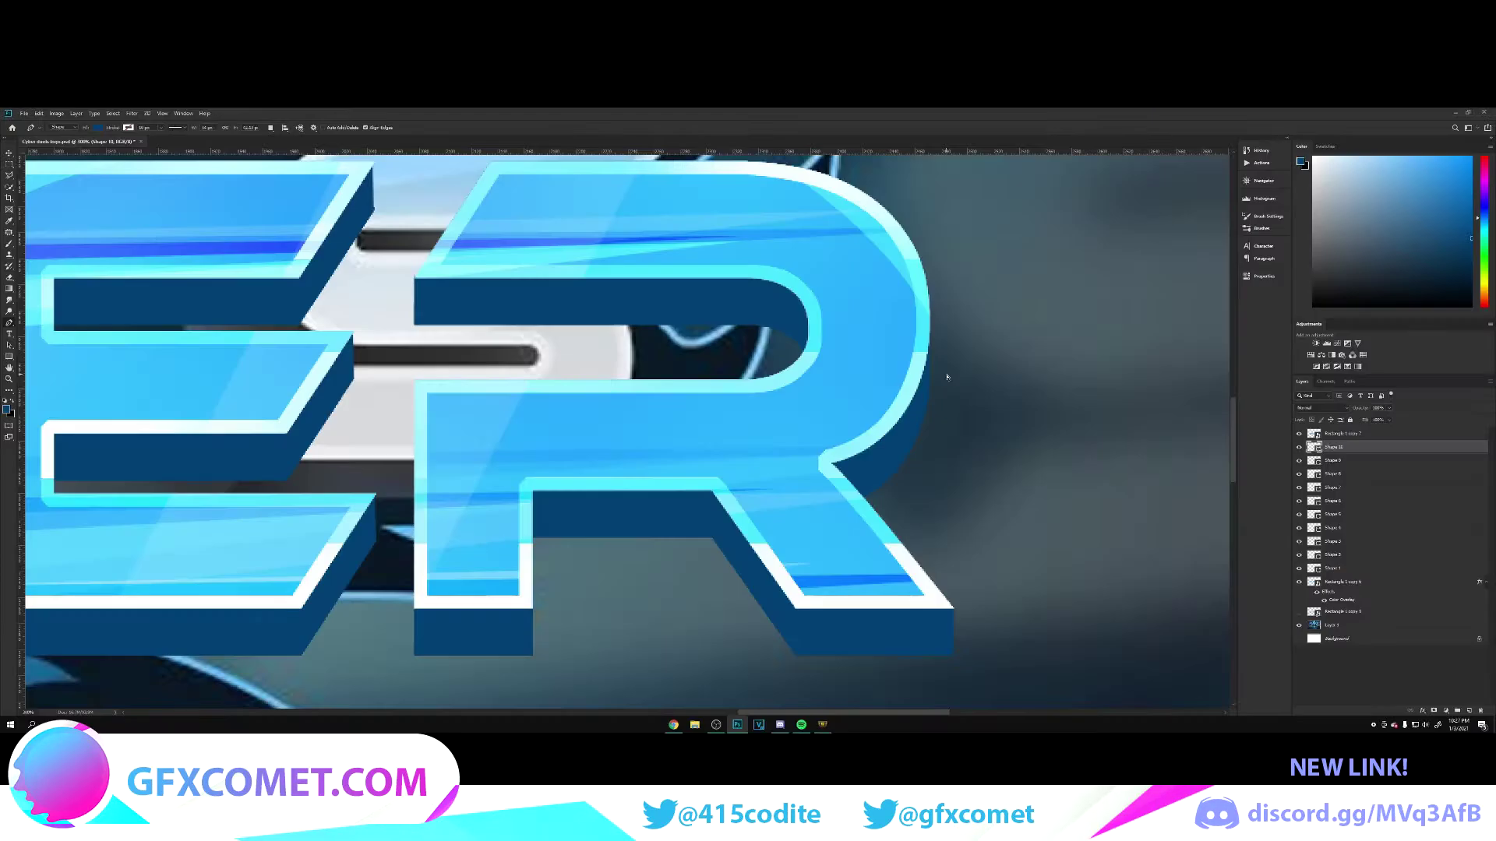
# Merge all the gap-filling shape layers and the dark blue extrusion layer into a single layer
pyautogui.hotkey('ctrl', '-')
pyautogui.hotkey('ctrl', '-')
pyautogui.hotkey('ctrl', '-')
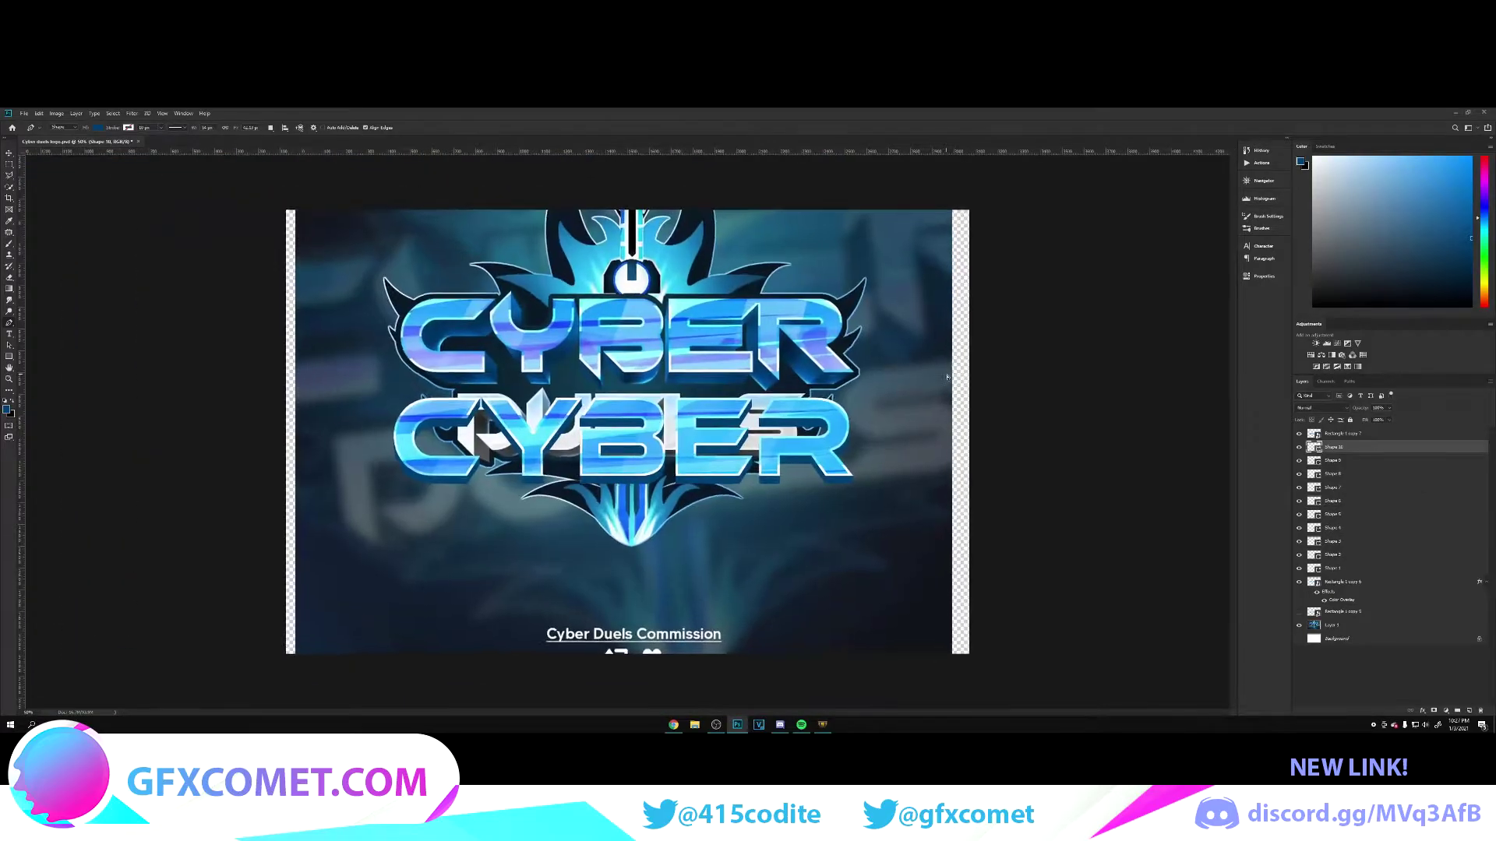
pyautogui.press('v')
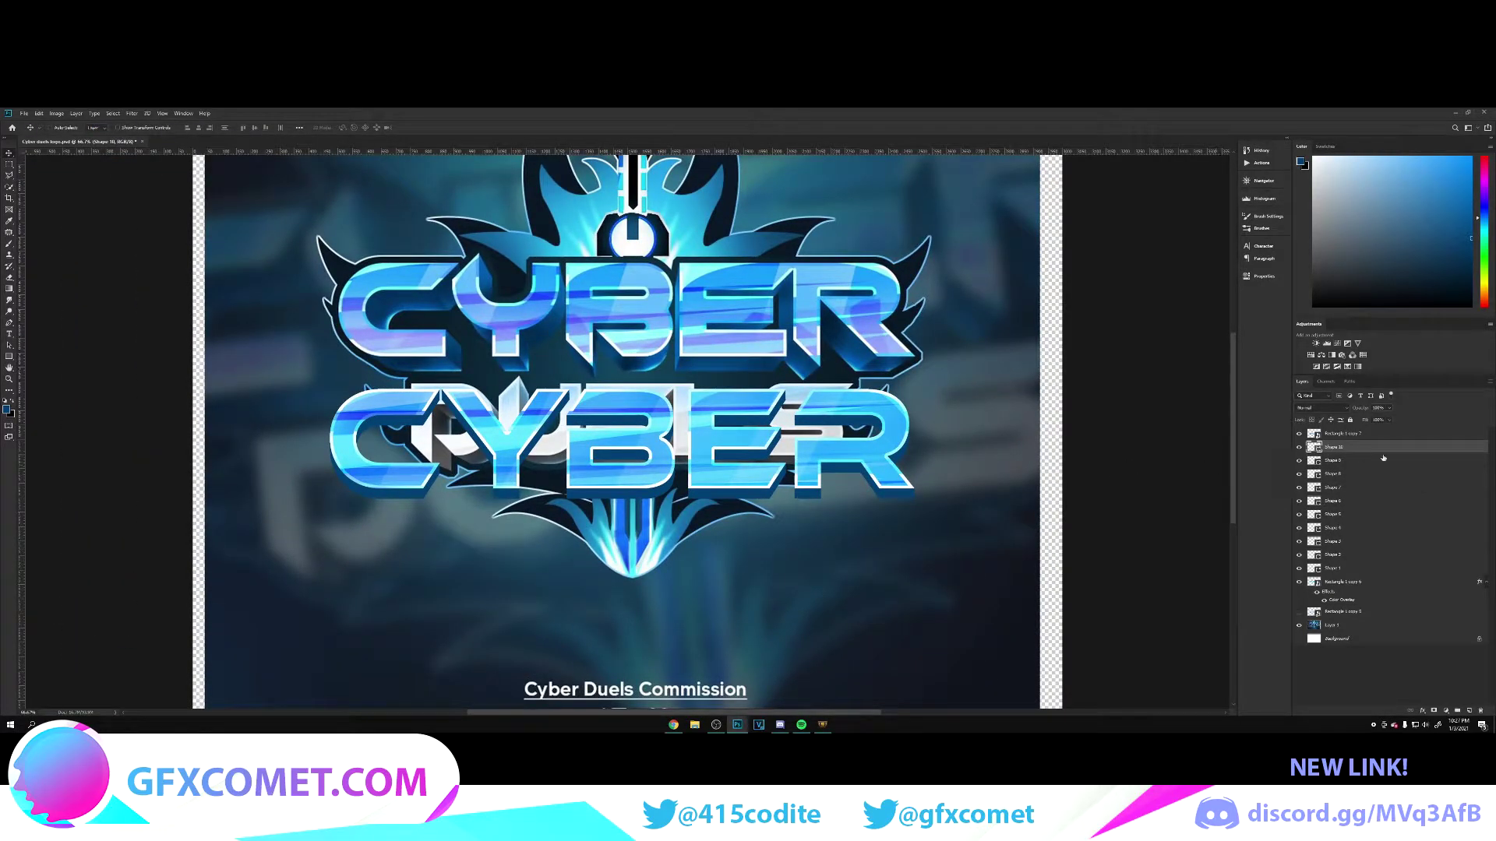
pyautogui.click(1485, 587)
pyautogui.keyDown('shift'); pyautogui.click(1433, 585); pyautogui.keyUp('shift')
pyautogui.hotkey('ctrl', 'e')
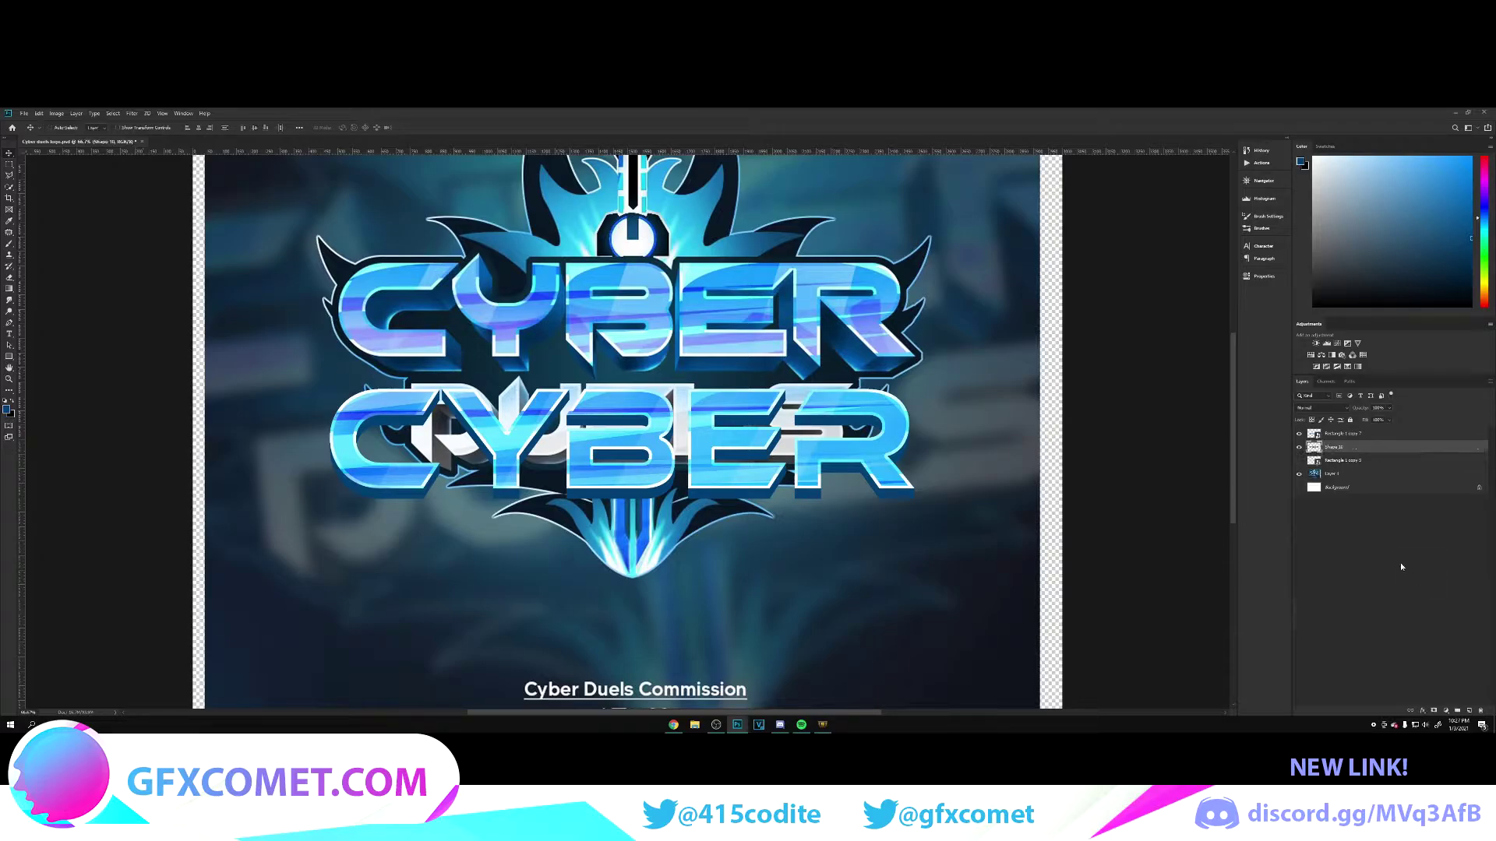
# Add a new layer above the merged extrusion layer and clip it to that layer
pyautogui.click(1298, 473)
pyautogui.moveTo(805, 473)
pyautogui.mouseDown()
pyautogui.moveTo(799, 605)
pyautogui.moveTo(805, 472)
pyautogui.mouseUp()
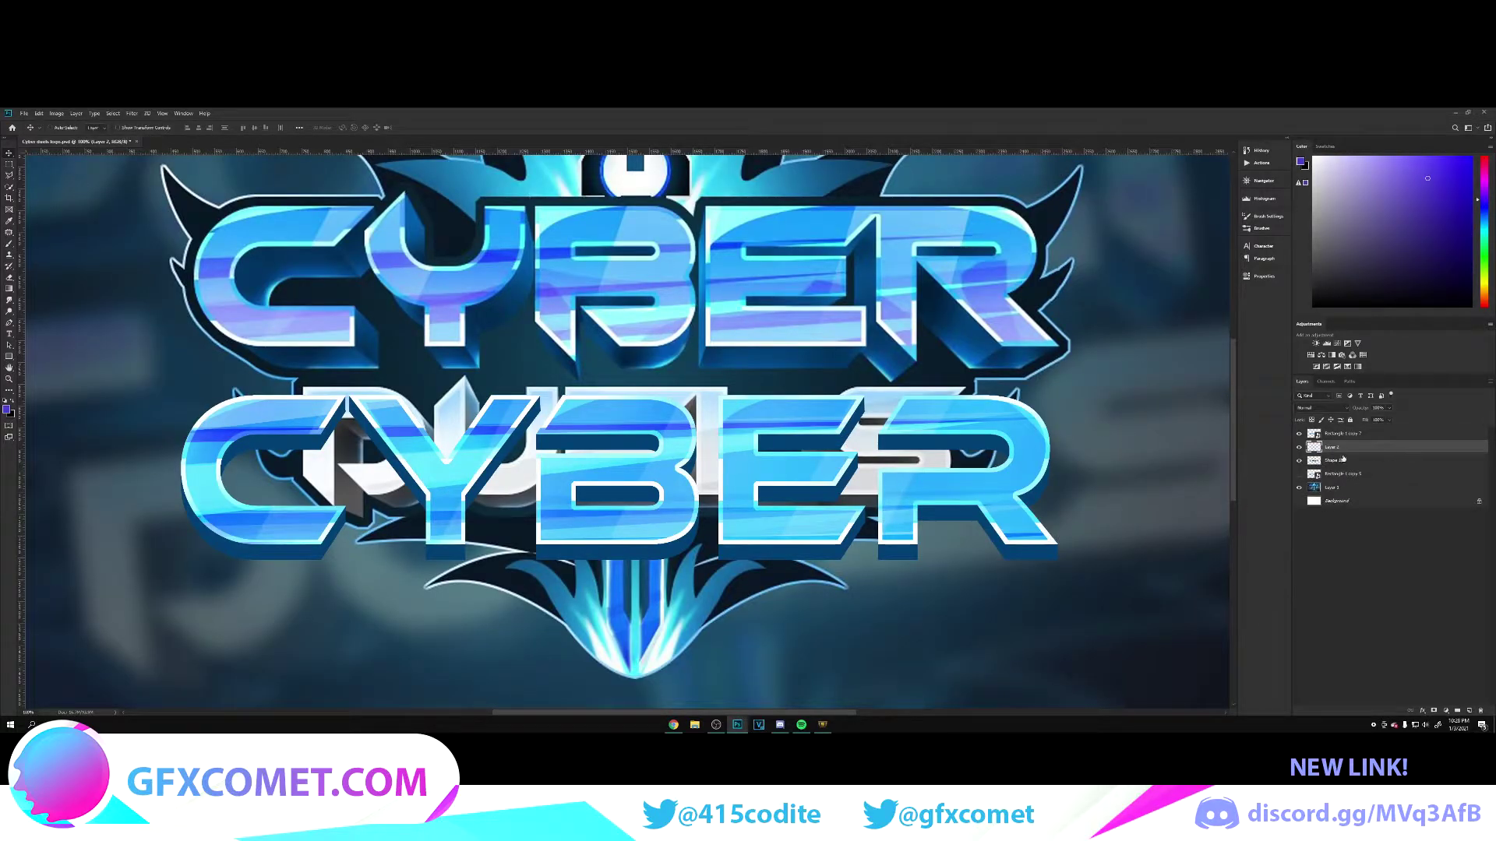
pyautogui.rightClick(1356, 452)
pyautogui.click(1395, 516)
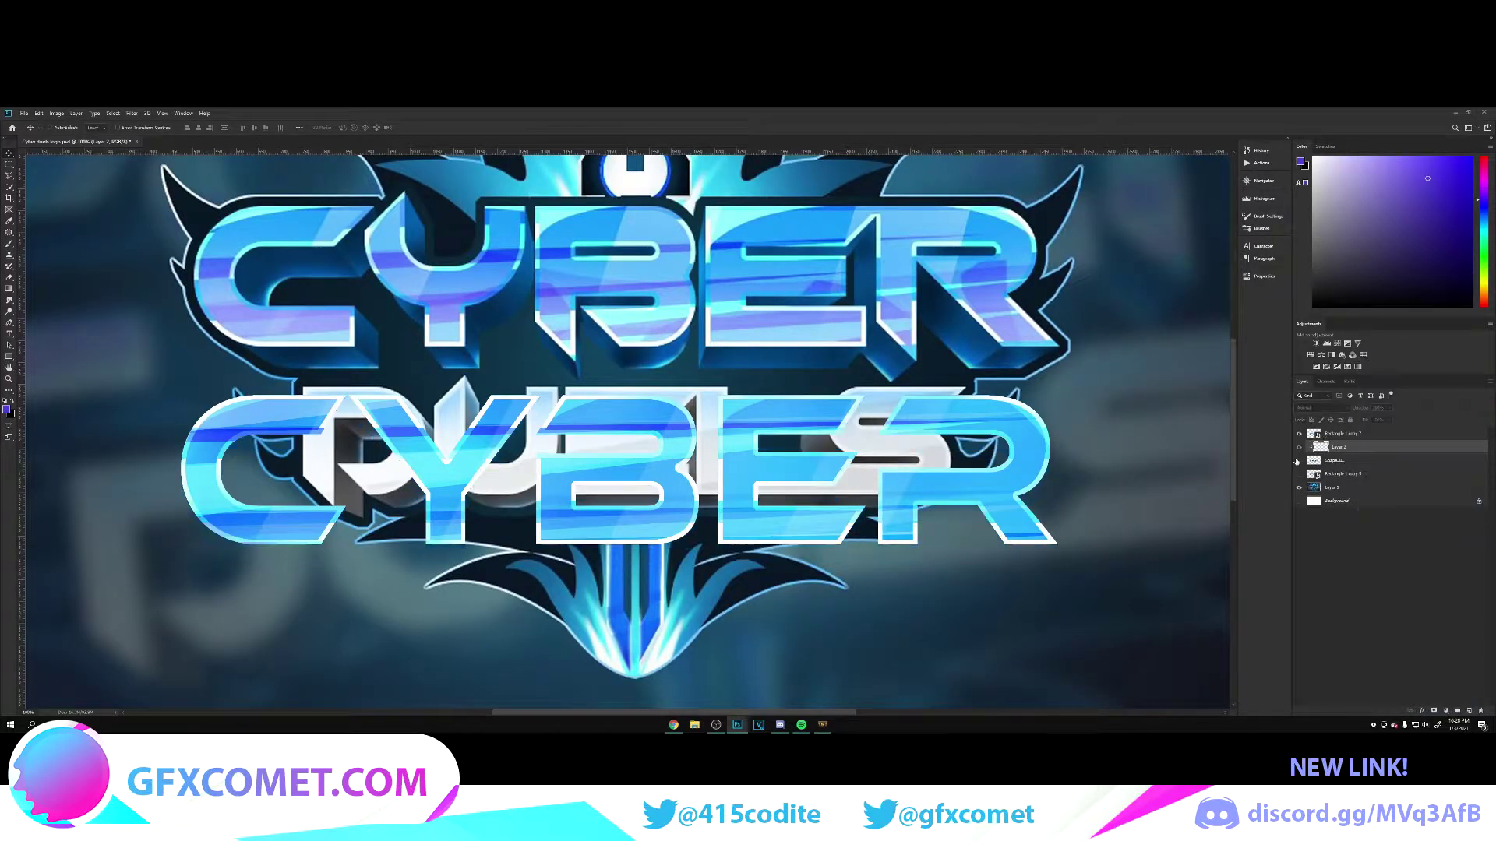
pyautogui.click(1298, 462)
# Paint a soft black shadow with the Brush on the E's bottom extrusion near its lower-right corner
pyautogui.scroll(2, 839, 460)
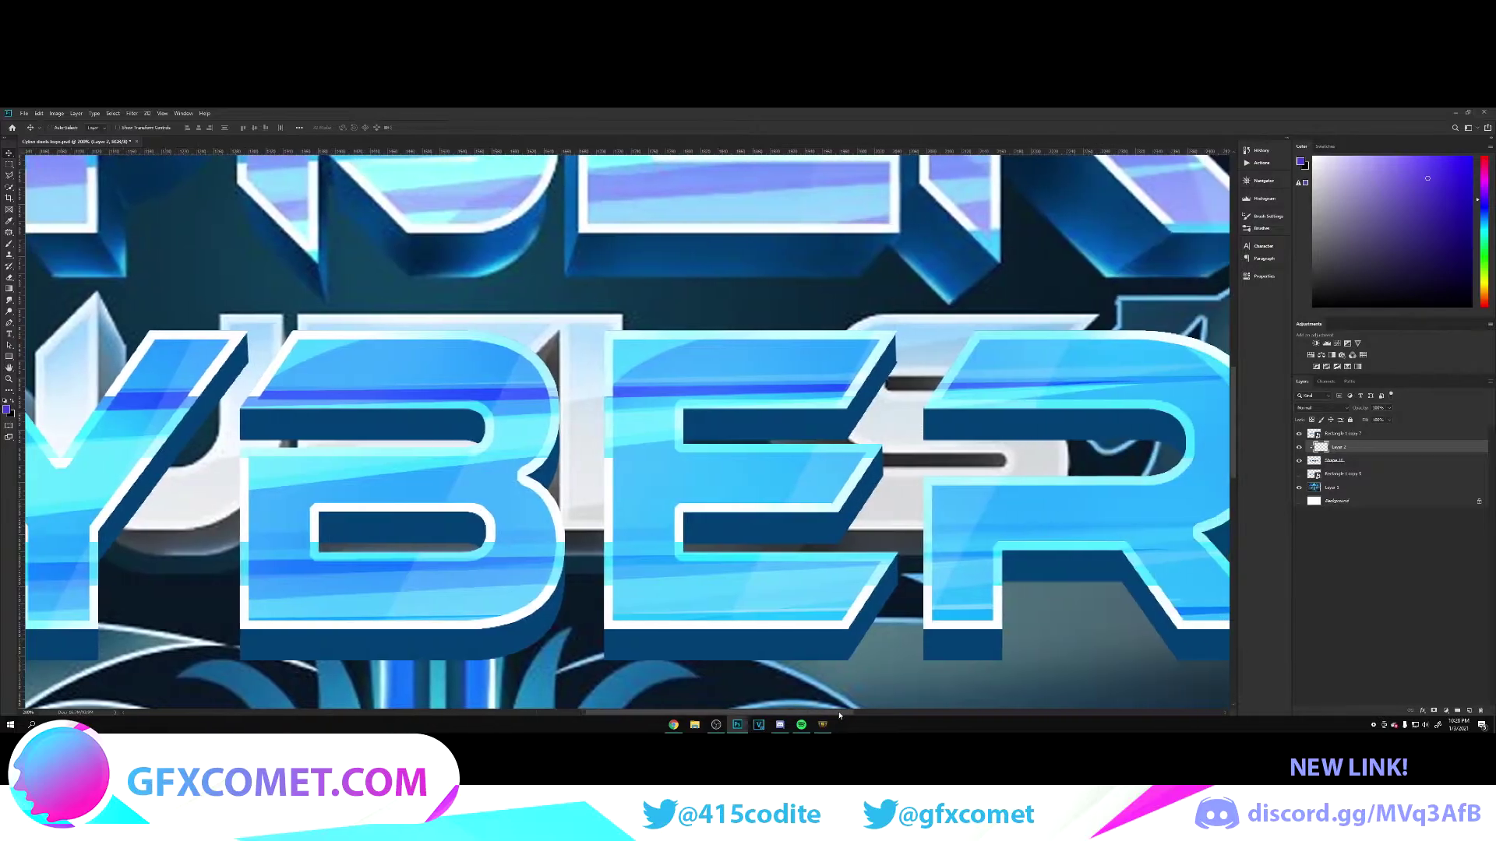
pyautogui.scroll(1, 862, 628)
pyautogui.scroll(-1, 866, 624)
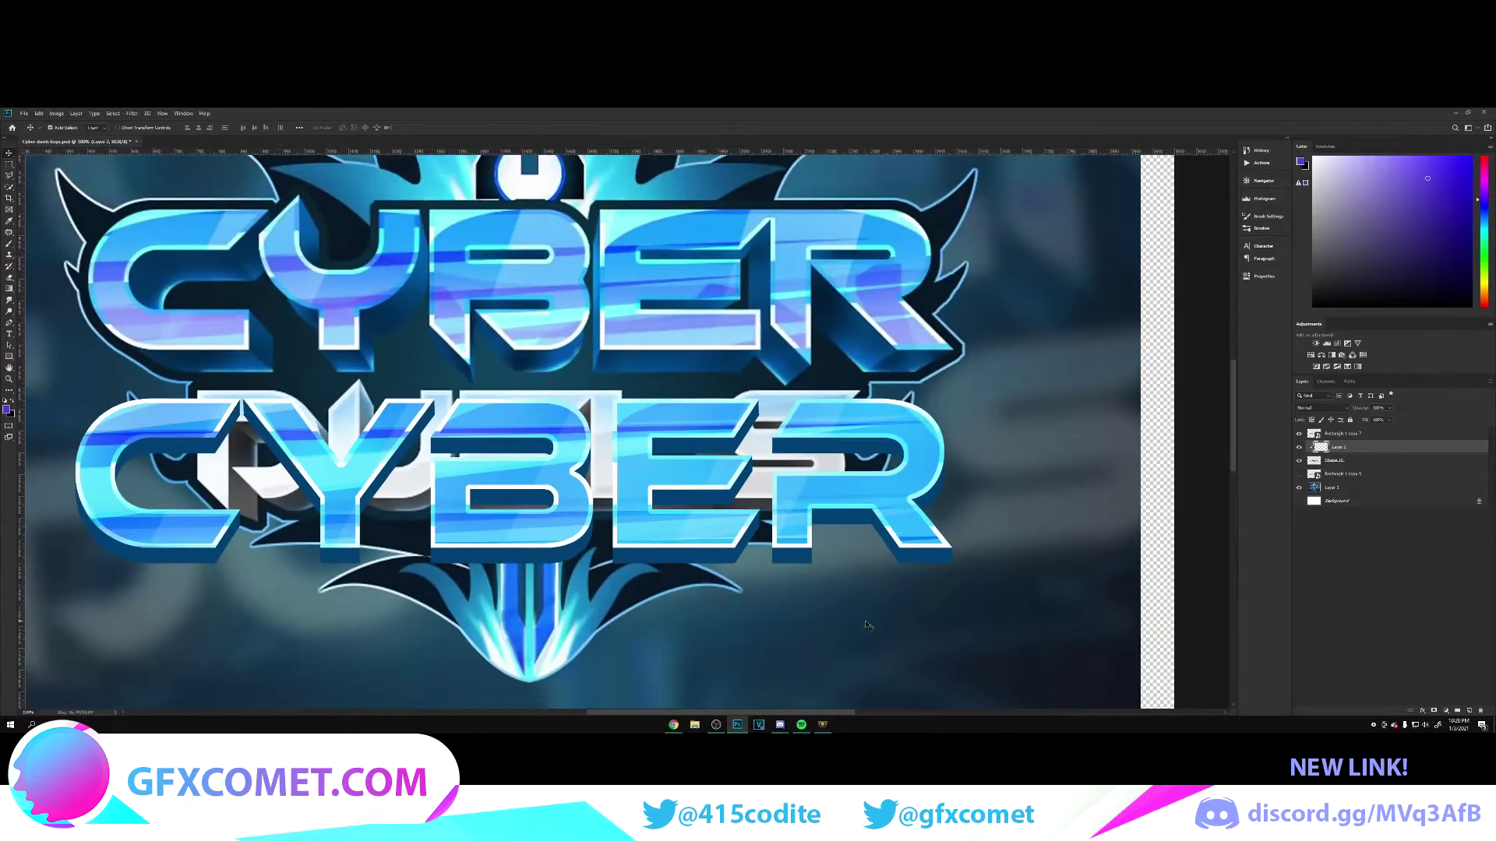
pyautogui.press('b')
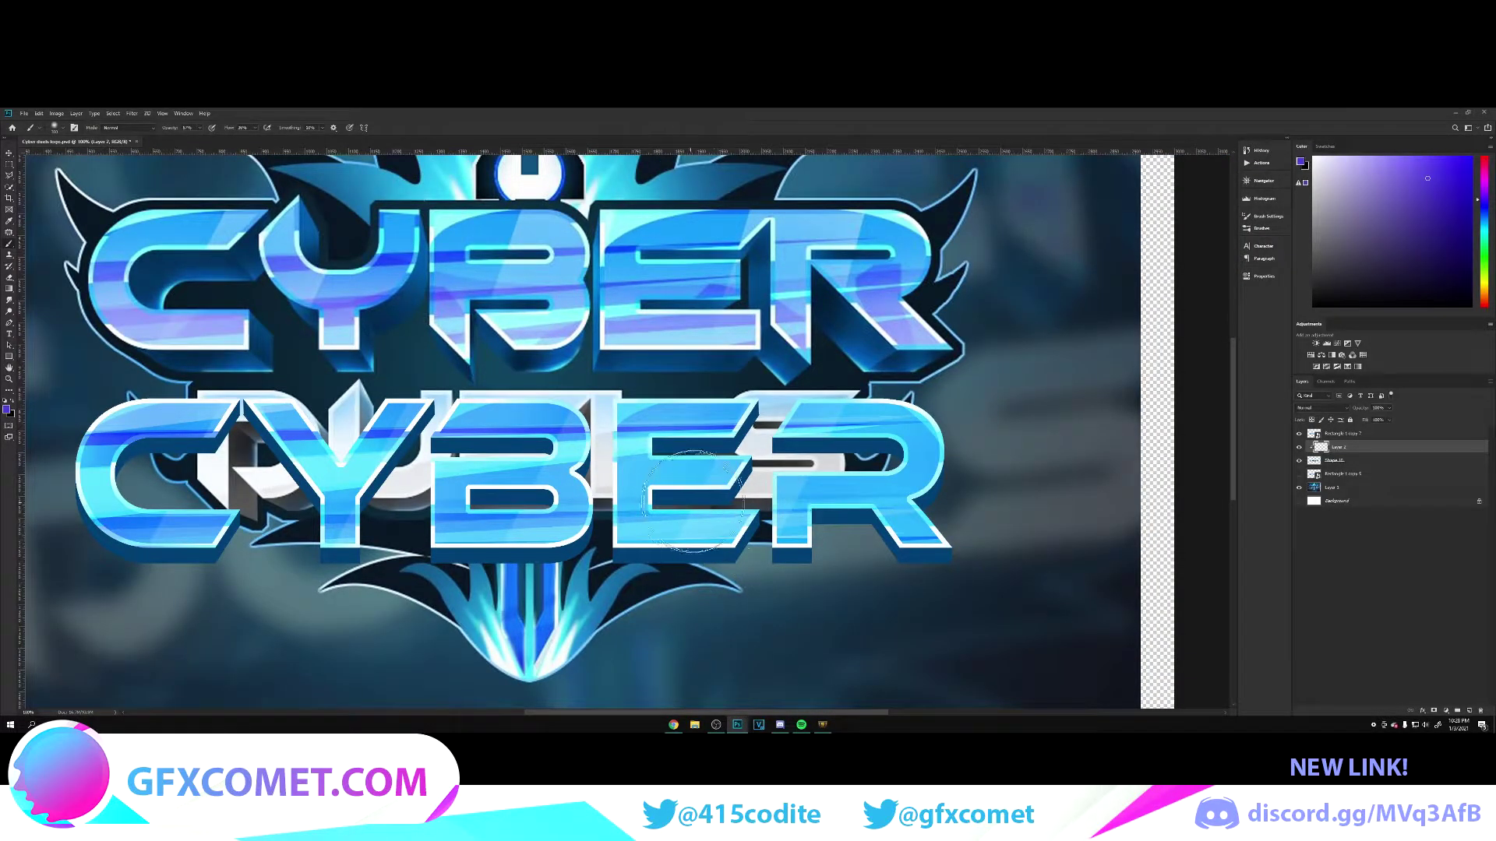
pyautogui.press('d')
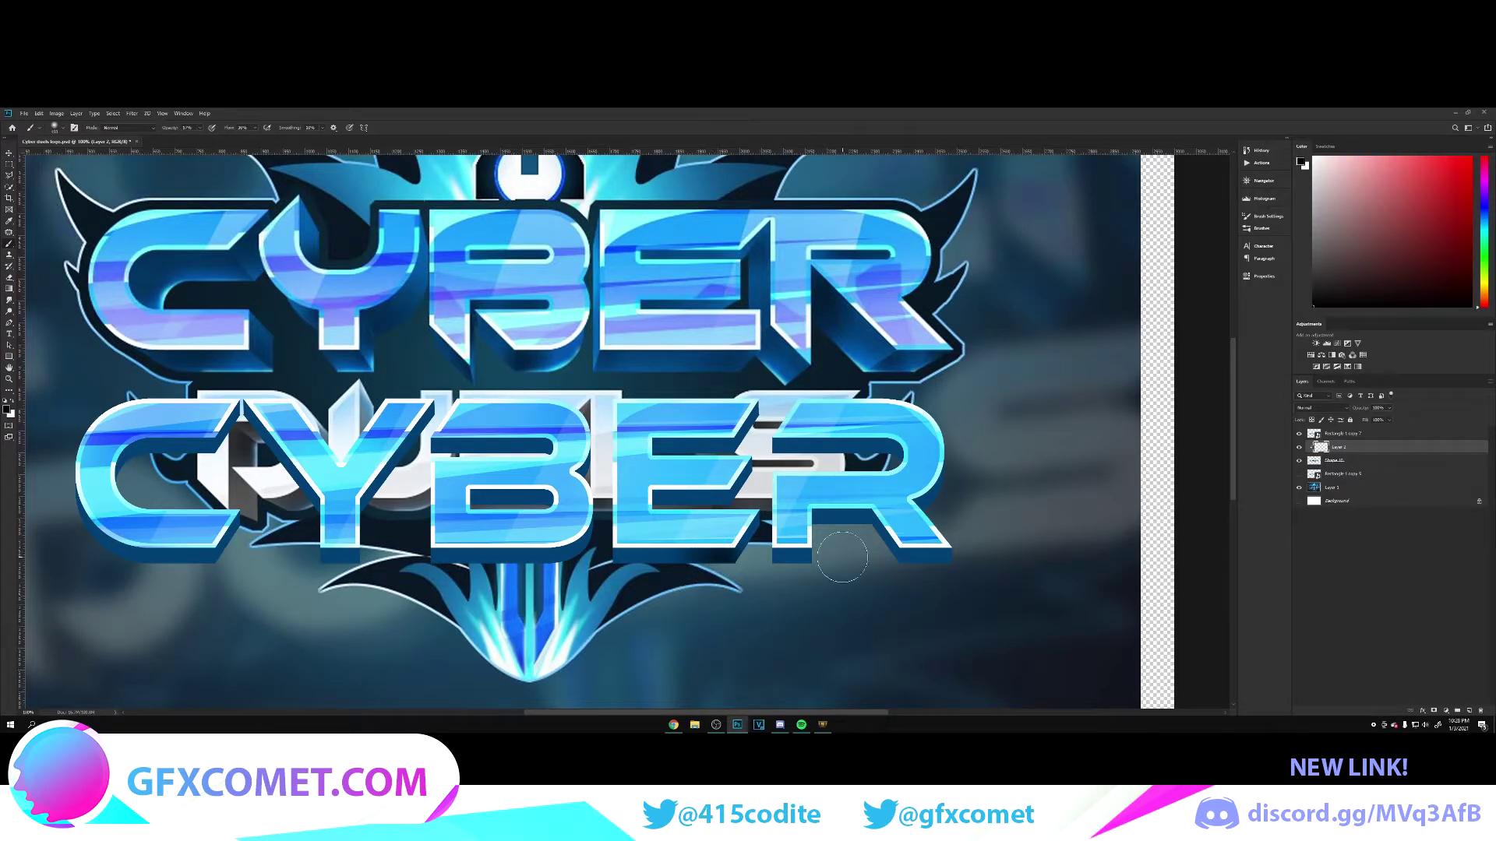
pyautogui.scroll(1, 843, 561)
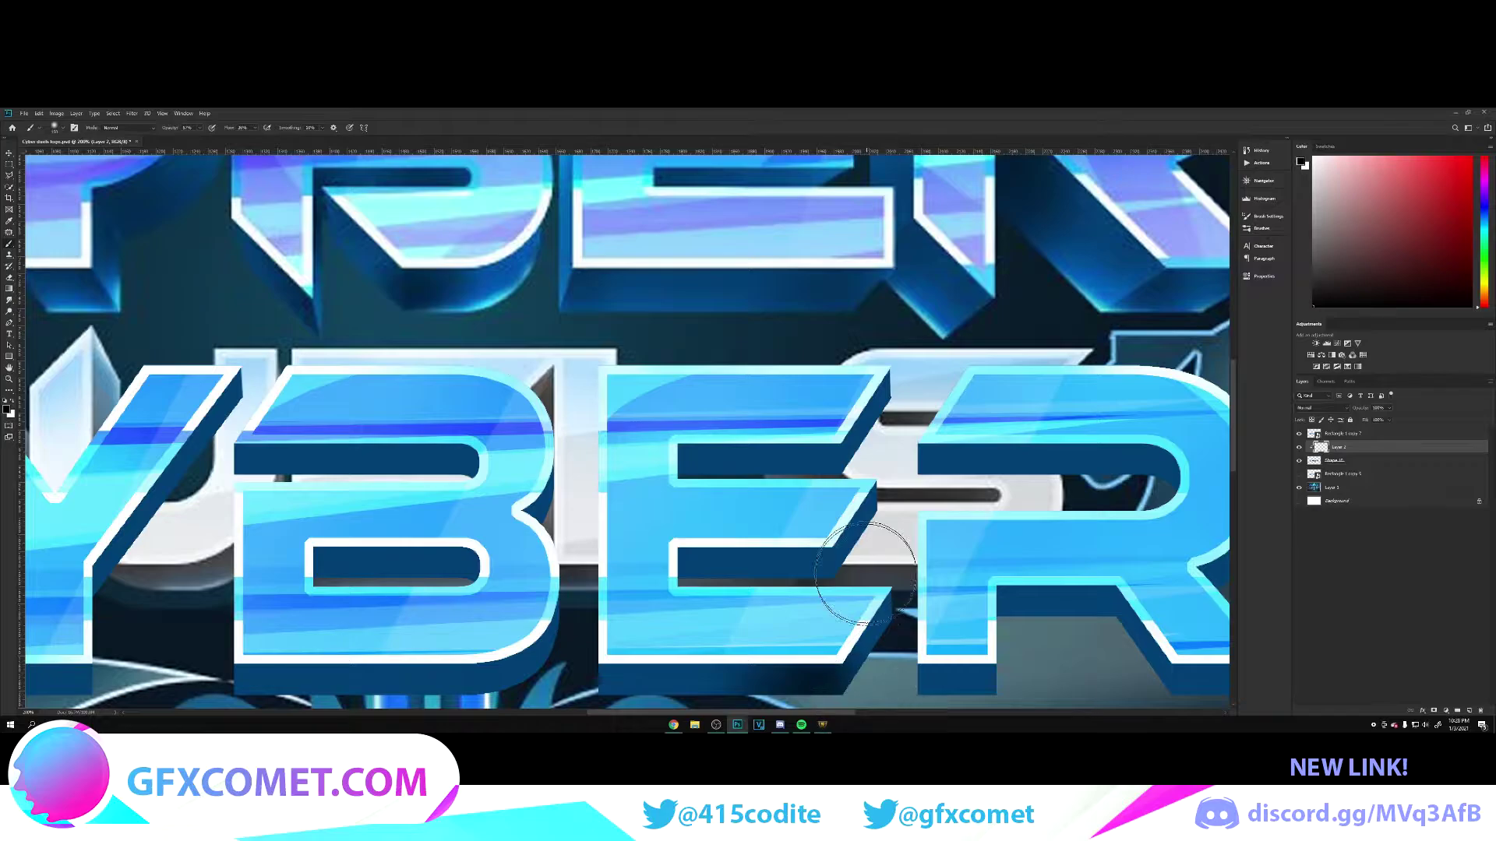
pyautogui.scroll(-2, 896, 537)
pyautogui.hscroll(2, 865, 646)
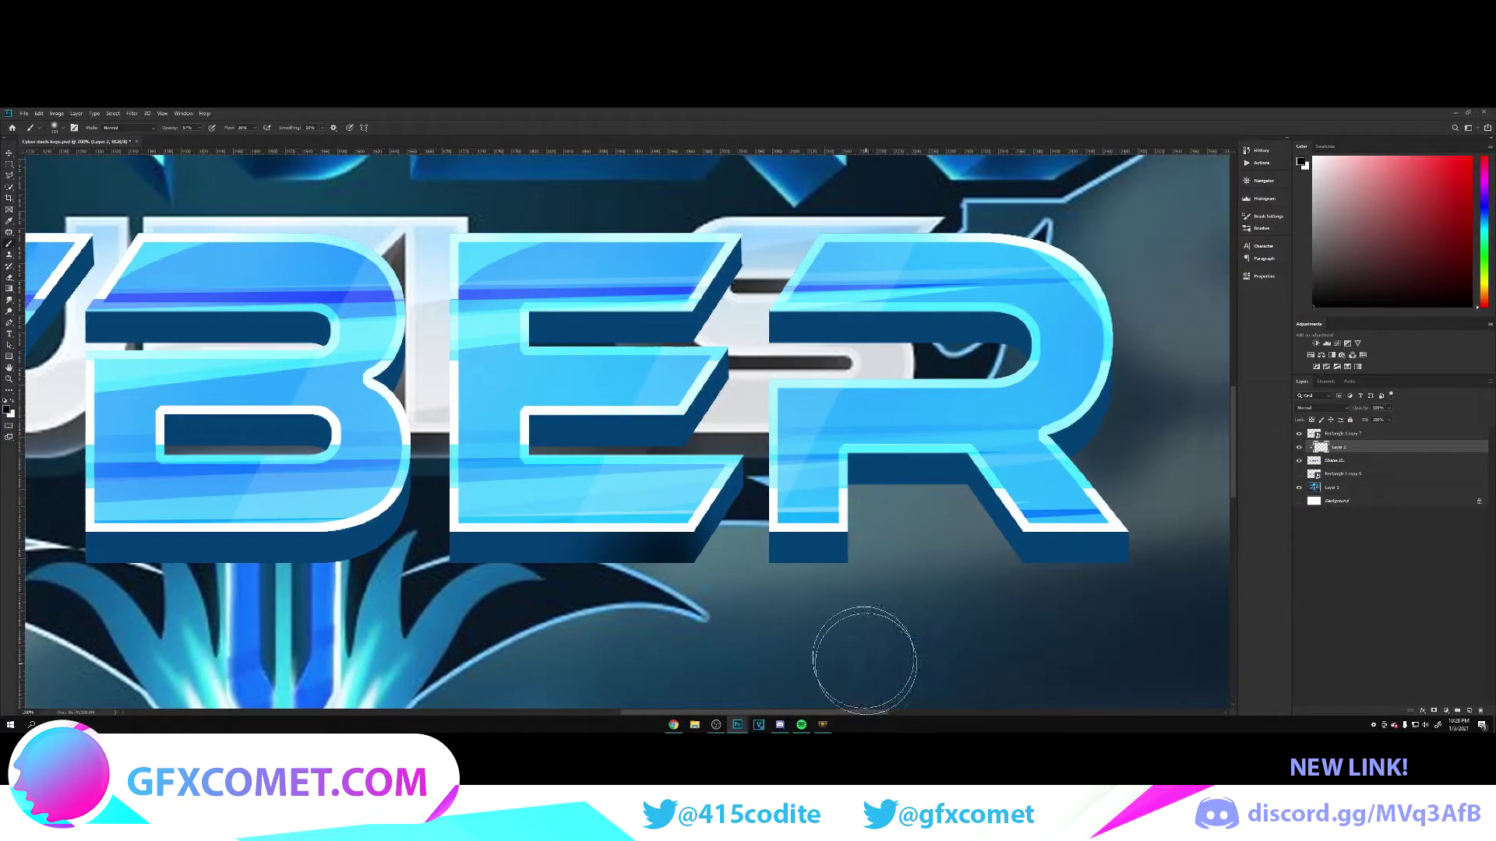
pyautogui.scroll(1, 697, 543)
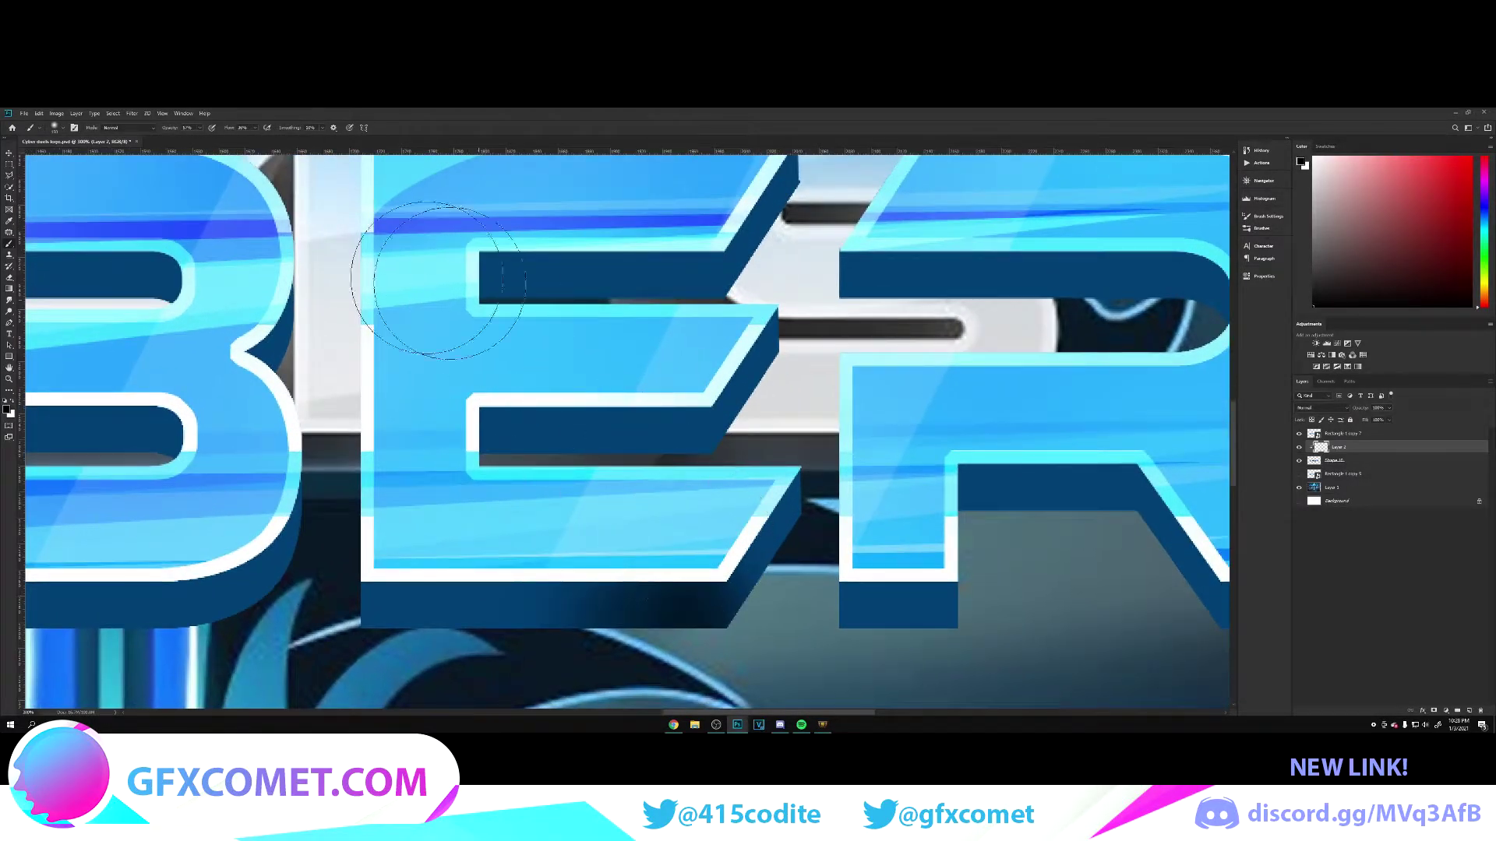
# Outline the diagonal side face of the E's bottom arm with the Polygonal Lasso, clear the shadow there, and deselect
pyautogui.click(9, 176)
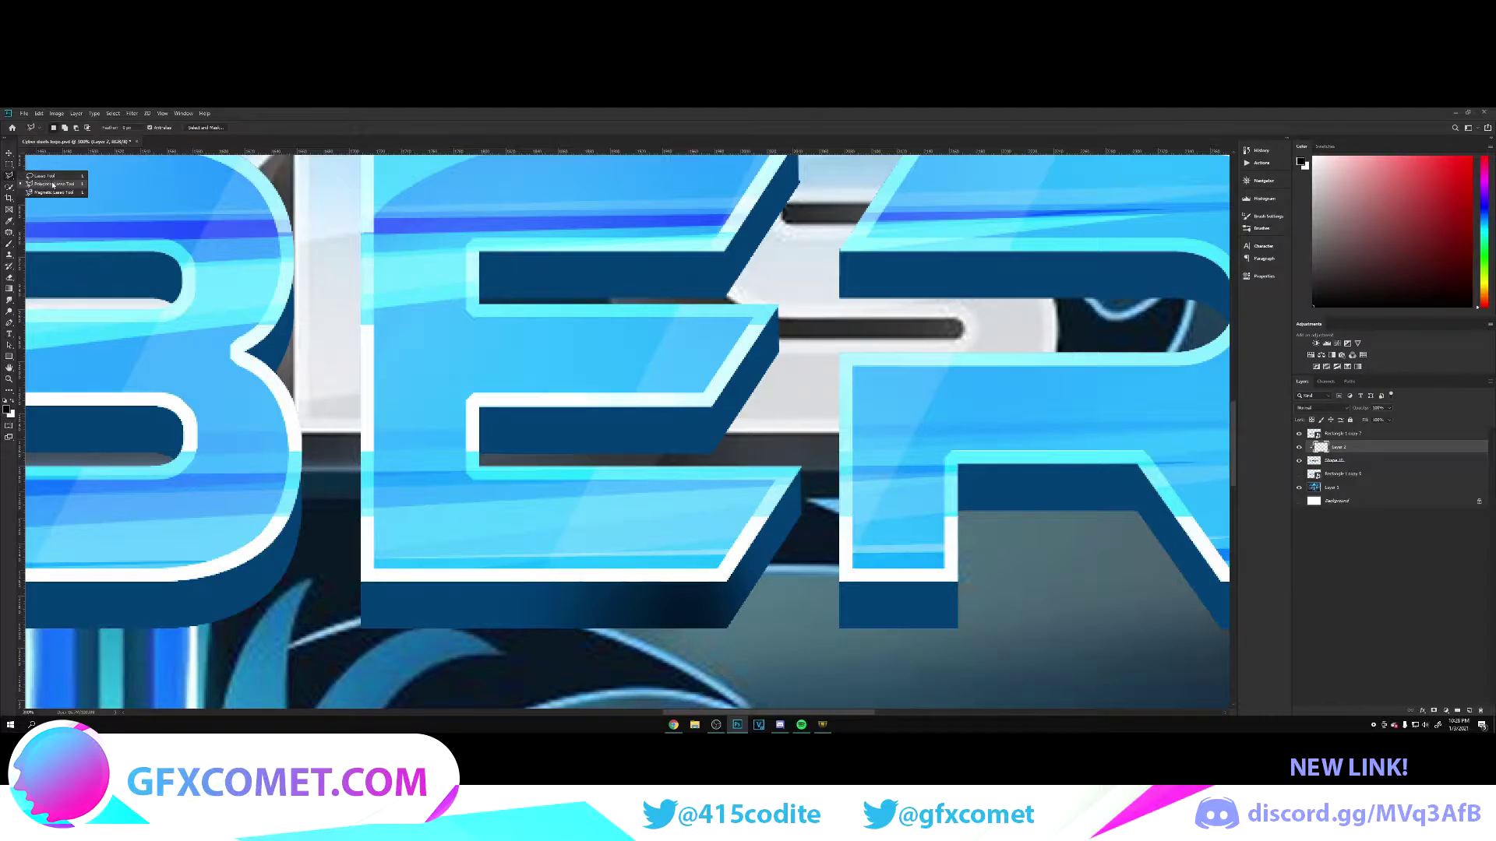
pyautogui.click(41, 185)
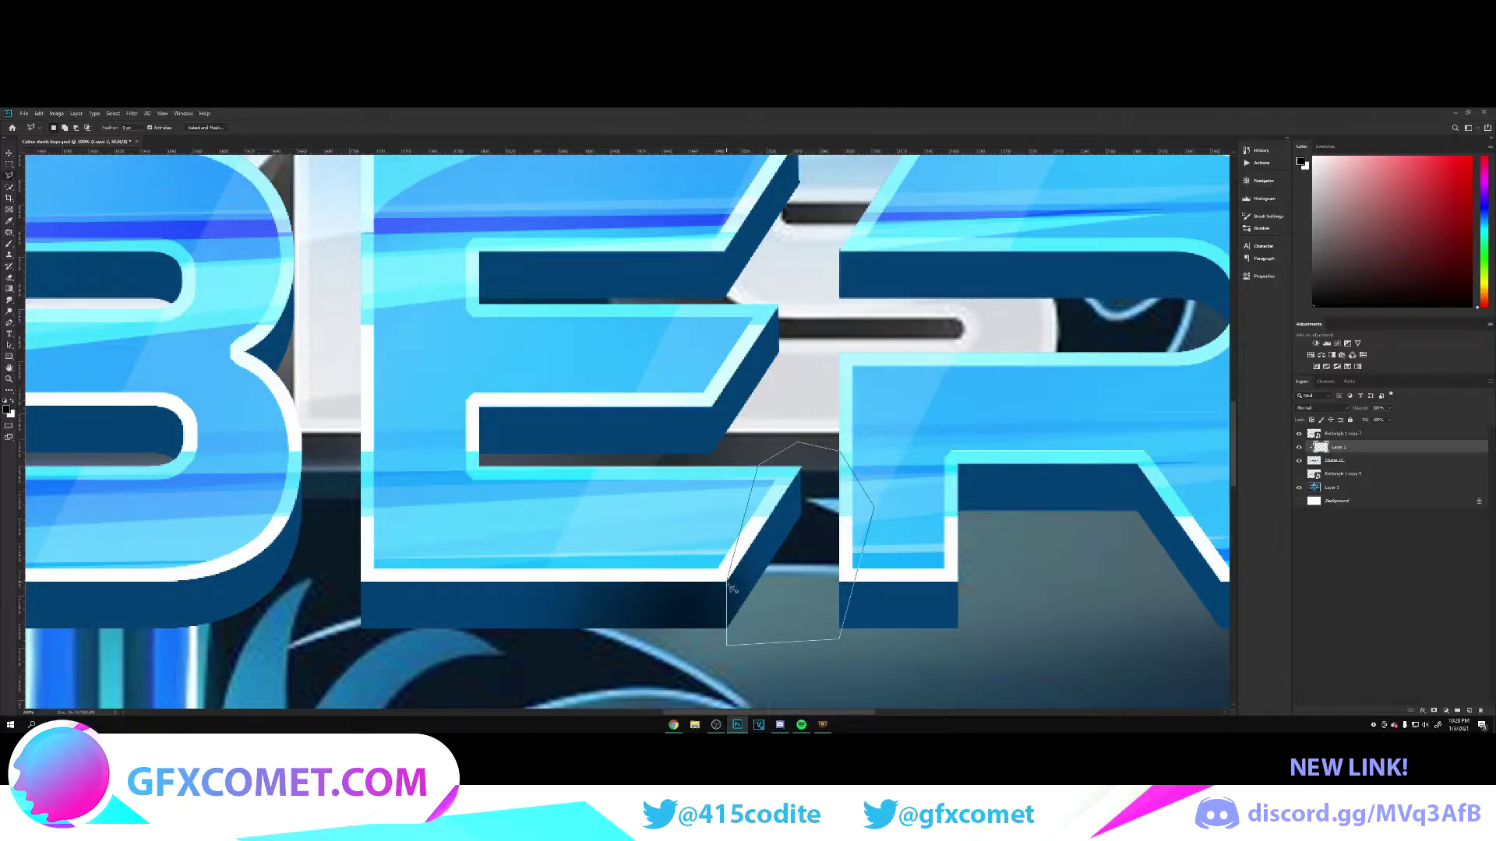
pyautogui.hotkey('ctrl', 'd')
pyautogui.hotkey('ctrl', '-')
pyautogui.hotkey('ctrl', '-')
pyautogui.hotkey('ctrl', '+')
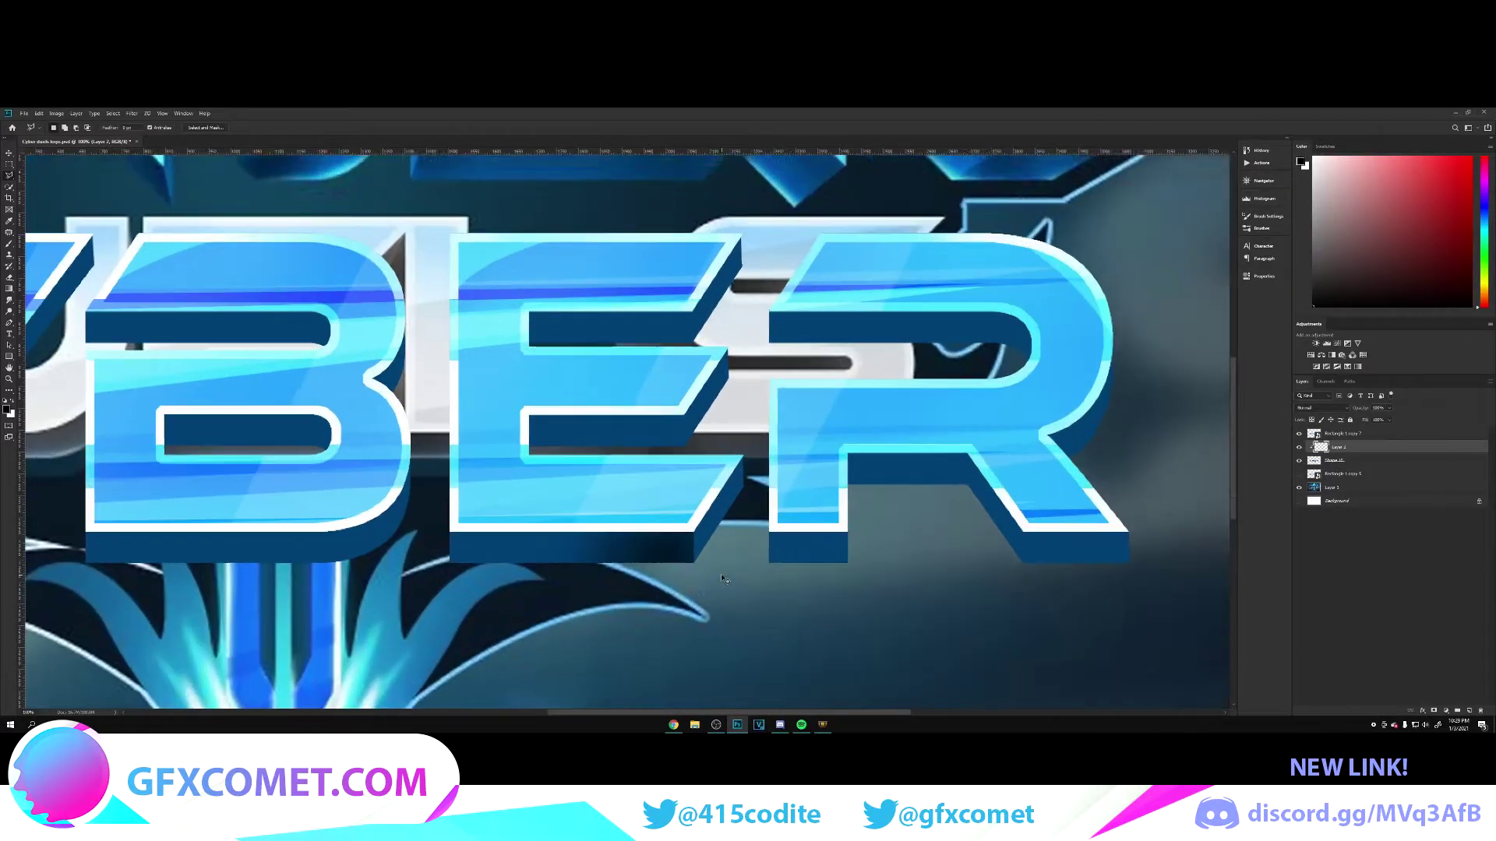
# Soften the shadow under the E with the Eraser and lower the shadow layer's opacity
pyautogui.scroll(2, 716, 567)
pyautogui.scroll(-3, 830, 508)
pyautogui.scroll(2, 852, 471)
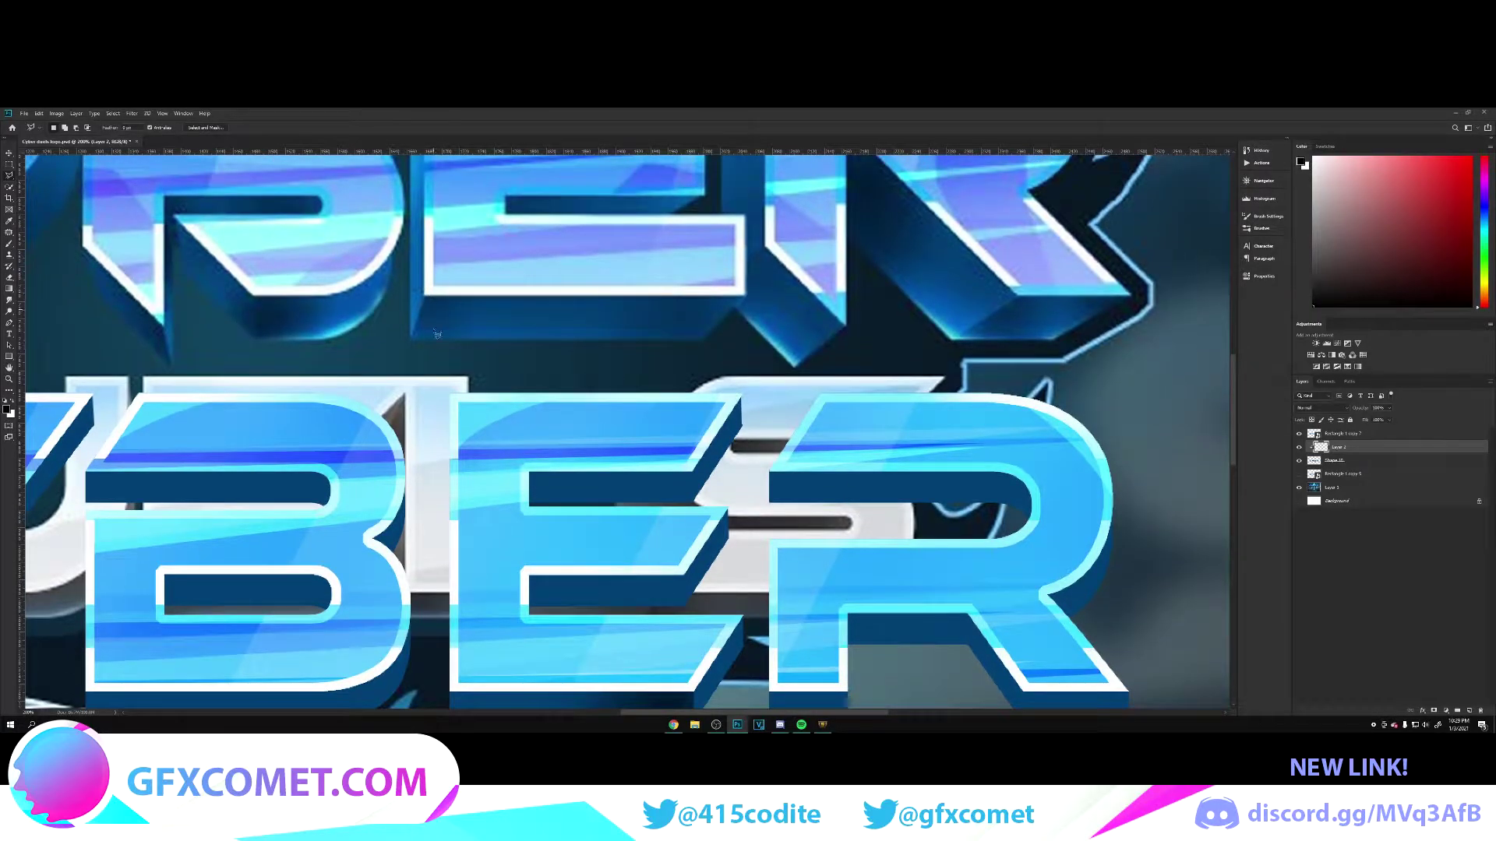
pyautogui.scroll(-3, 499, 468)
pyautogui.press('e')
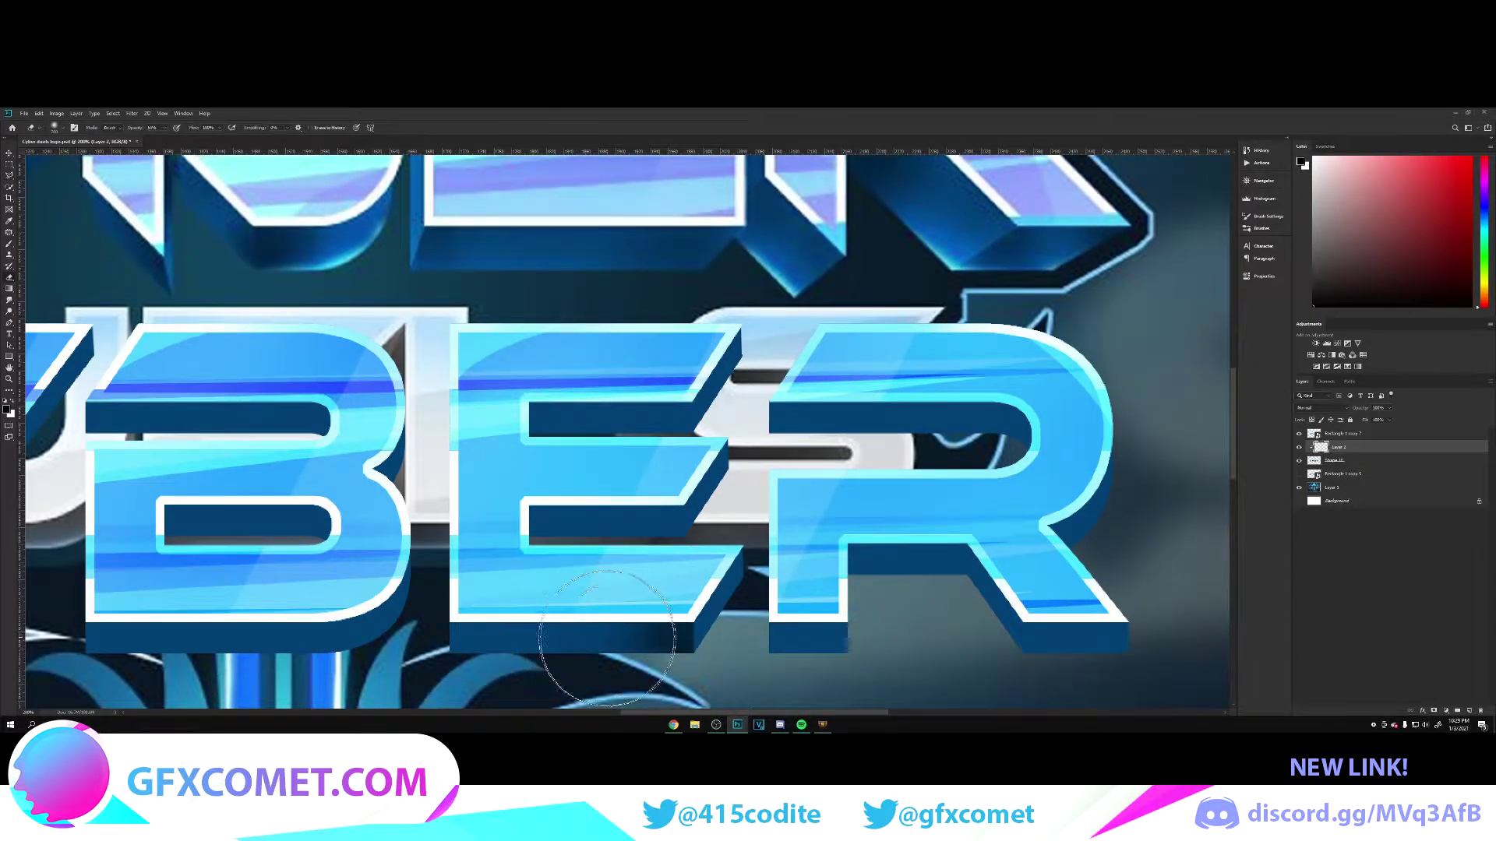
pyautogui.press('v')
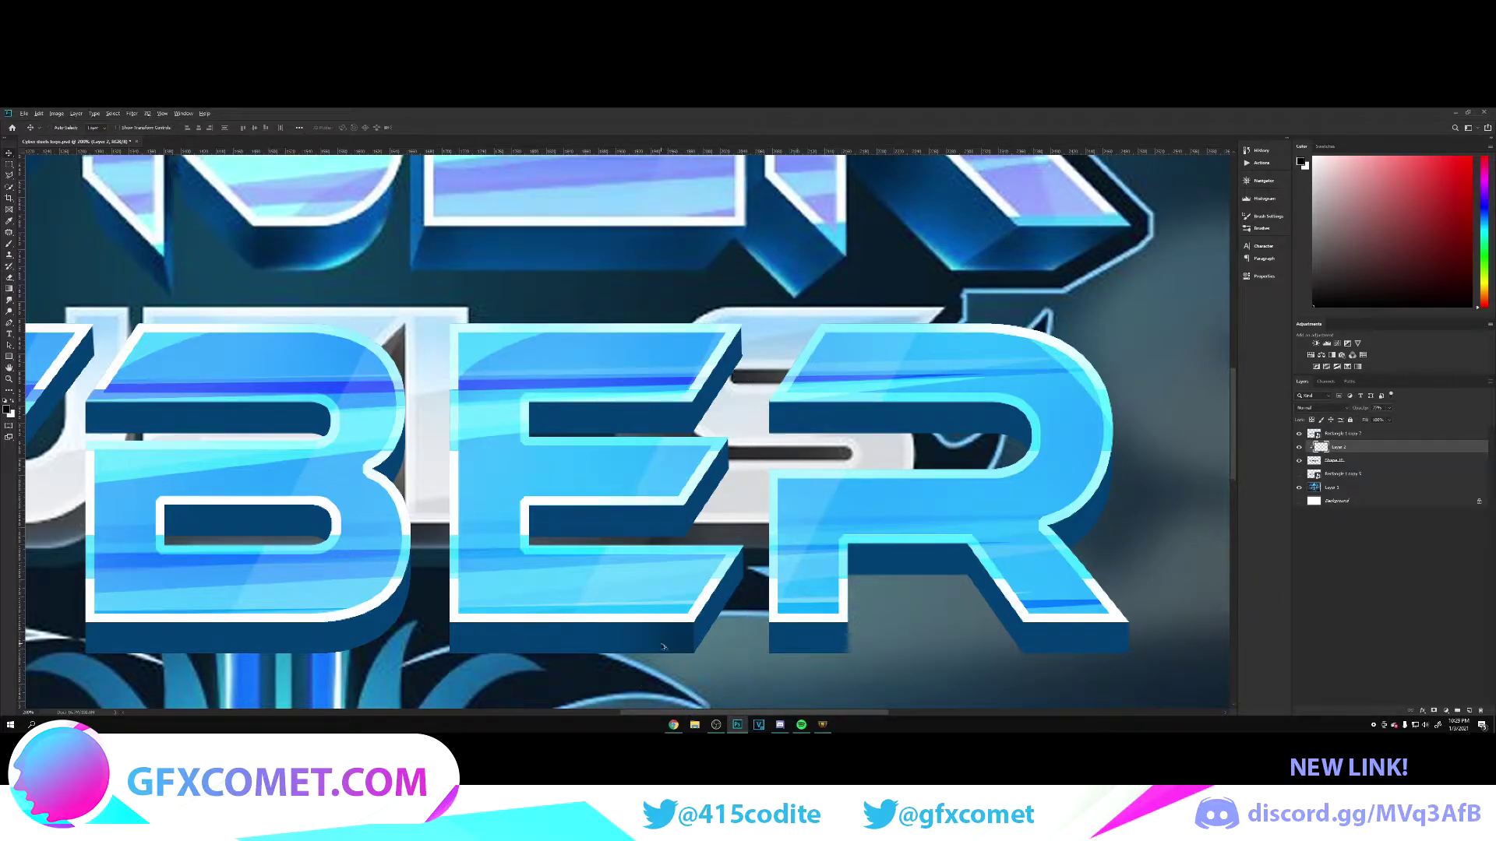
# Duplicate the shadow layer twice and place the copies on the extrusions of the E's upper arms
pyautogui.moveTo(738, 631)
pyautogui.mouseDown()
pyautogui.moveTo(670, 635)
pyautogui.moveTo(678, 515)
pyautogui.moveTo(713, 526)
pyautogui.moveTo(713, 424)
pyautogui.mouseUp()
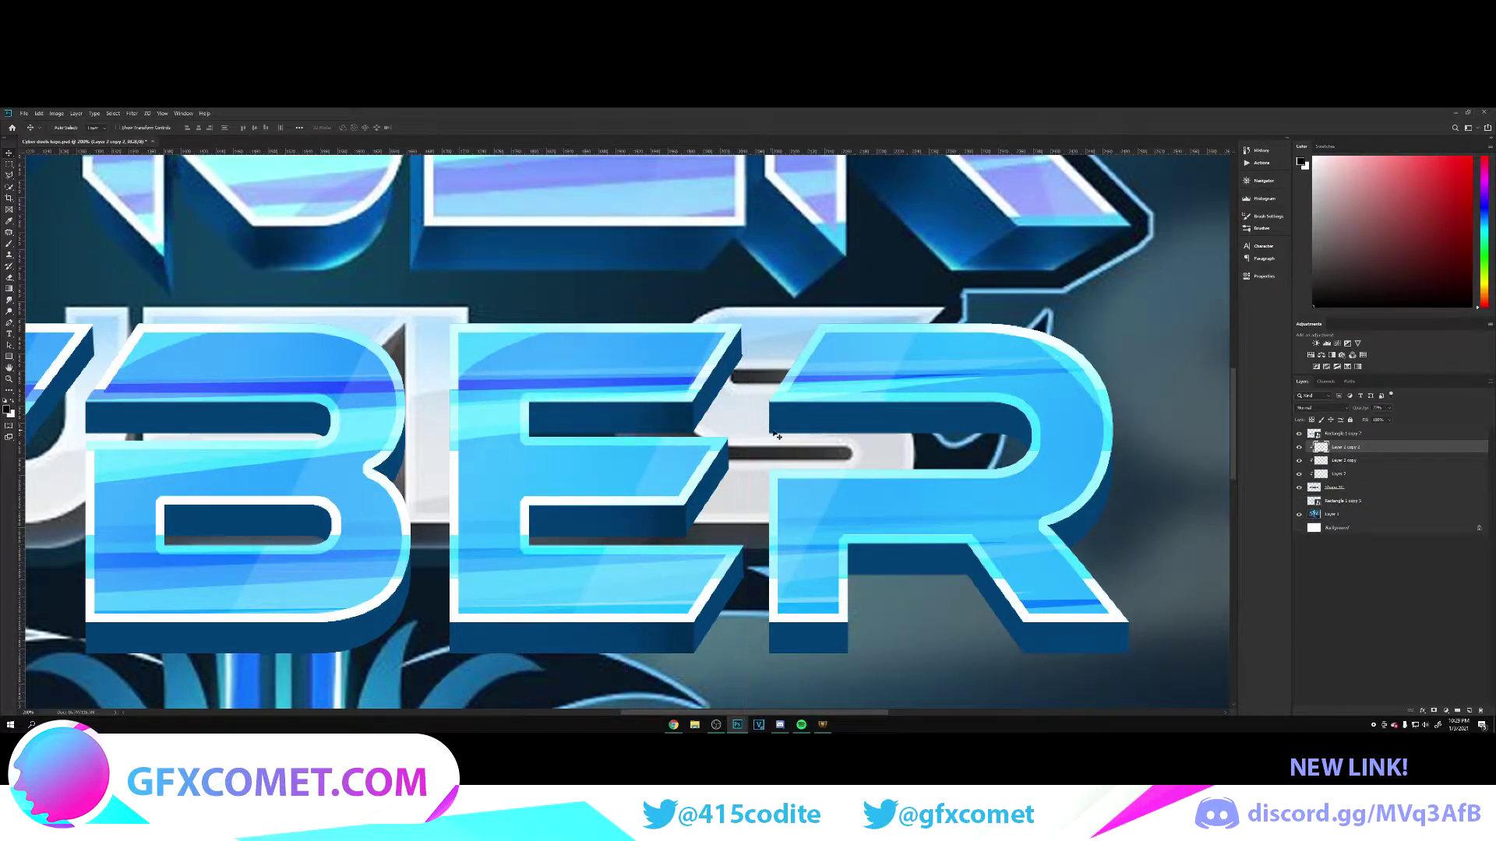
pyautogui.scroll(1, 775, 432)
pyautogui.hotkey('ctrl', '-')
pyautogui.scroll(1, 906, 454)
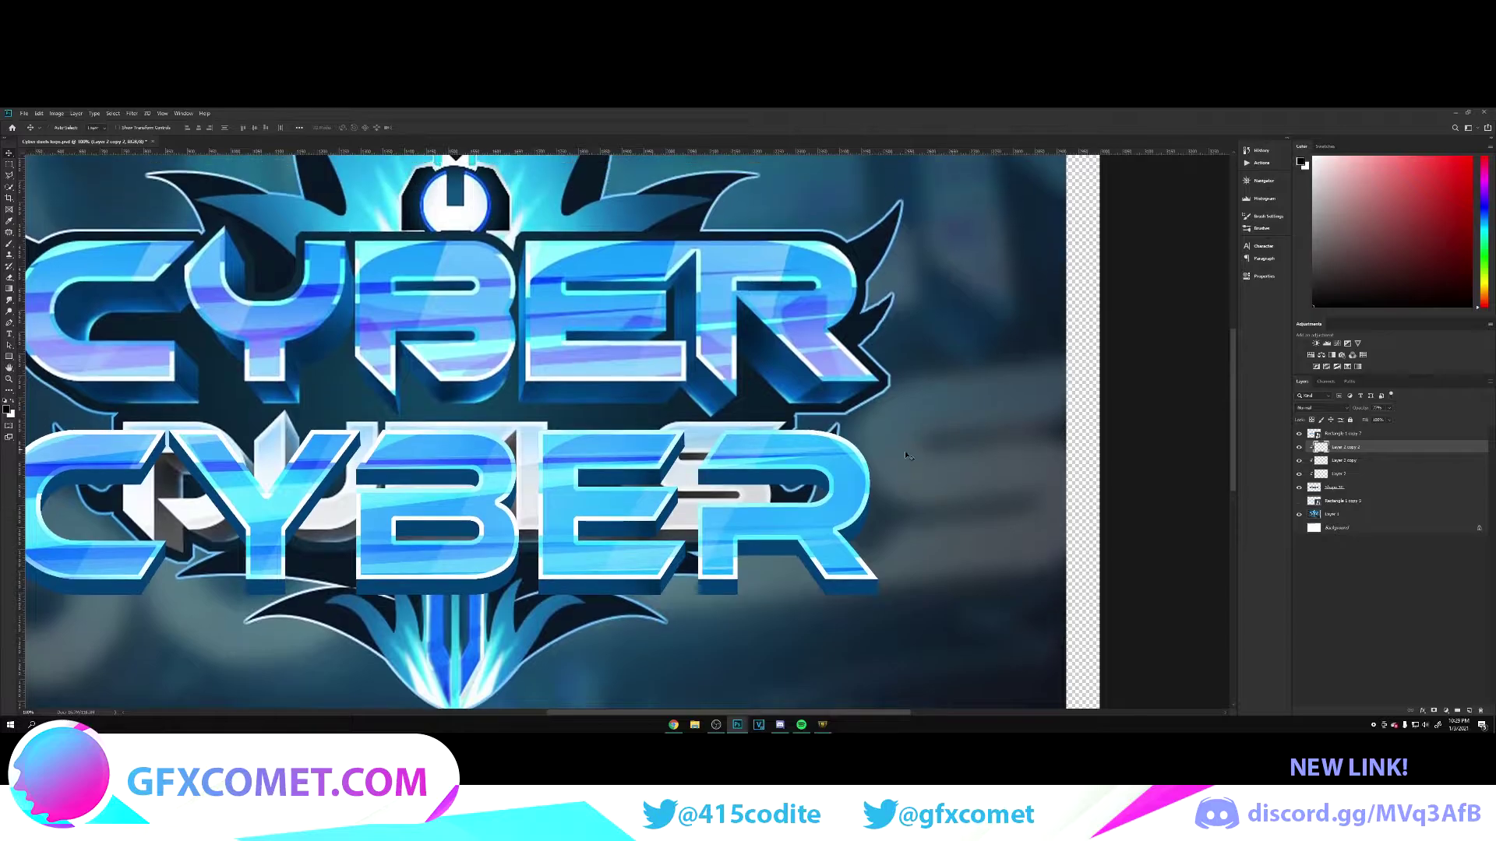
# Paint soft black shading with the Brush over the letters' extrusions on the new clipped layer beneath the E's shadow layers
pyautogui.scroll(2, 906, 455)
pyautogui.scroll(2, 157, 600)
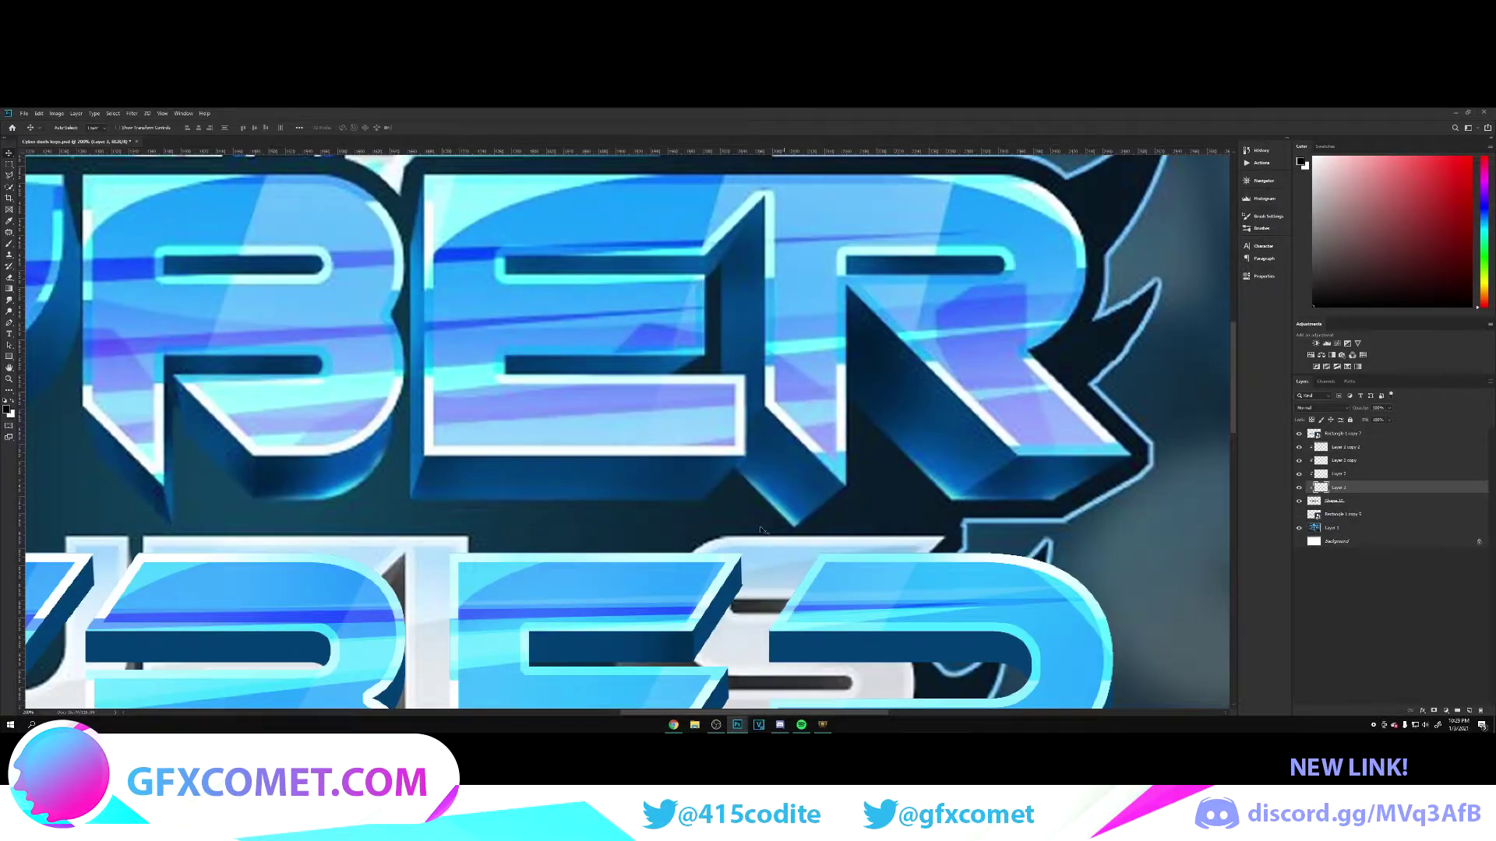
pyautogui.press('b')
pyautogui.scroll(-5, 777, 555)
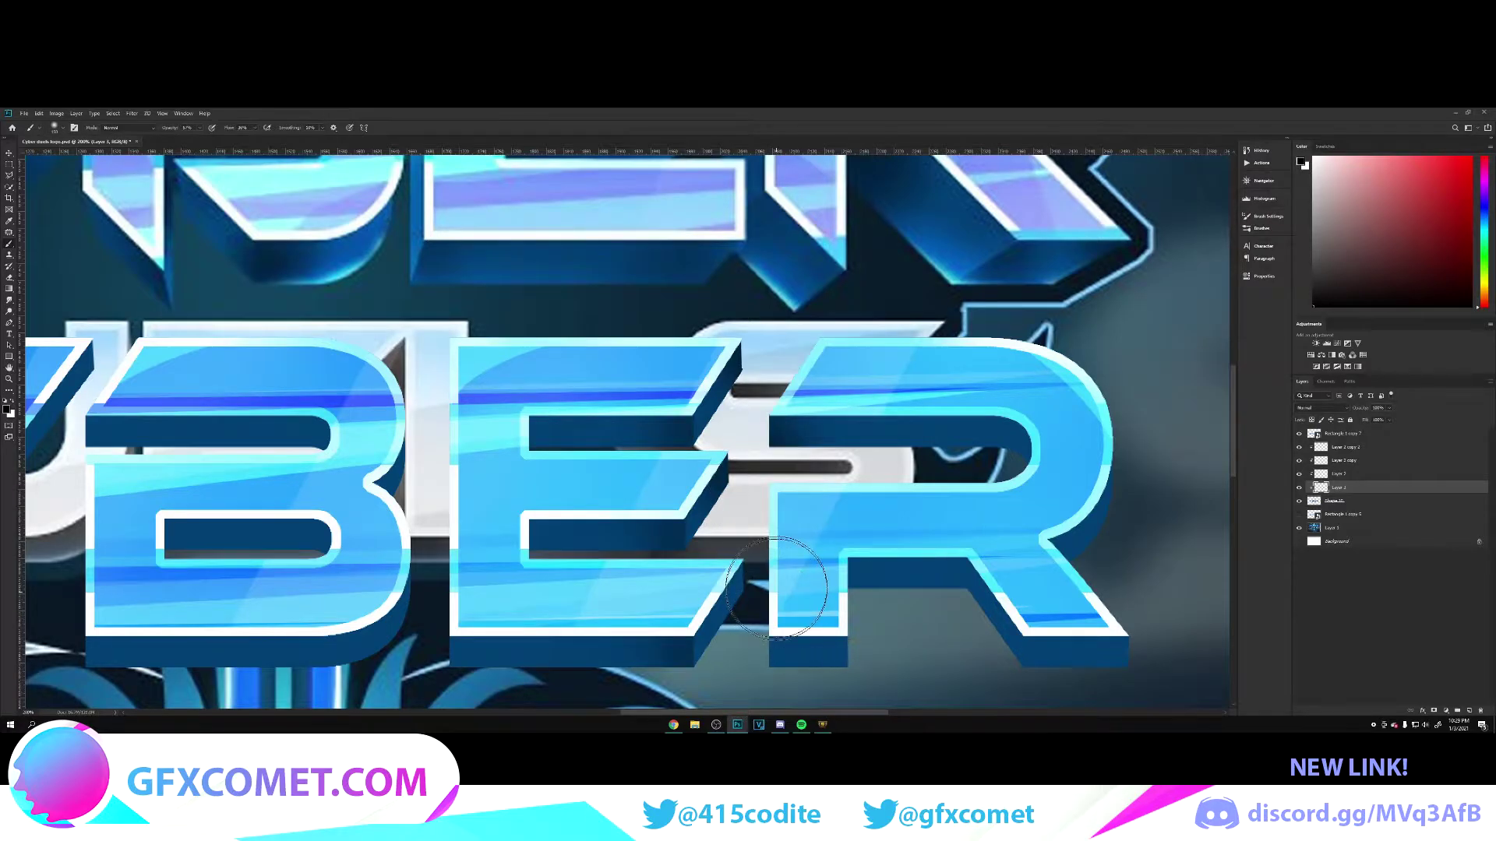
pyautogui.press('v')
# Set the new shading layer's blend mode to Overlay and lower its opacity
pyautogui.click(1310, 407)
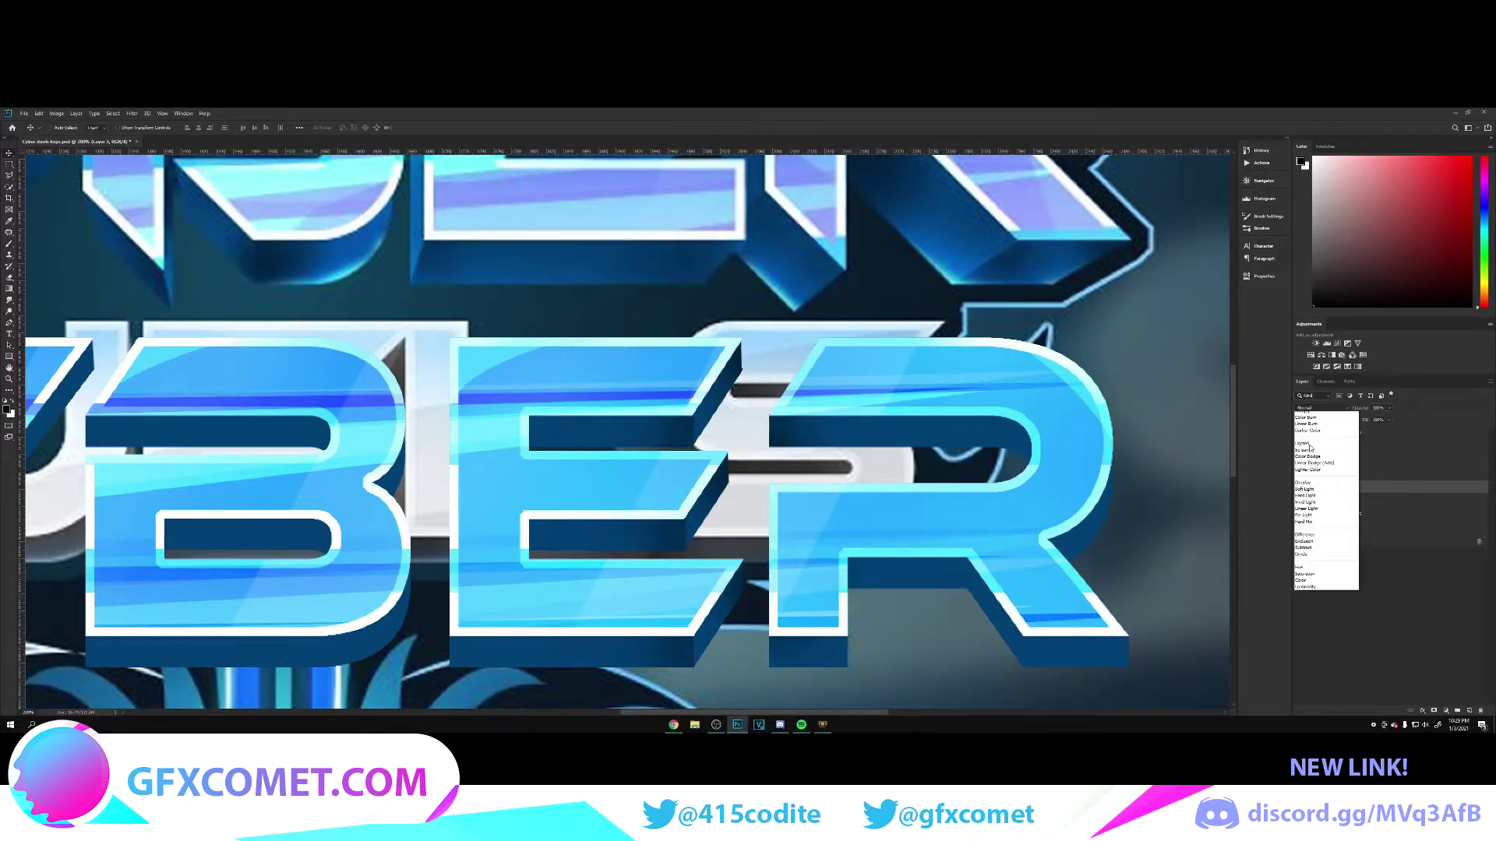
pyautogui.click(1299, 517)
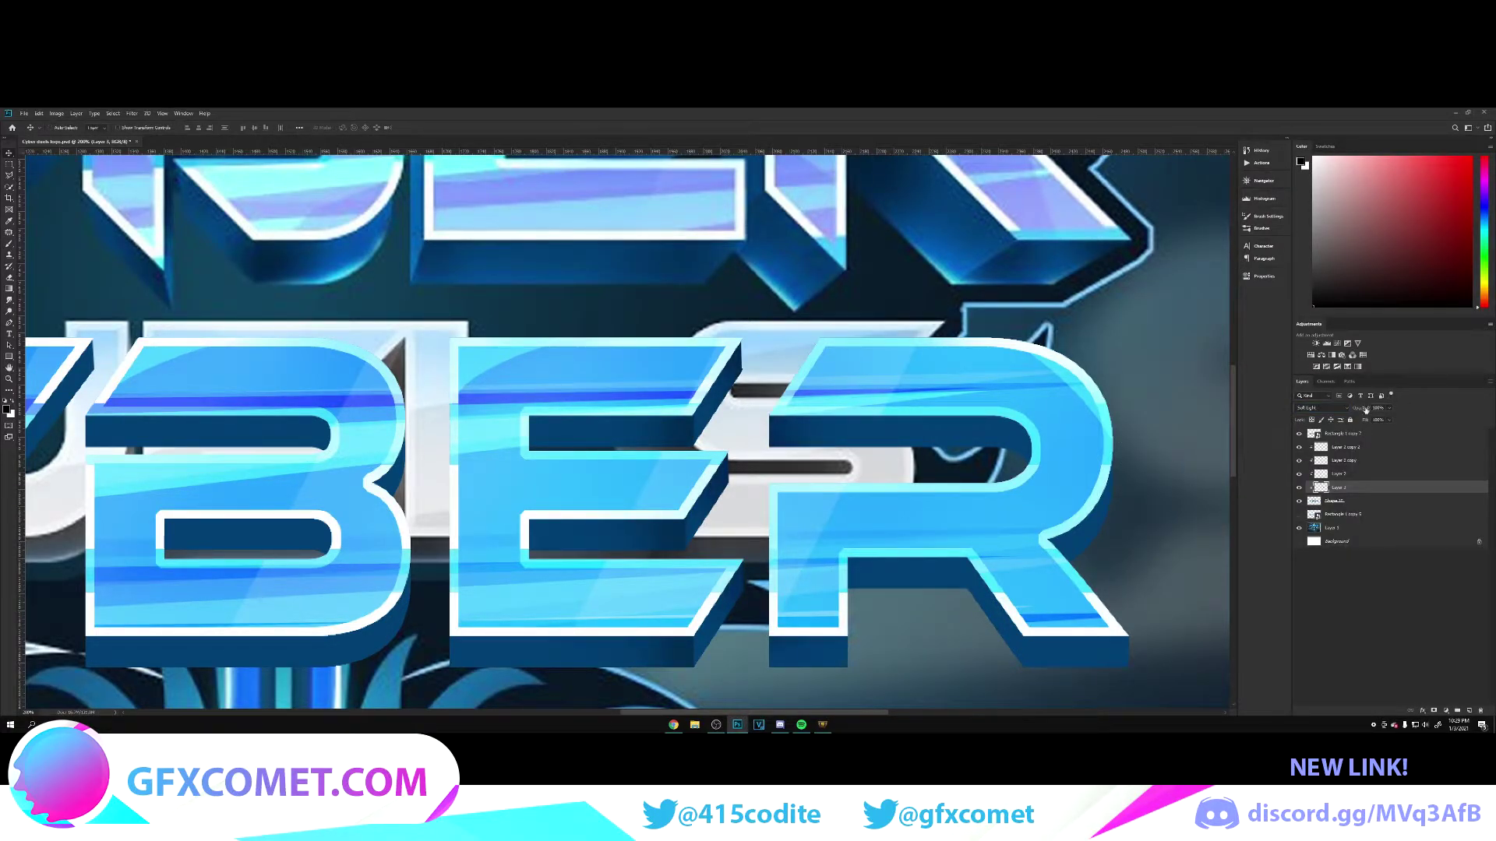
pyautogui.click(1324, 408)
pyautogui.click(1301, 507)
pyautogui.moveTo(1335, 417); pyautogui.dragTo(1220, 423)
# Add a new clipped layer and brush a soft black shadow onto the extrusion beneath the R's diagonal leg
pyautogui.scroll(2, 922, 445)
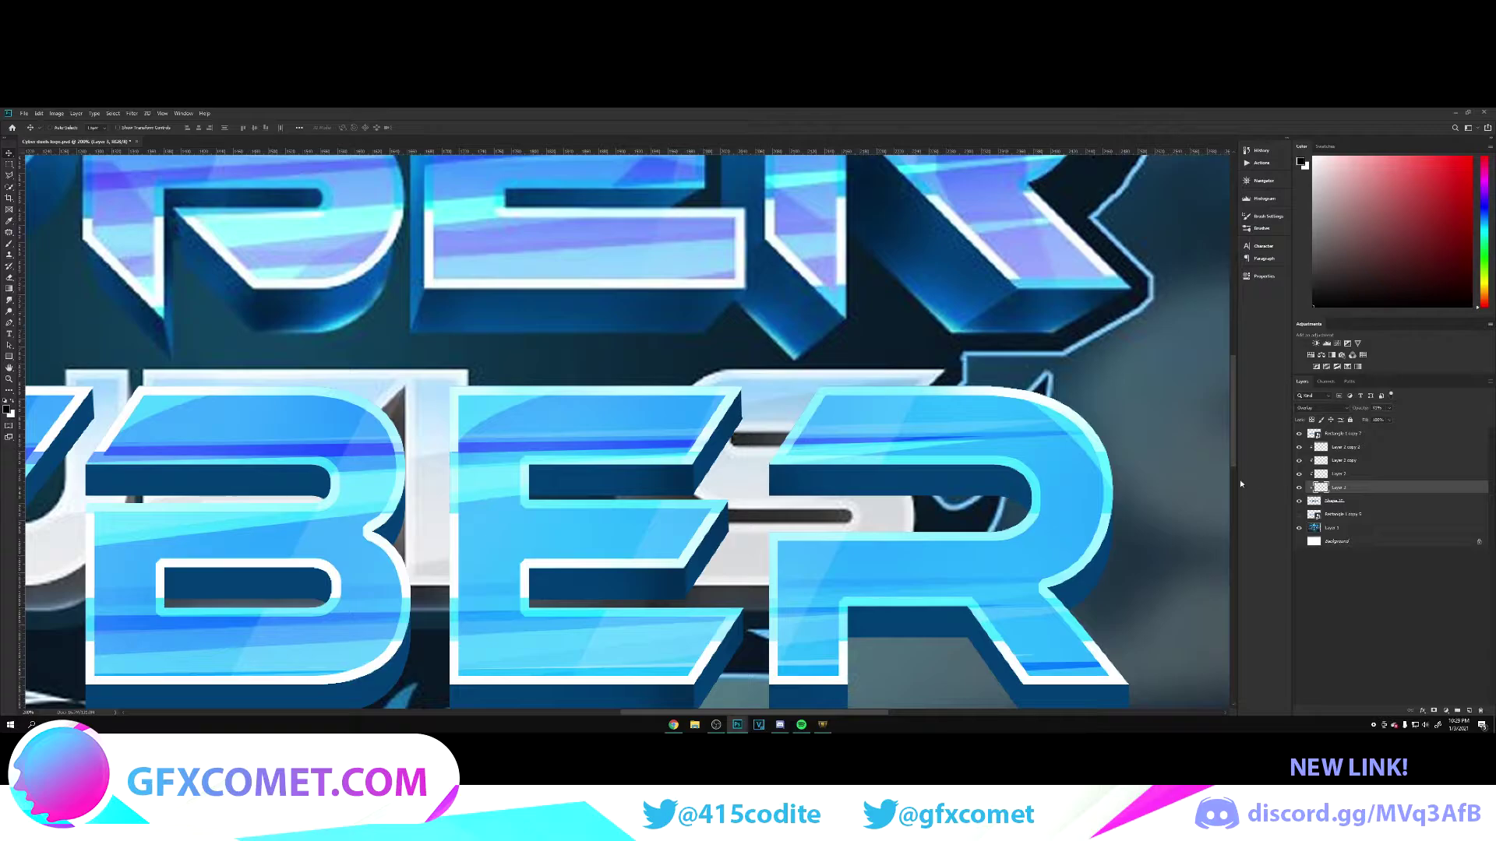
pyautogui.hotkey('ctrl', 'shift', 'alt', 'n')
pyautogui.press('b')
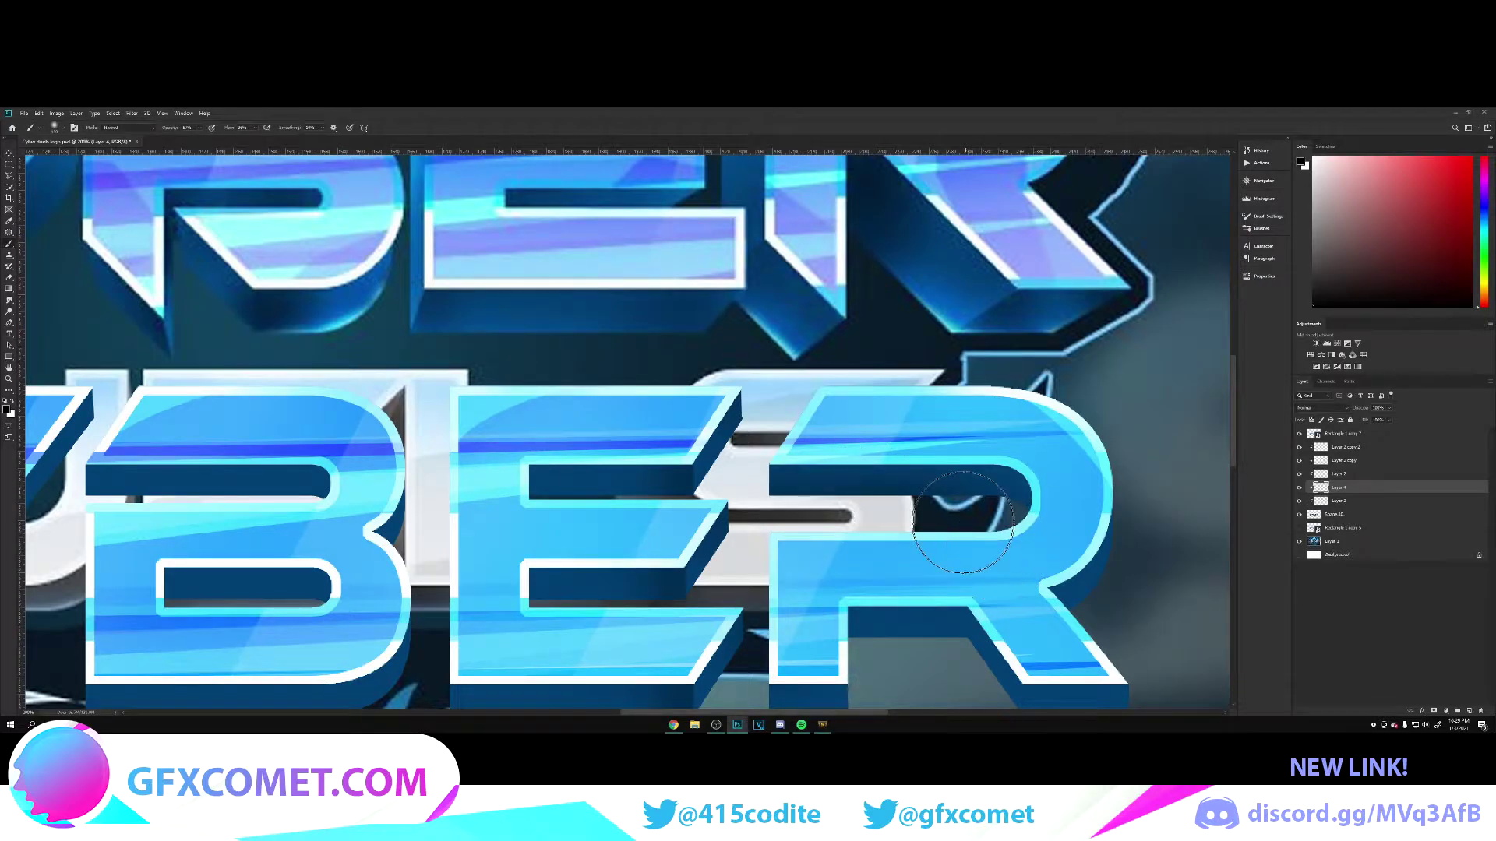
pyautogui.scroll(-6, 1157, 569)
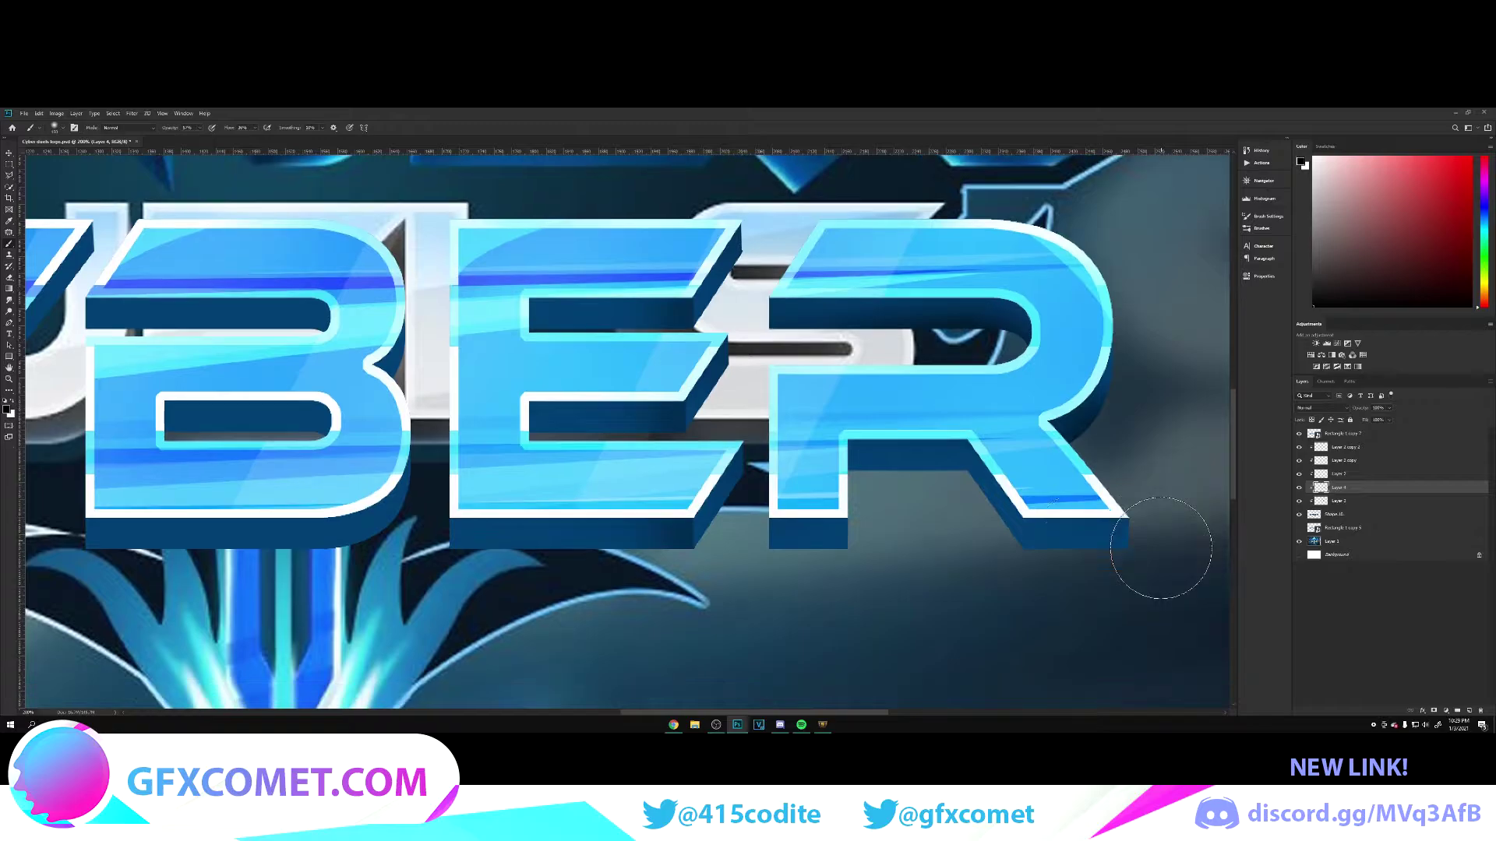
pyautogui.moveTo(1011, 537)
pyautogui.mouseDown()
pyautogui.moveTo(1025, 553)
pyautogui.moveTo(1038, 535)
pyautogui.mouseUp()
# Select the side face of the R's diagonal leg, clear the shadow there, deselect, and lower the shadow layer's opacity
pyautogui.click(10, 164)
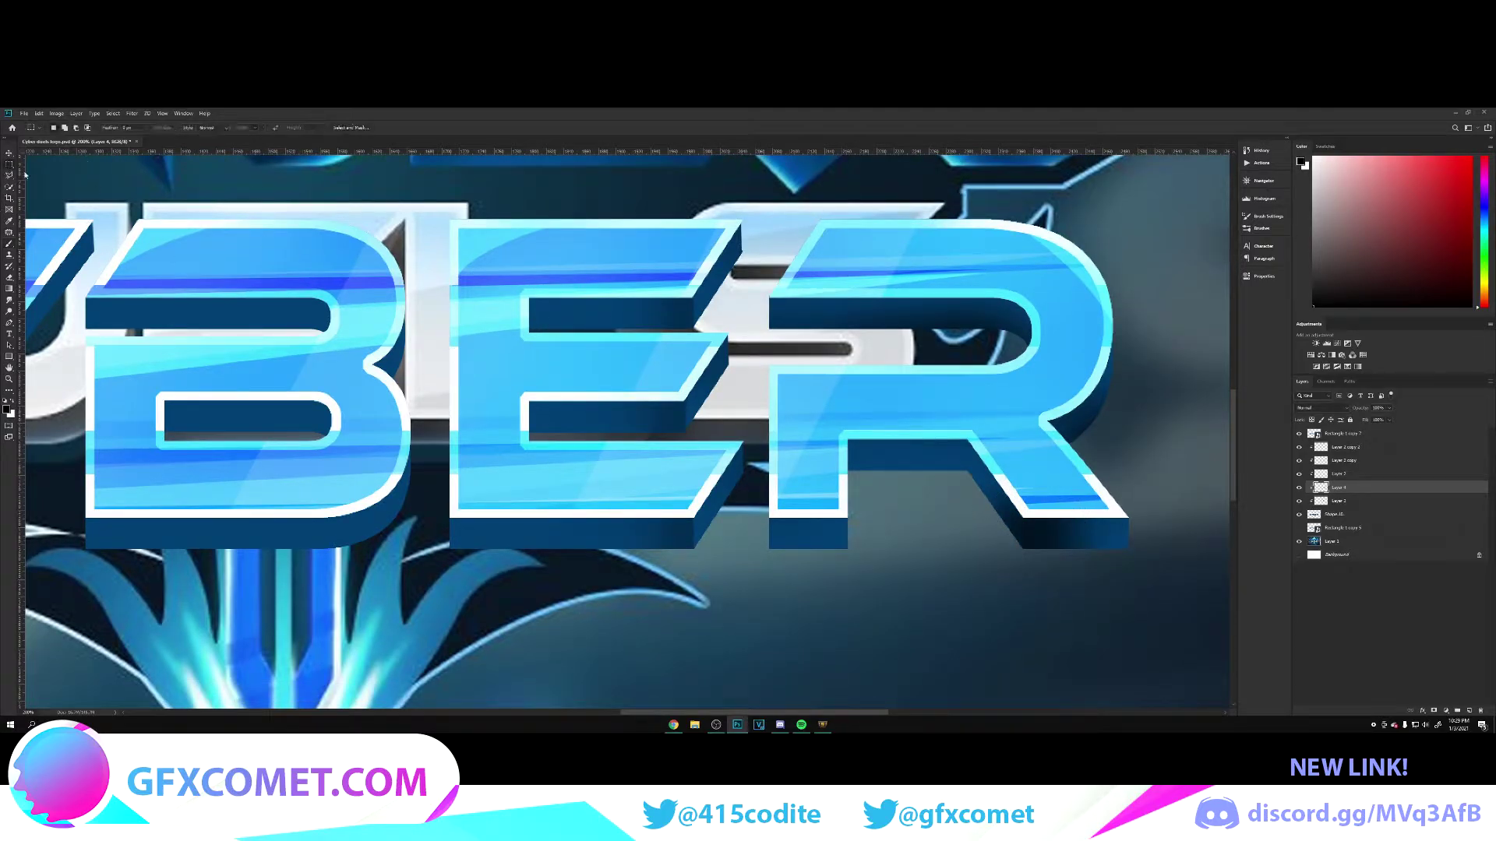
pyautogui.moveTo(1028, 583); pyautogui.dragTo(1027, 594)
pyautogui.hotkey('ctrl', 'd')
pyautogui.press('v')
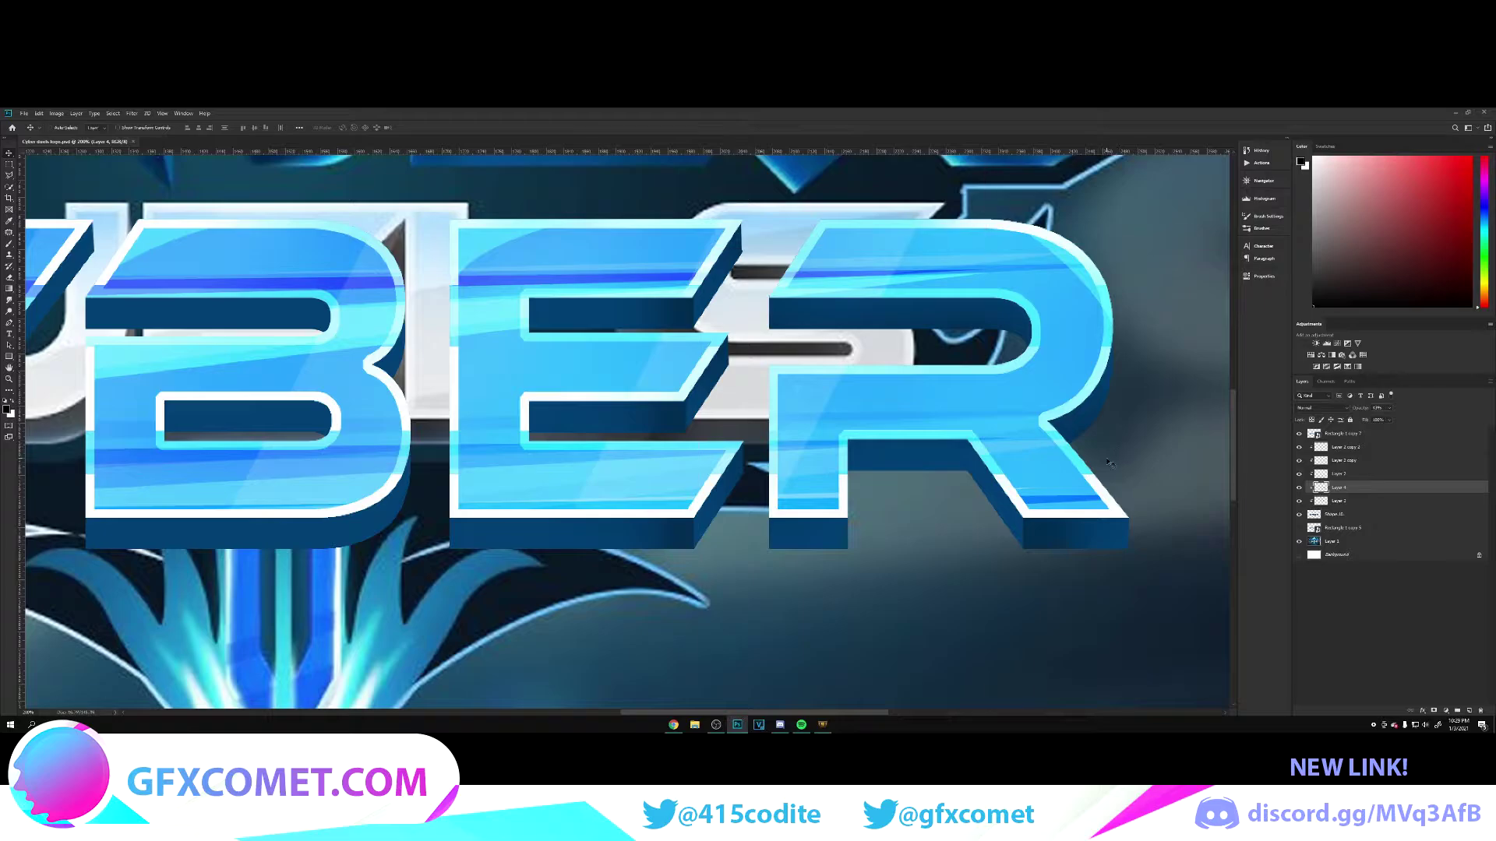
# Add another clipped layer above the R's shadow layer and check the shading on the whole logo
pyautogui.hotkey('ctrl', 'shift', 'alt', 'n')
pyautogui.press('b')
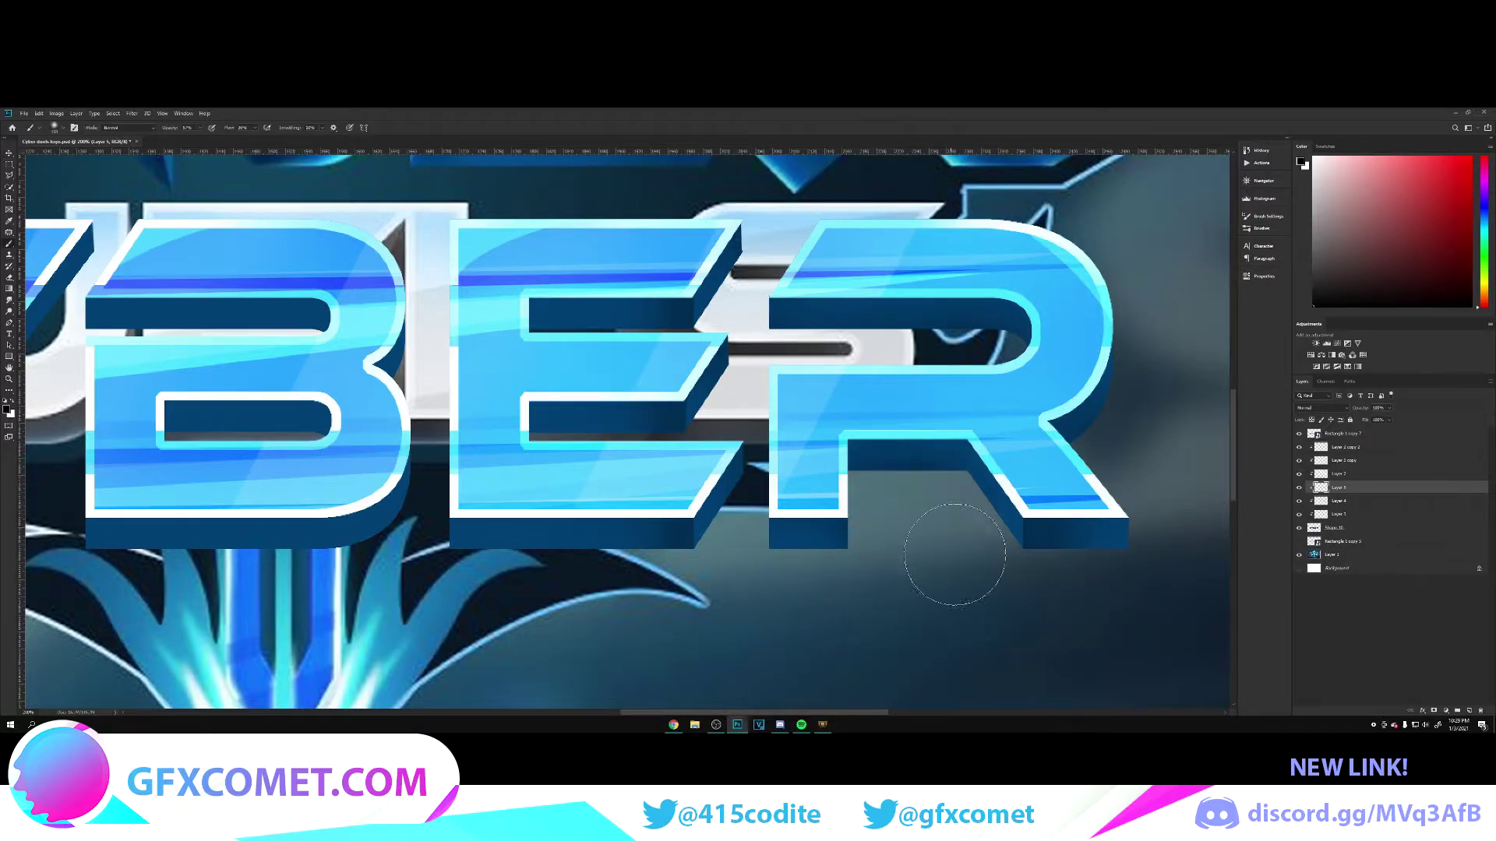
pyautogui.press('v')
pyautogui.hotkey('ctrl', '-')
pyautogui.hotkey('ctrl', '-')
pyautogui.hotkey('ctrl', '-')
pyautogui.hotkey('ctrl', '+')
pyautogui.hotkey('ctrl', '+')
pyautogui.hotkey('ctrl', '+')
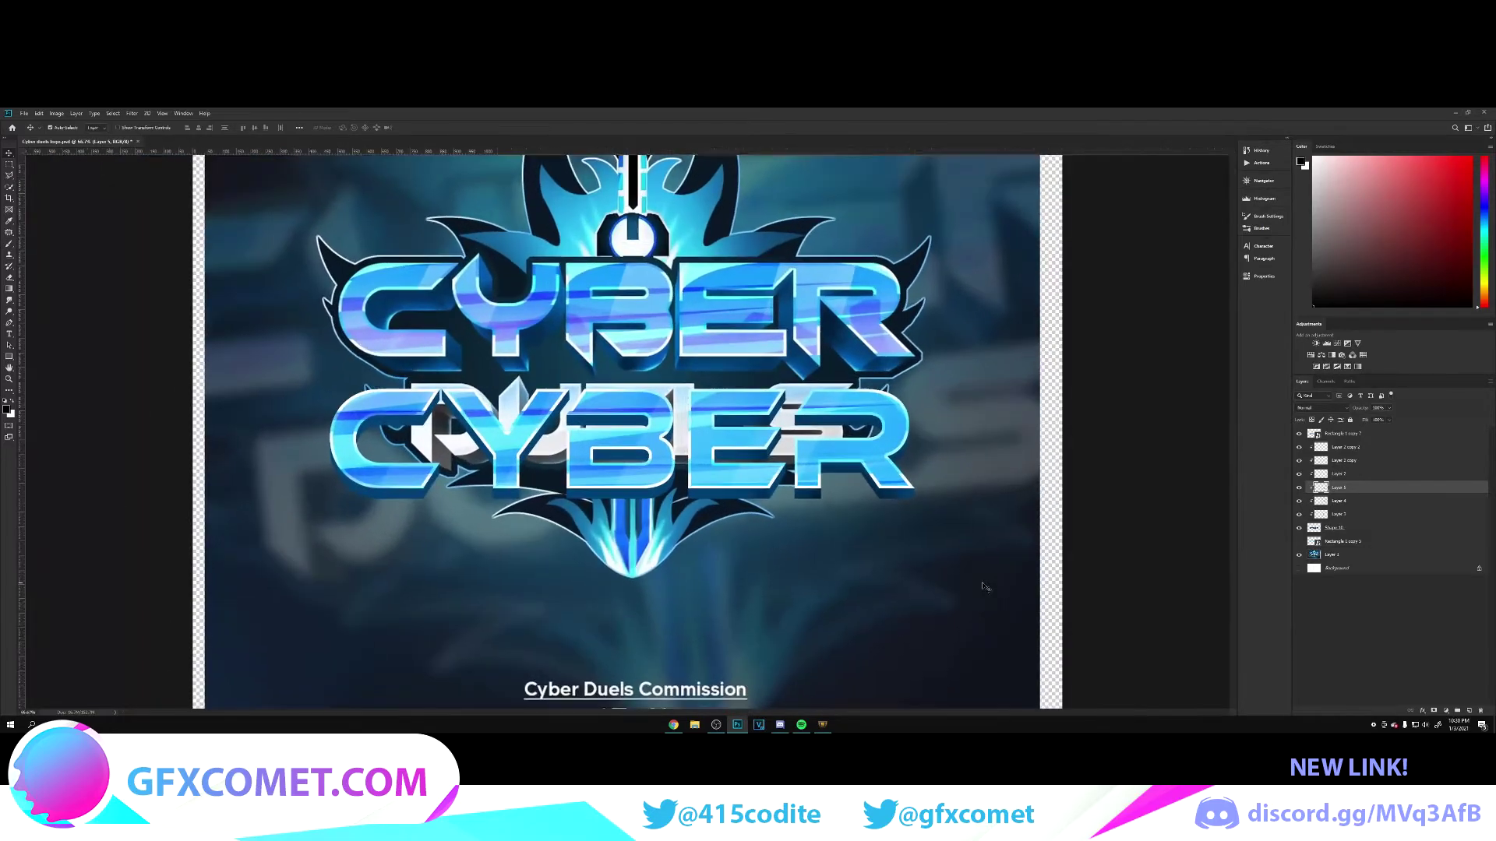
# Paint a black shadow on a new layer at the end of the C's bottom extrusion and clear it from the side face
pyautogui.hscroll(-3, 598, 532)
pyautogui.scroll(-1, 600, 534)
pyautogui.hotkey('ctrl', 'shift', 'alt', 'n')
pyautogui.press('b')
pyautogui.moveTo(623, 546)
pyautogui.mouseDown()
pyautogui.moveTo(574, 628)
pyautogui.moveTo(633, 473)
pyautogui.moveTo(699, 590)
pyautogui.moveTo(619, 640)
pyautogui.mouseUp()
pyautogui.press('Delete')
# Duplicate the C's shadow layer for the upper arm and lower the opacity of both shadow layers
pyautogui.hotkey('ctrl', 'j')
pyautogui.press('v')
pyautogui.keyDown('shift'); pyautogui.click(1388, 501); pyautogui.keyUp('shift')
pyautogui.moveTo(1341, 409); pyautogui.dragTo(1320, 409)
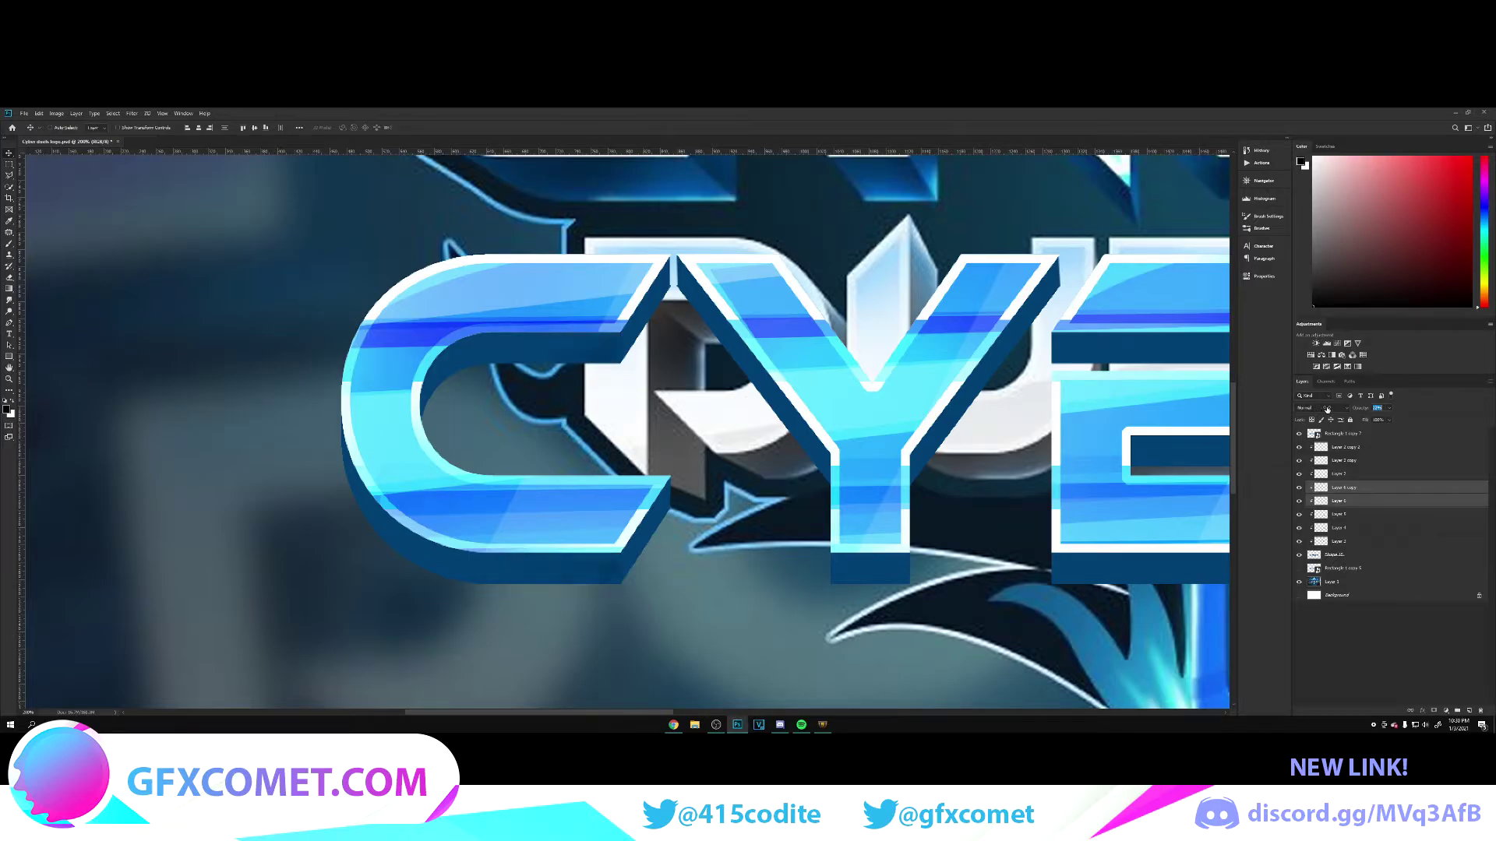
# Brush a soft black shadow along the C's lower curved extrusion on a new layer and lower its opacity
pyautogui.hotkey('ctrl', 'shift', 'alt', 'n')
pyautogui.press('b')
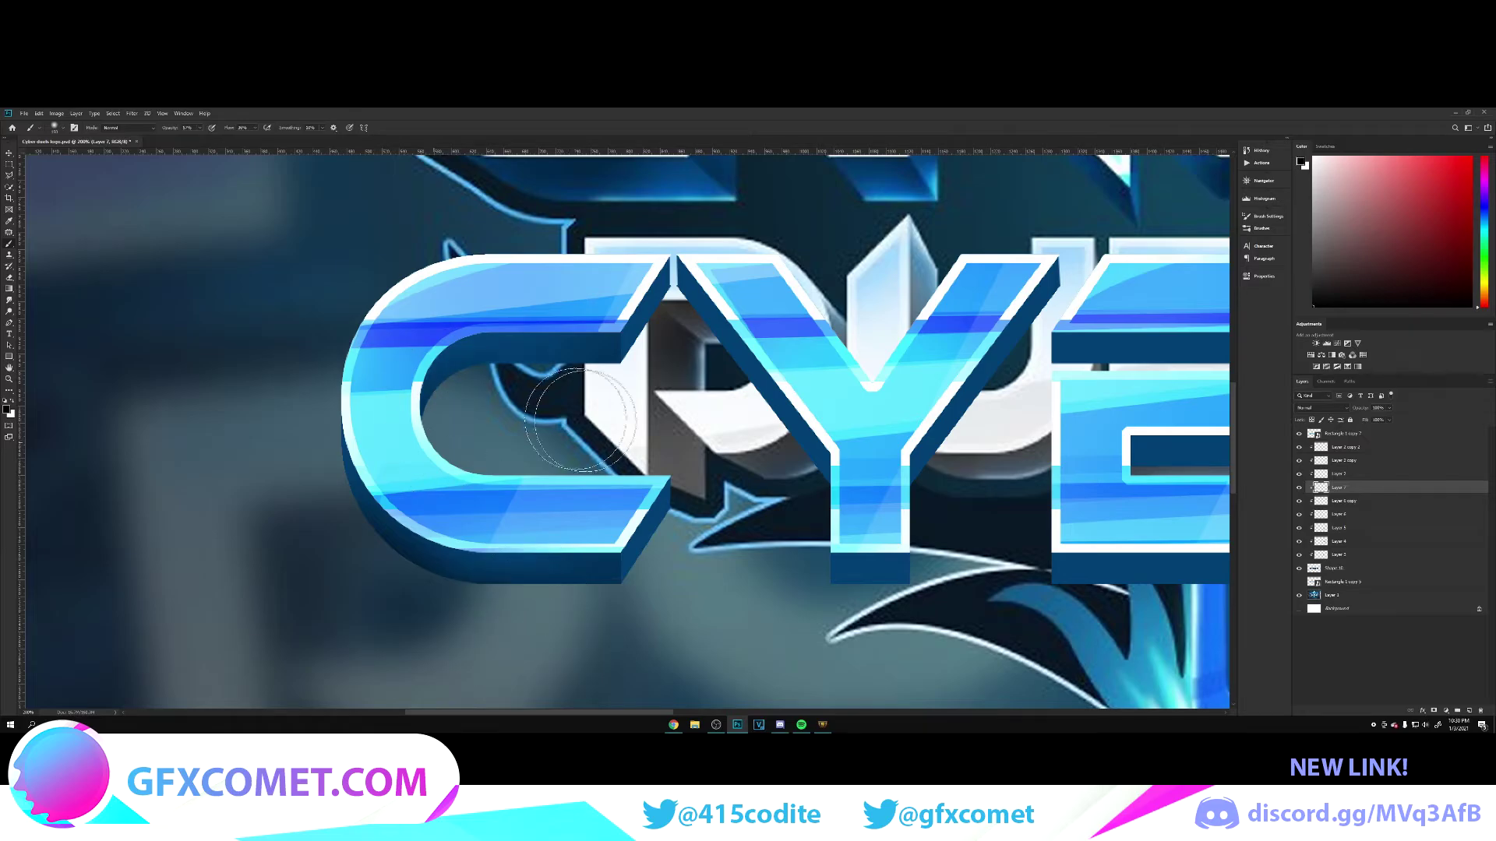
pyautogui.press('v')
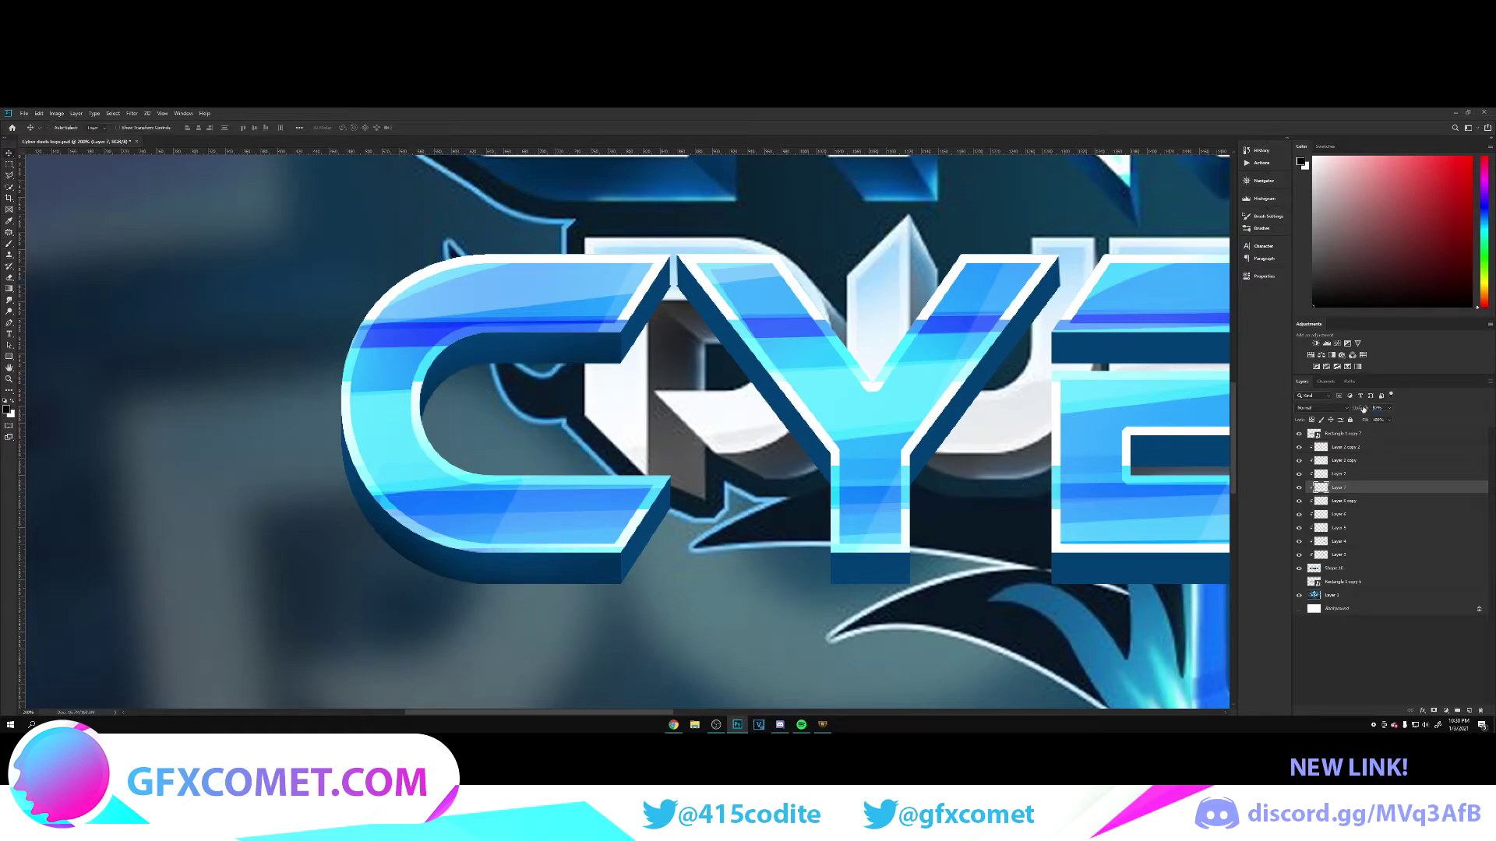
pyautogui.hotkey('ctrl', '-')
pyautogui.hotkey('ctrl', '-')
pyautogui.hotkey('ctrl', '+')
pyautogui.scroll(2, 947, 428)
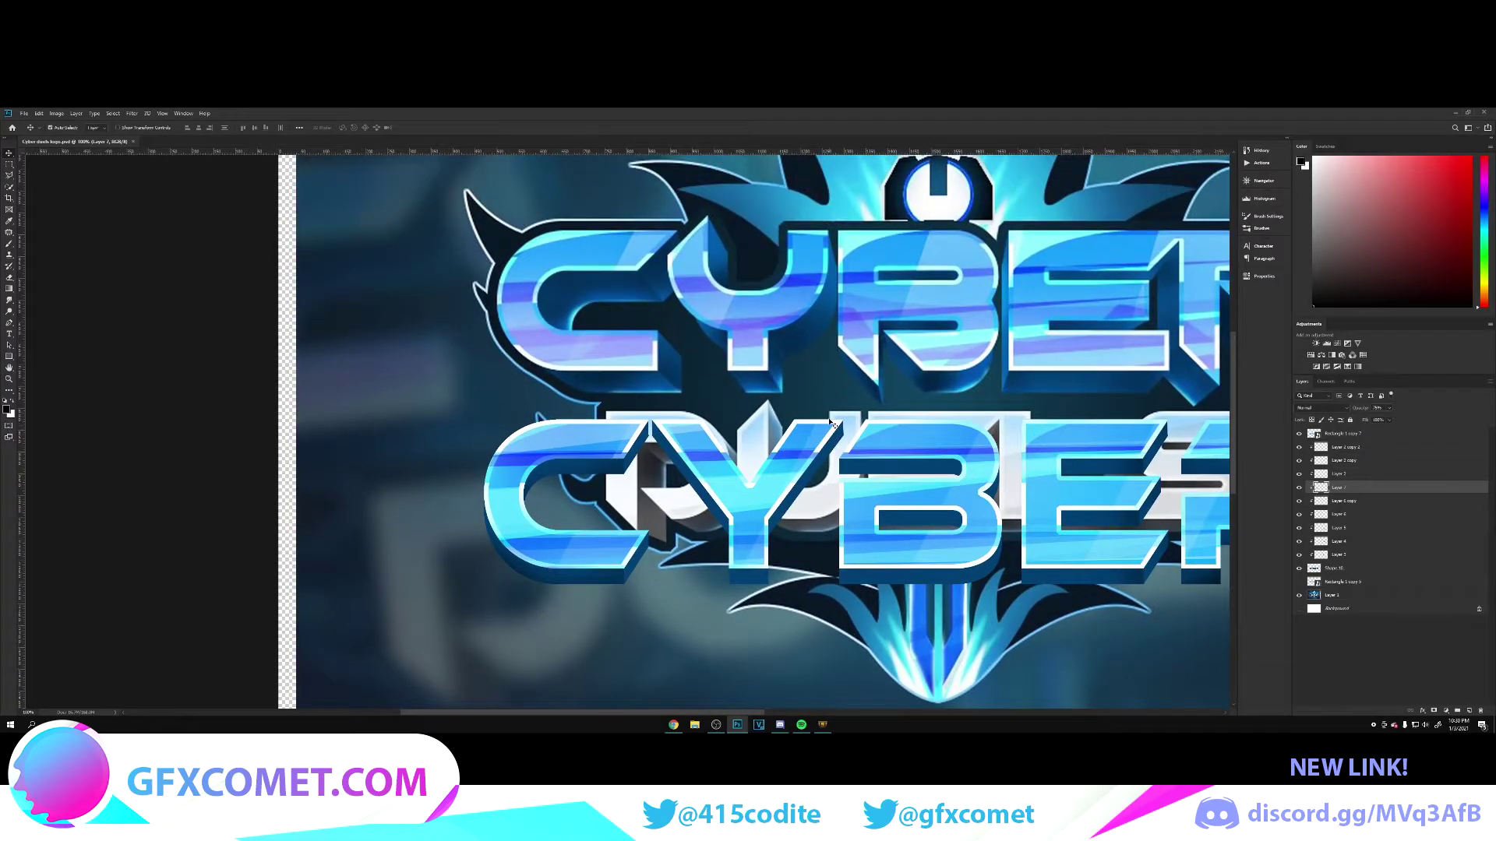
# Compare the C with the reference lettering, then delete the C's curve shadow layer and the newly added layer above it
pyautogui.hotkey('ctrl', '+')
pyautogui.scroll(-1, 794, 391)
pyautogui.scroll(4, 796, 394)
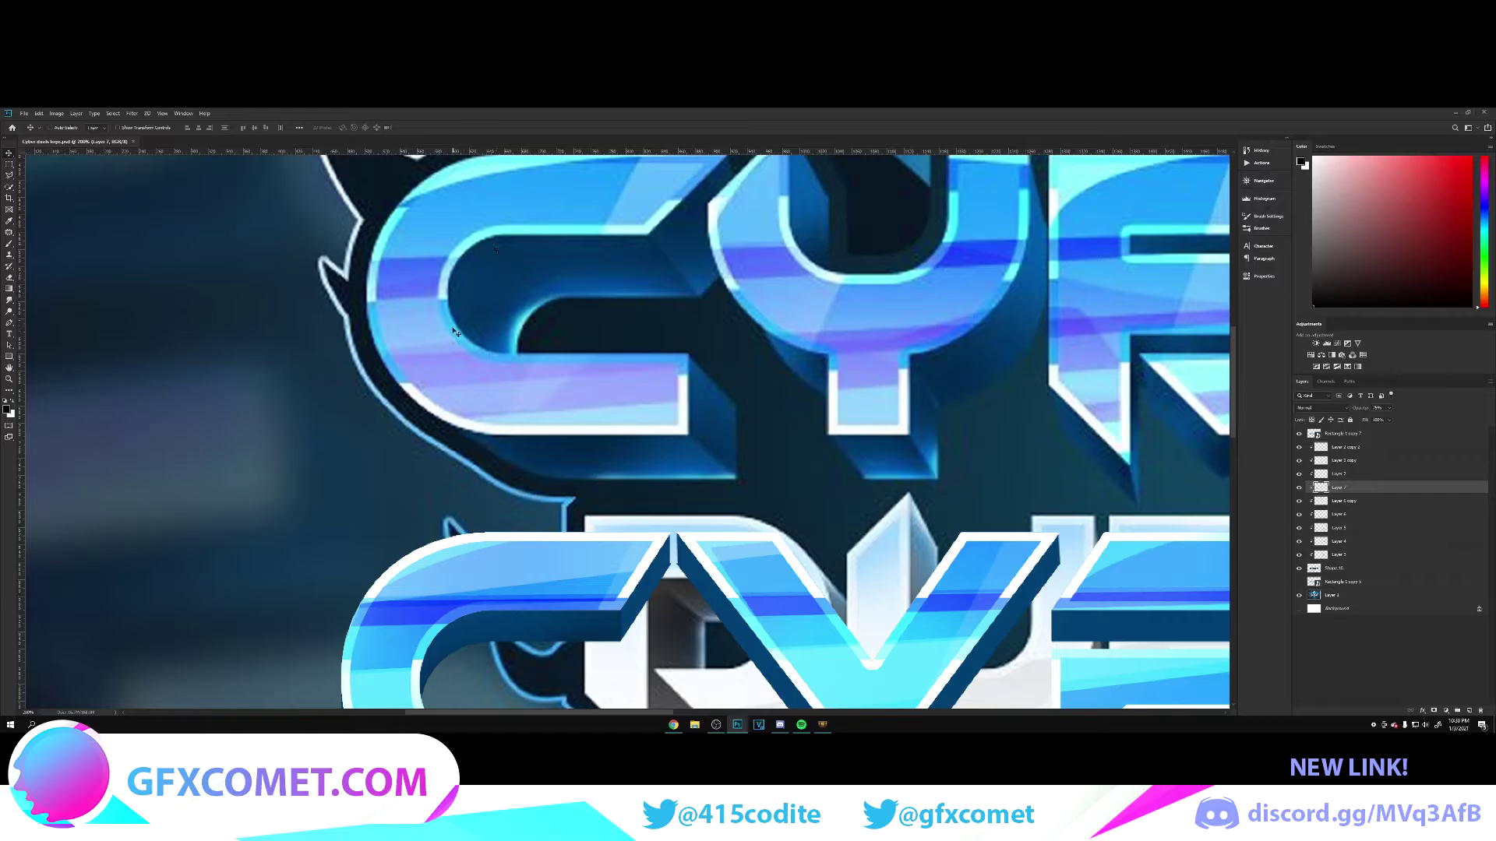
pyautogui.scroll(-7, 507, 297)
pyautogui.hotkey('ctrl', 'shift', 'alt', 'n')
pyautogui.press('b')
pyautogui.press('Delete')
pyautogui.press('Delete')
# Add a new clipped layer and paint black shading with an enlarged soft brush along the C's upper and lower extrusions
pyautogui.hotkey('ctrl', 'shift', 'alt', 'n')
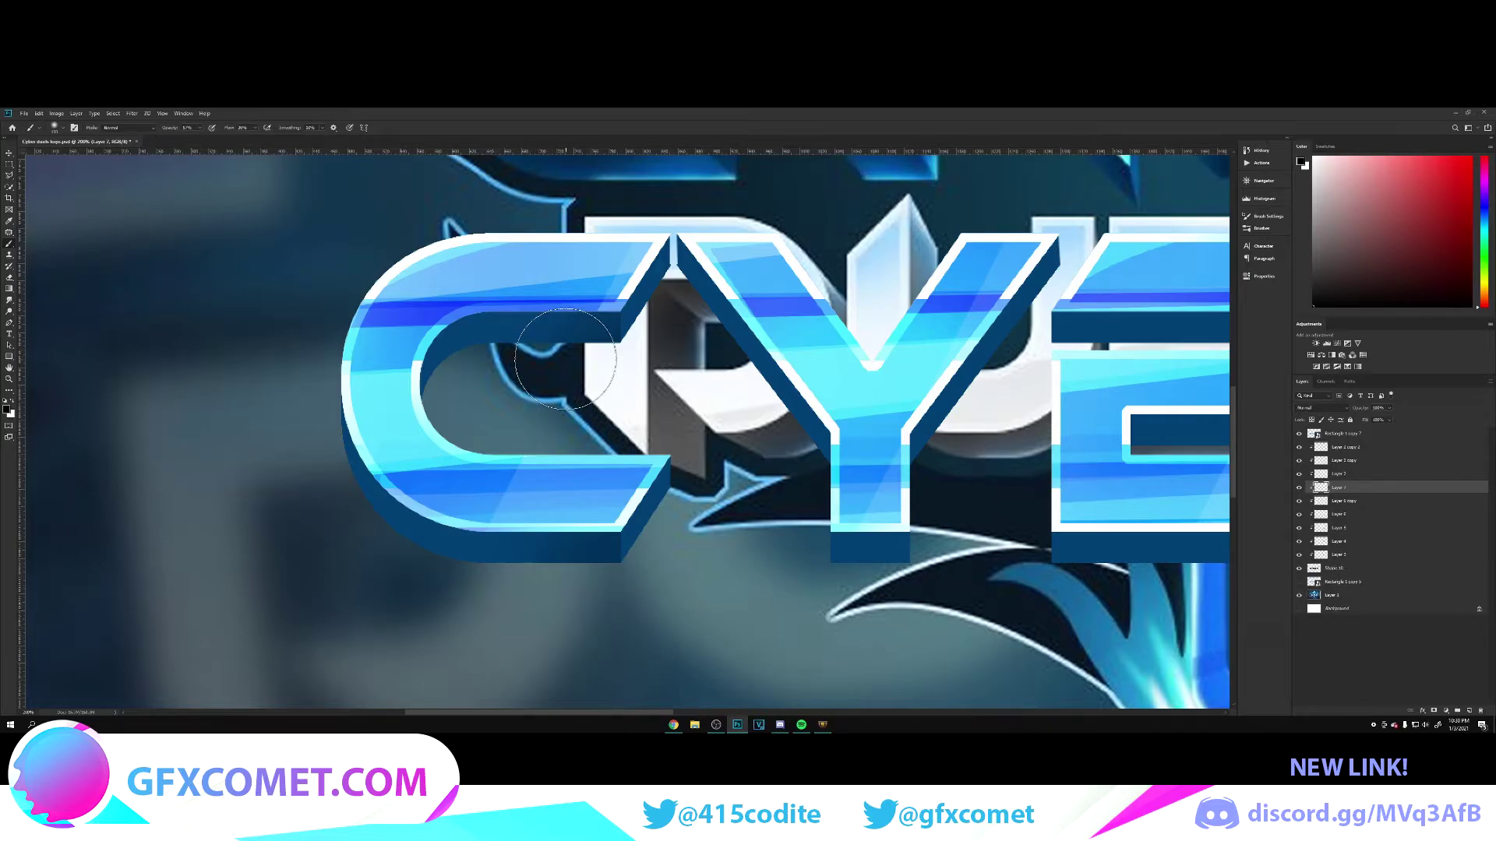
pyautogui.moveTo(606, 306)
pyautogui.mouseDown()
pyautogui.moveTo(507, 307)
pyautogui.moveTo(393, 338)
pyautogui.mouseUp()
pyautogui.press(']')
pyautogui.press(']')
pyautogui.moveTo(615, 285); pyautogui.dragTo(656, 238)
pyautogui.moveTo(610, 525)
pyautogui.mouseDown()
pyautogui.moveTo(411, 489)
pyautogui.moveTo(371, 428)
pyautogui.moveTo(467, 524)
pyautogui.moveTo(592, 522)
pyautogui.moveTo(634, 487)
pyautogui.mouseUp()
pyautogui.press('v')
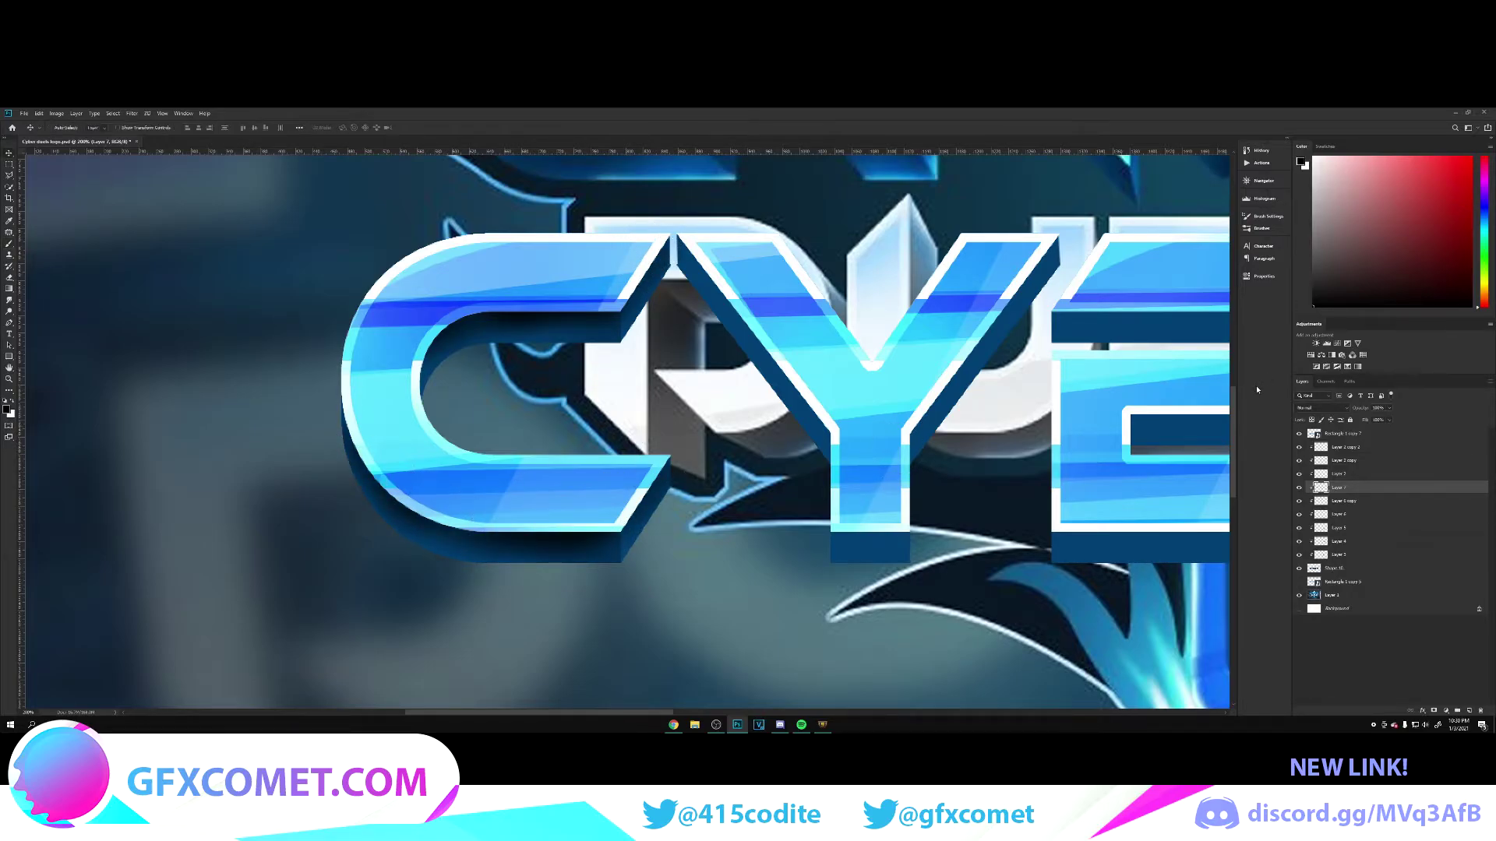
# Set the C's shading layer to the Overlay blend mode and lower its opacity
pyautogui.click(1332, 409)
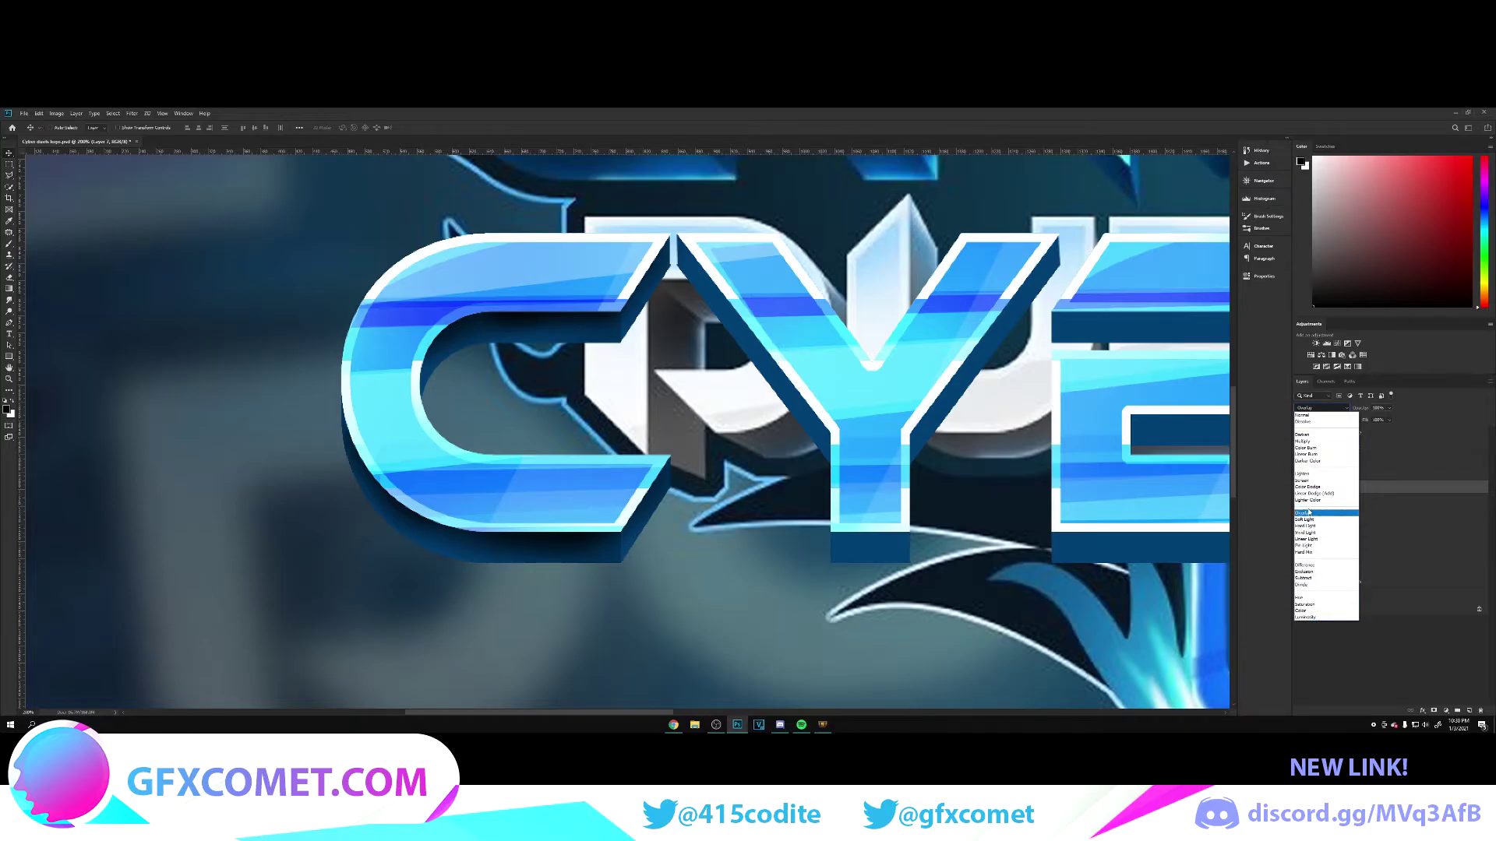
pyautogui.click(1309, 514)
pyautogui.moveTo(1367, 410); pyautogui.dragTo(1343, 411)
# Brush soft black shading along the extrusions of the remaining letters on a new clipped layer
pyautogui.hotkey('ctrl', 'shift', 'alt', 'n')
pyautogui.press('b')
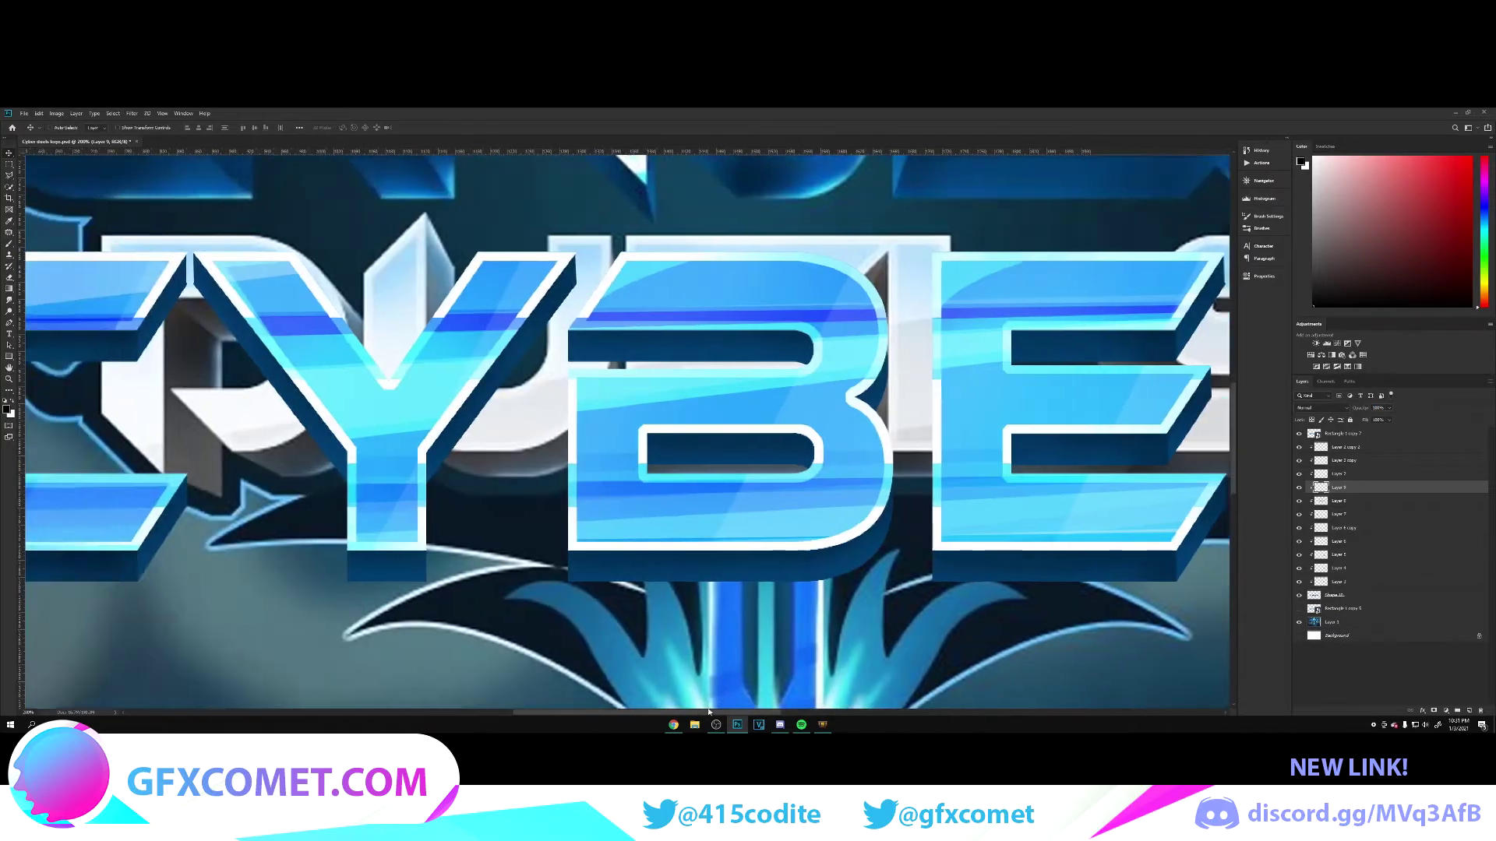
pyautogui.moveTo(708, 712); pyautogui.dragTo(626, 711)
# Paint a soft white highlight with an enlarged brush on the extrusion beneath the C's bottom arm
pyautogui.scroll(6, 796, 543)
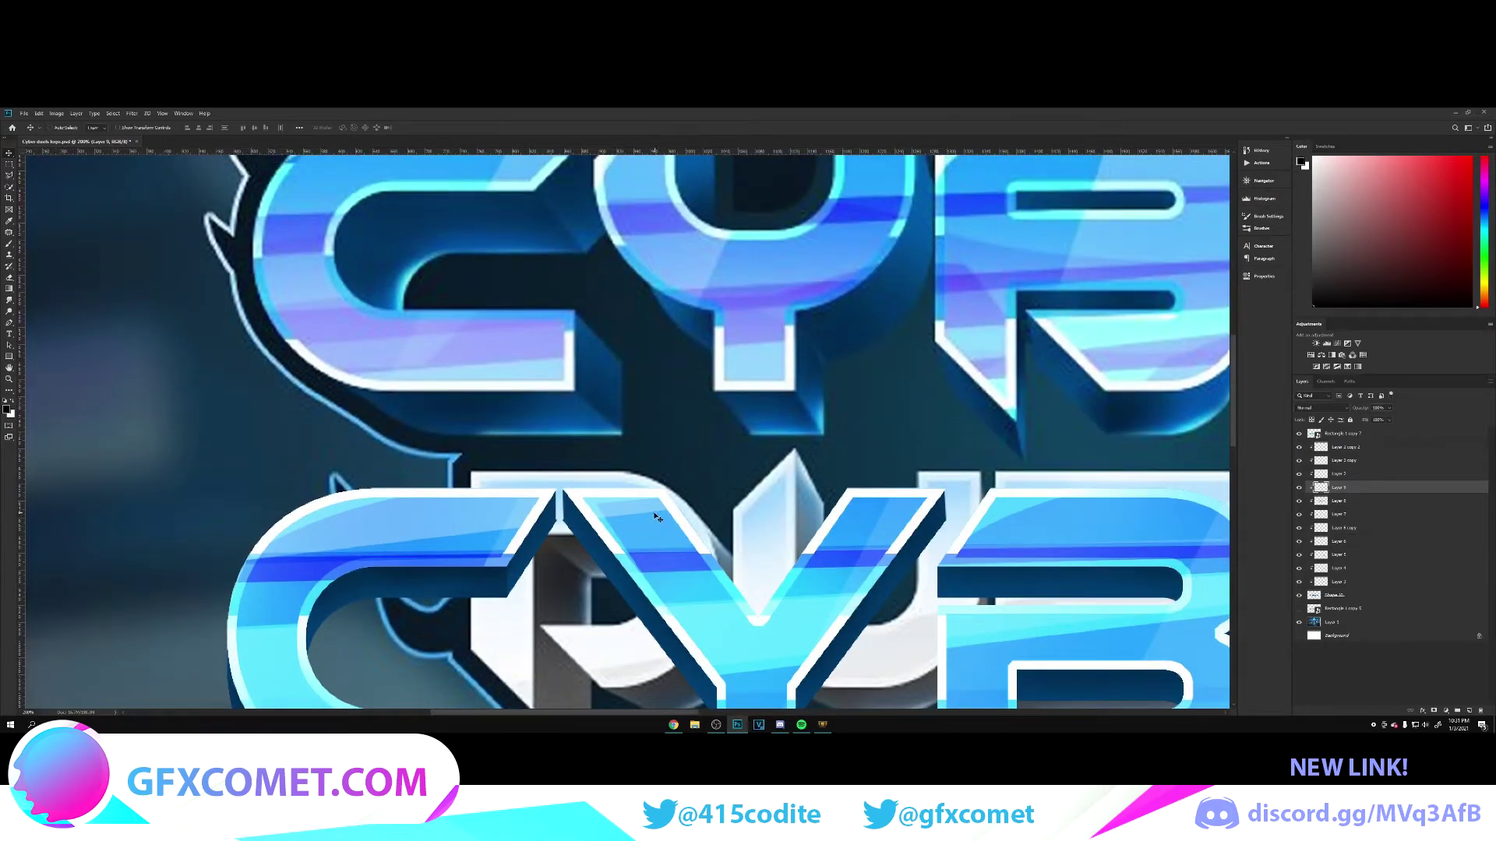
pyautogui.scroll(-2, 656, 517)
pyautogui.scroll(-2, 592, 585)
pyautogui.press('b')
pyautogui.press(']')
pyautogui.press(']')
pyautogui.press(']')
pyautogui.press(']')
pyautogui.press(']')
pyautogui.press(']')
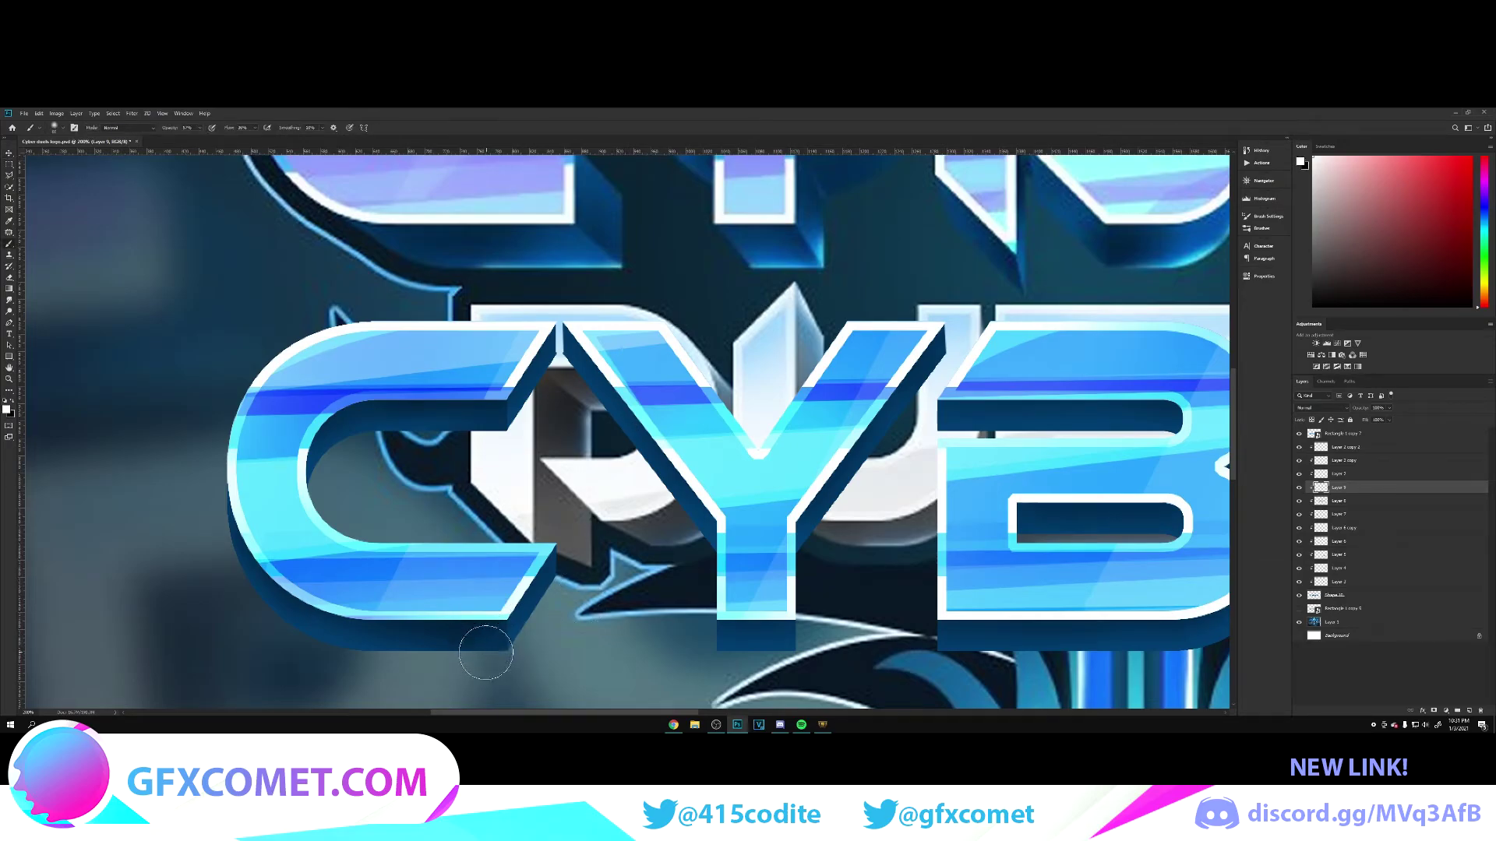
pyautogui.moveTo(471, 688)
pyautogui.mouseDown()
pyautogui.moveTo(456, 680)
pyautogui.moveTo(484, 665)
pyautogui.mouseUp()
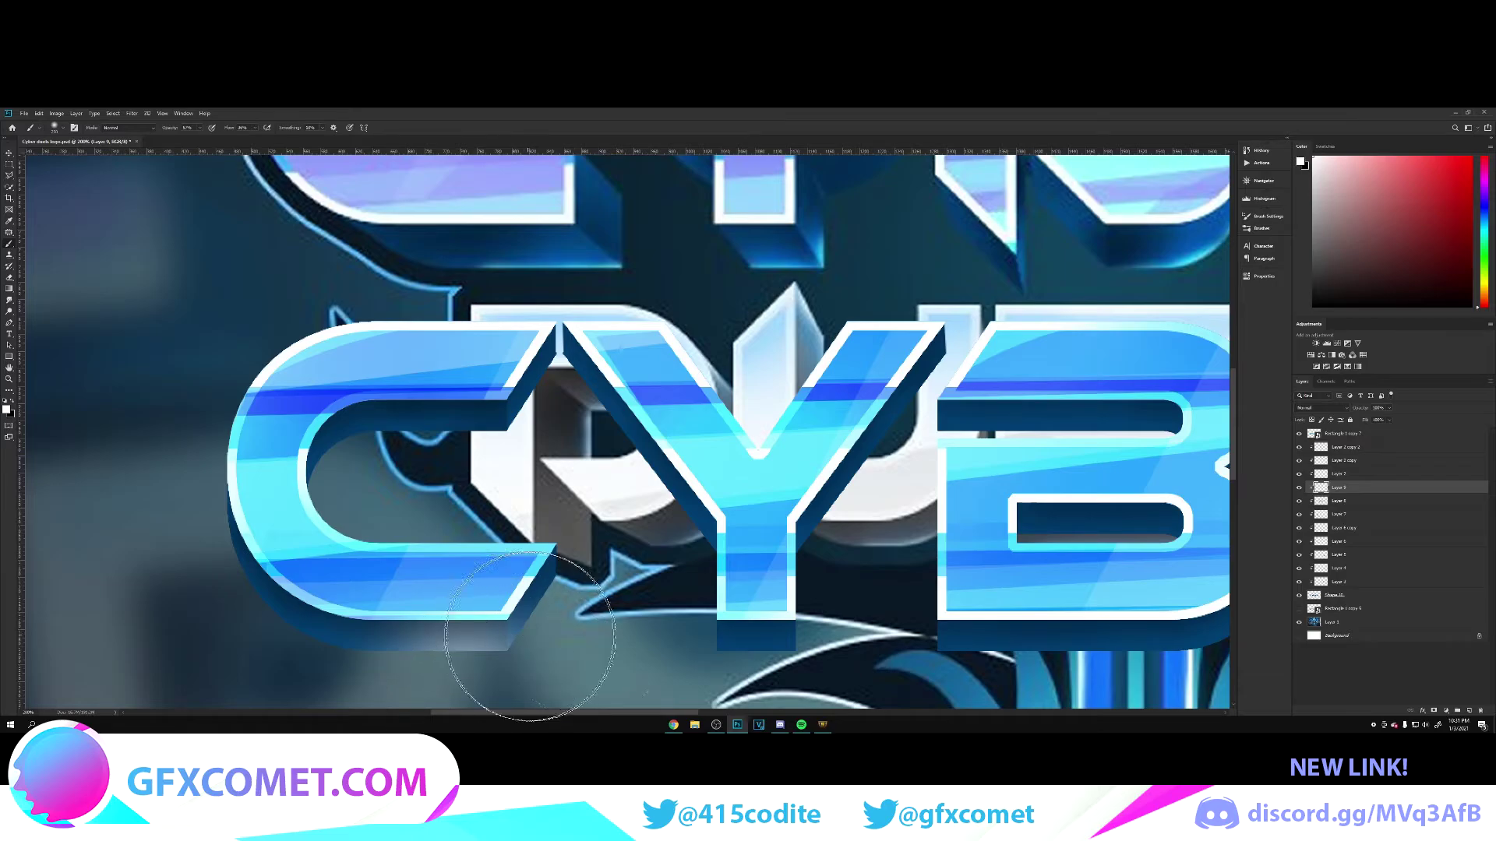
# Brush smaller soft white highlights onto the C's inner extrusion, the Y's base, and the B's upper counter
pyautogui.scroll(5, 777, 586)
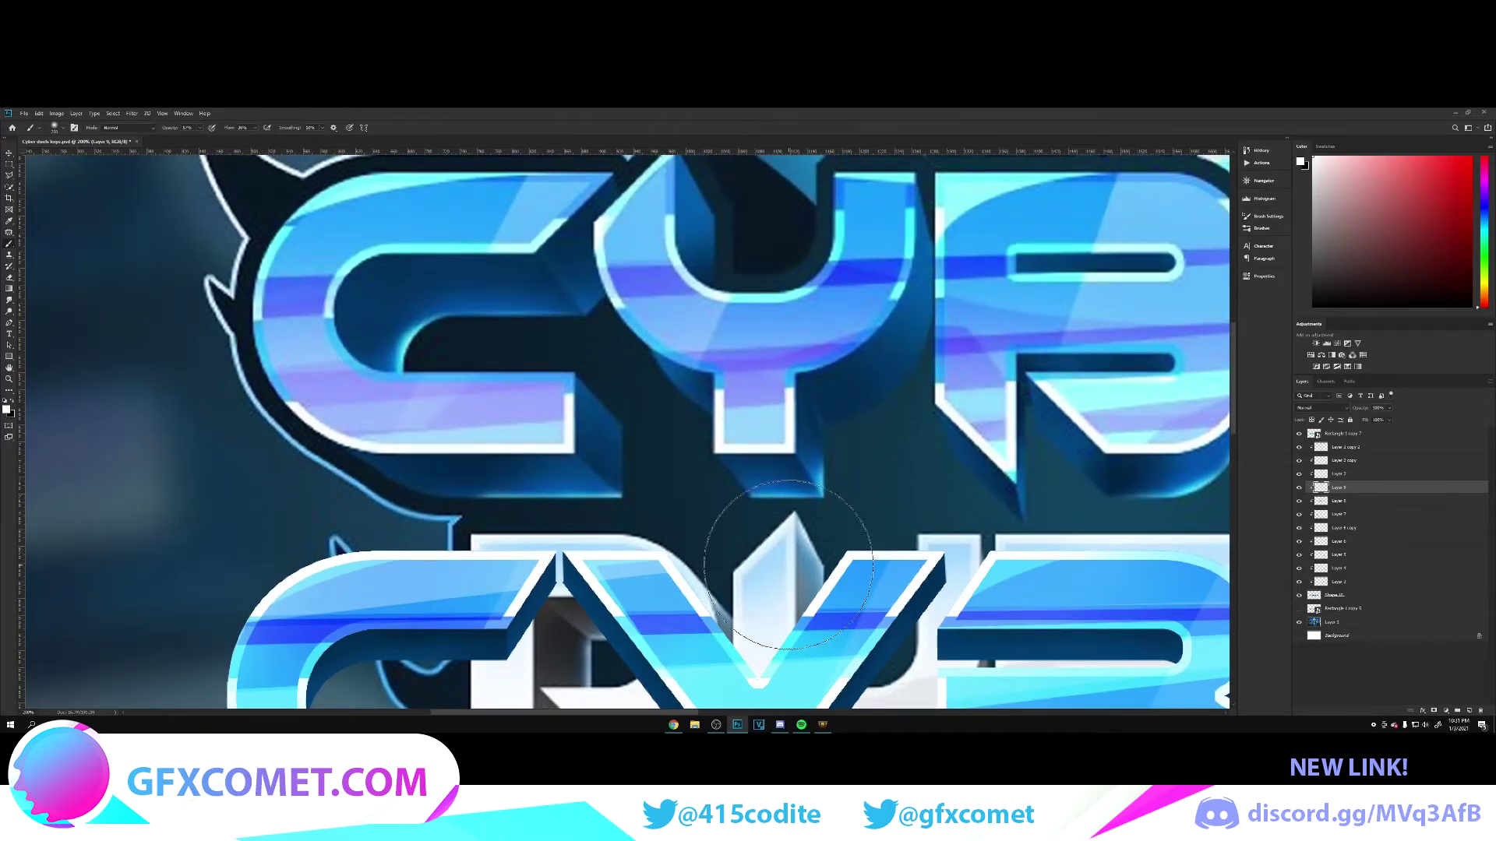
pyautogui.scroll(-4, 771, 561)
pyautogui.press('[')
pyautogui.press('[')
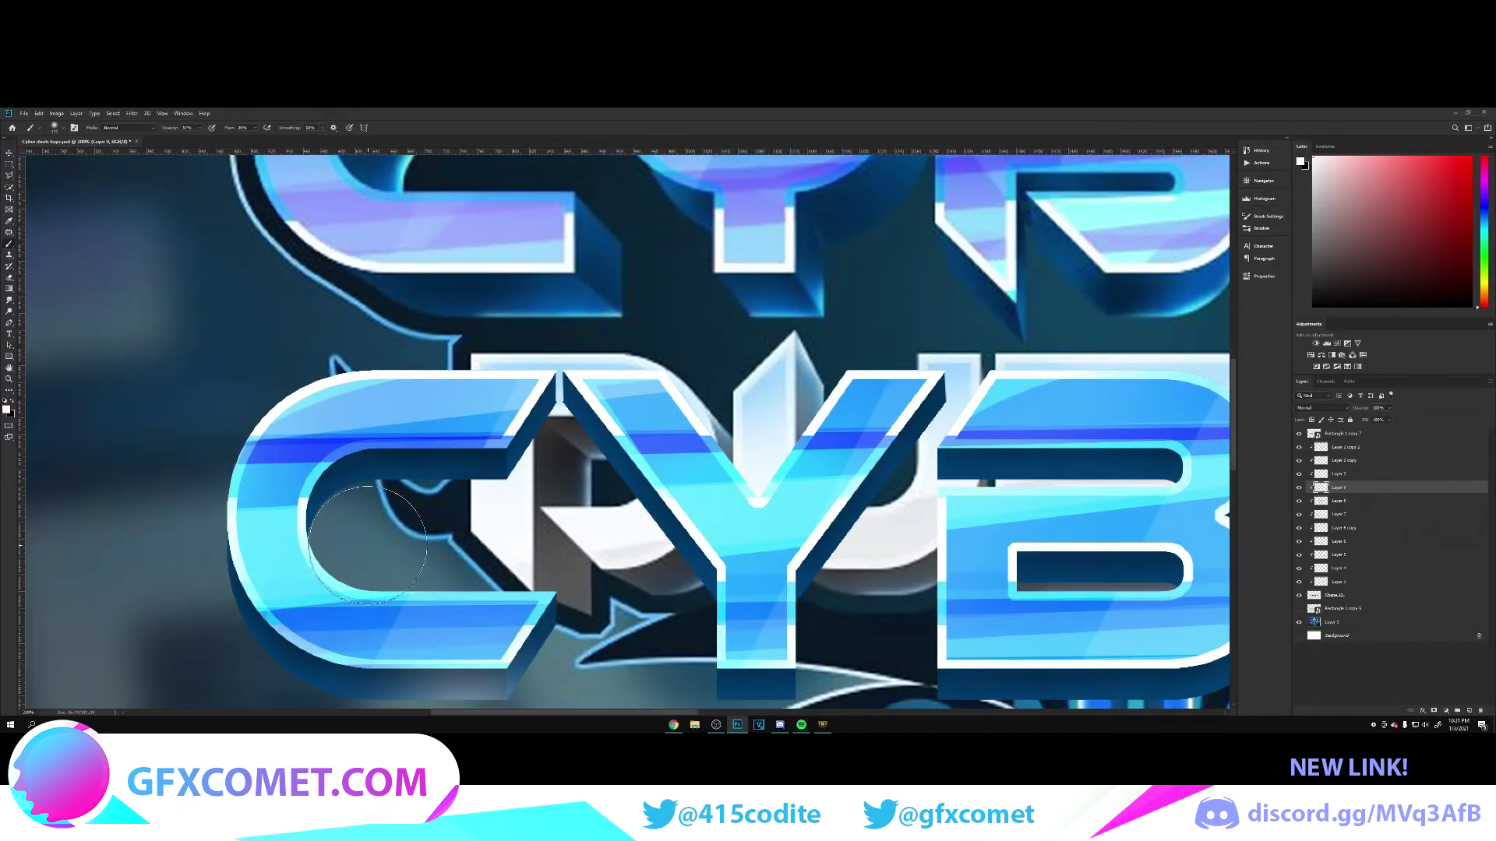
pyautogui.moveTo(362, 526); pyautogui.dragTo(463, 531)
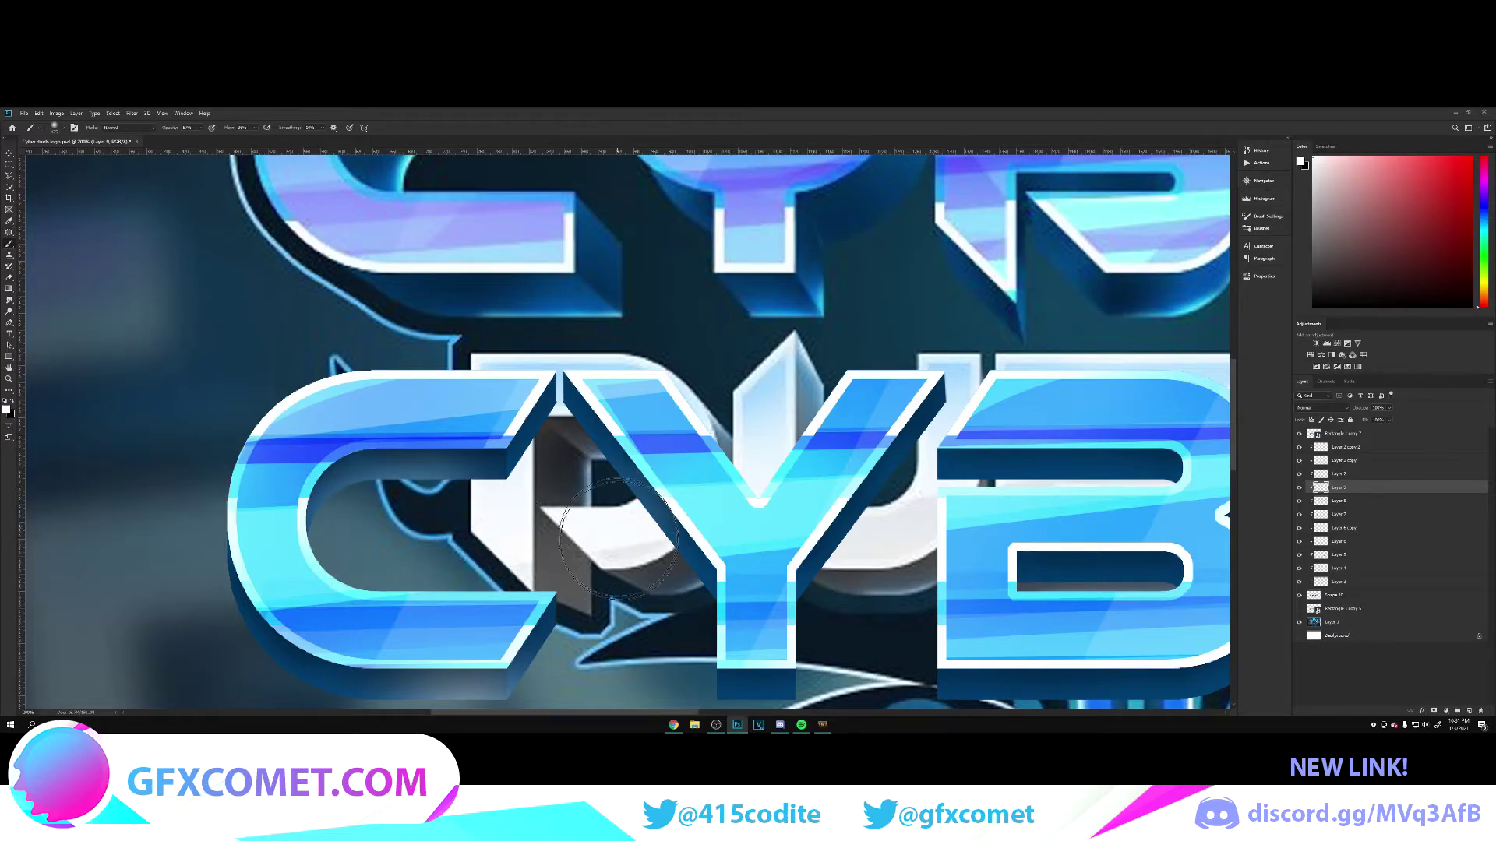
pyautogui.scroll(-1, 813, 611)
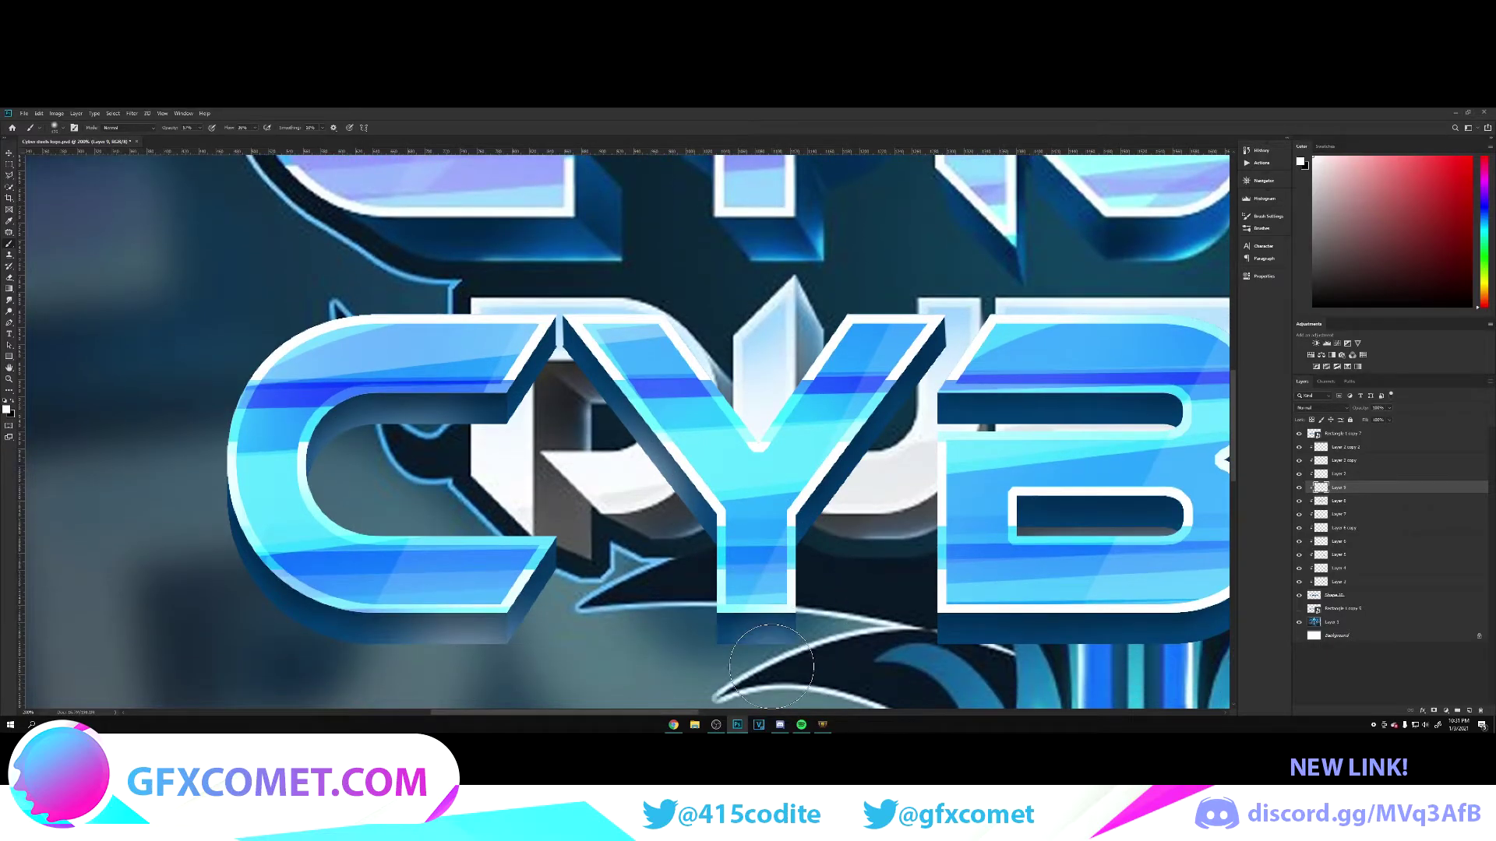
pyautogui.moveTo(1082, 446); pyautogui.dragTo(1058, 481)
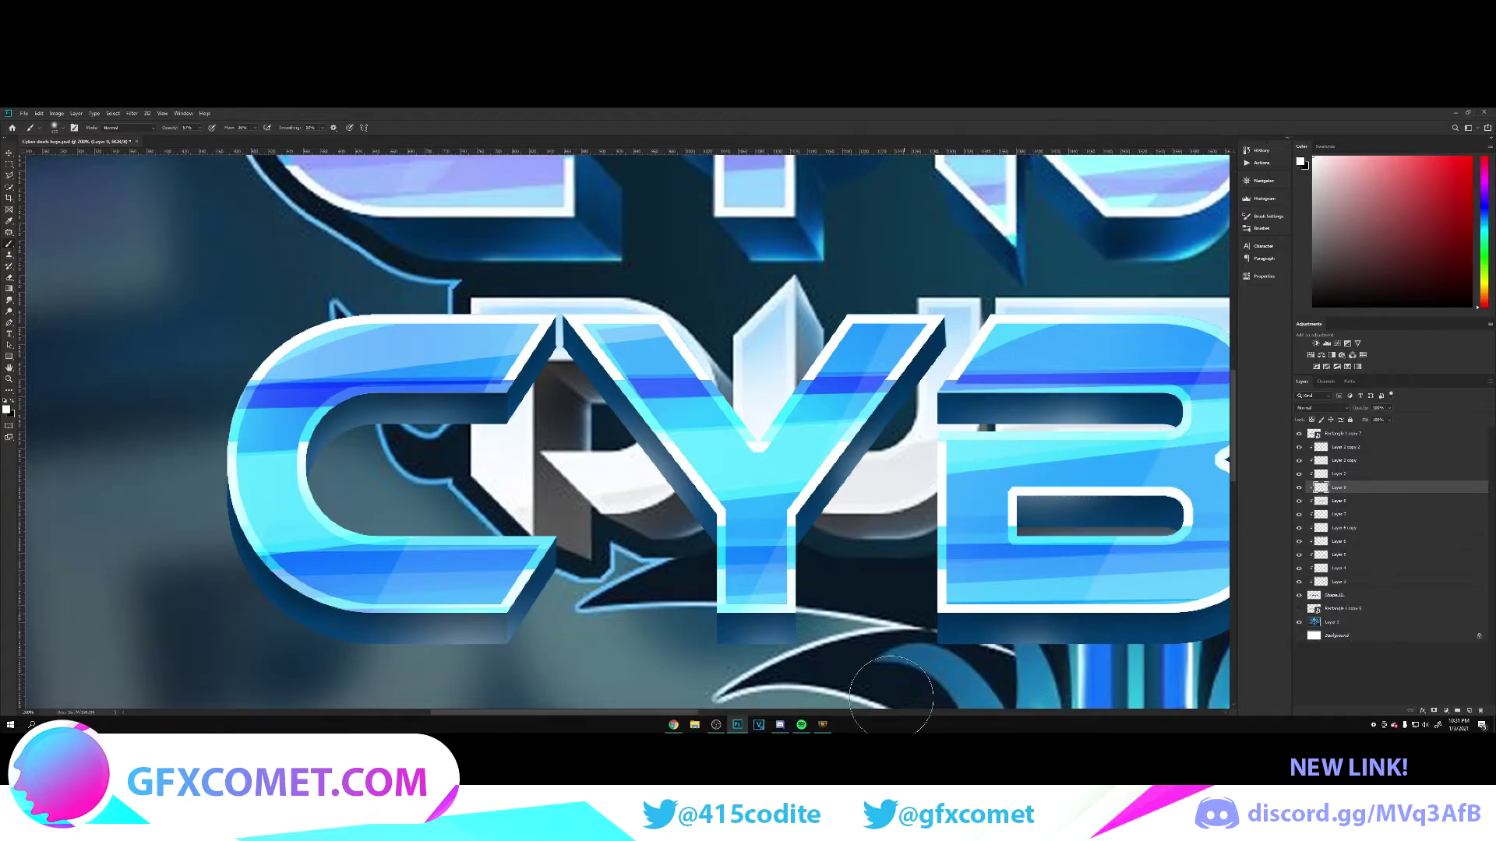
# Reduce the brush size and paint soft white highlights on the extrusions of the E and the R
pyautogui.moveTo(687, 713); pyautogui.dragTo(832, 713)
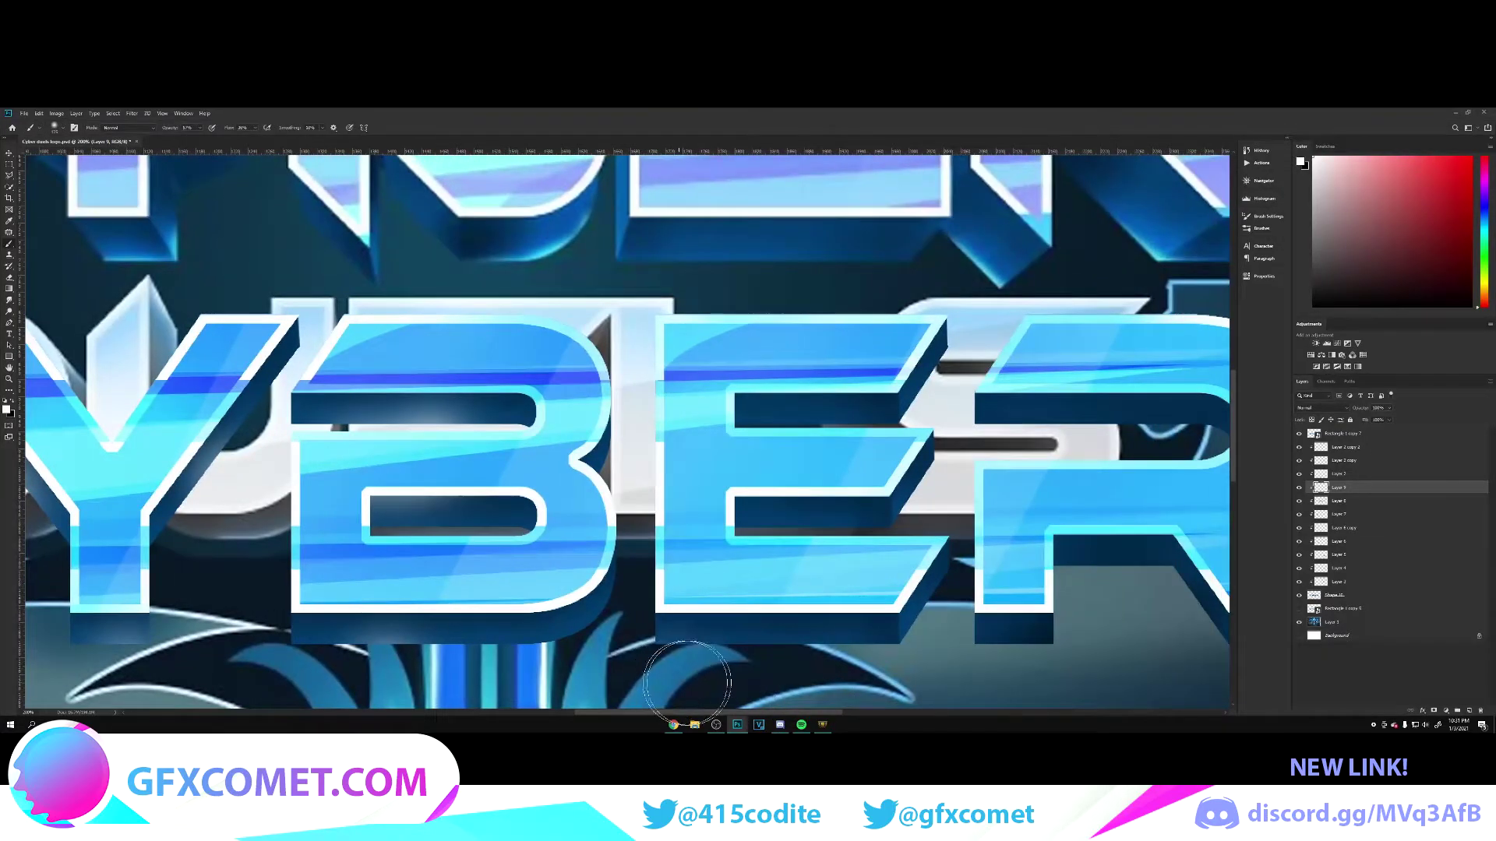
pyautogui.press('[')
pyautogui.press('[')
pyautogui.press('[')
pyautogui.moveTo(759, 529); pyautogui.dragTo(810, 545)
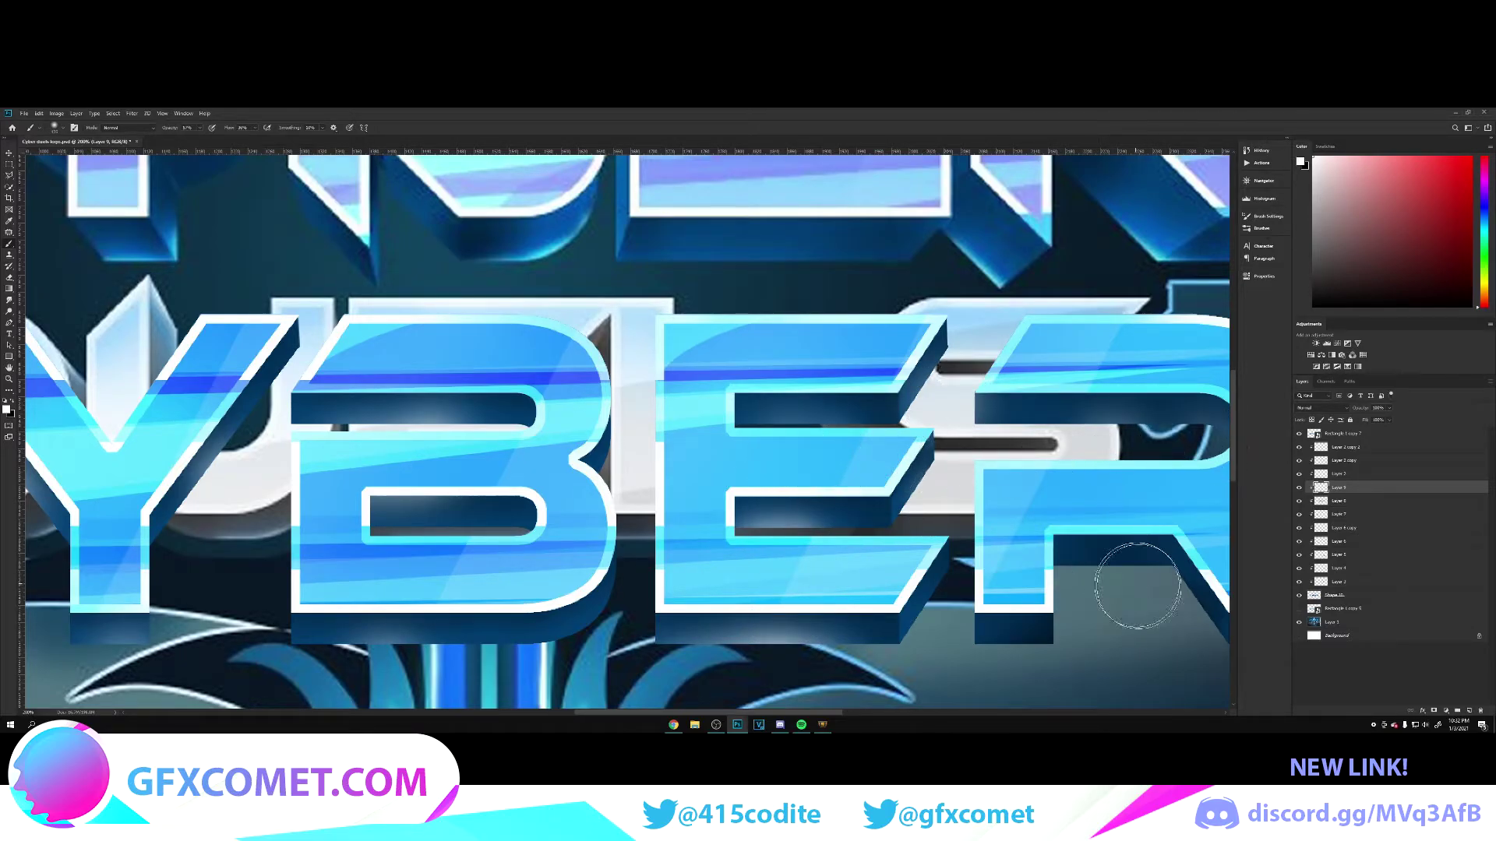
pyautogui.moveTo(1138, 577); pyautogui.dragTo(923, 523)
pyautogui.click(880, 589)
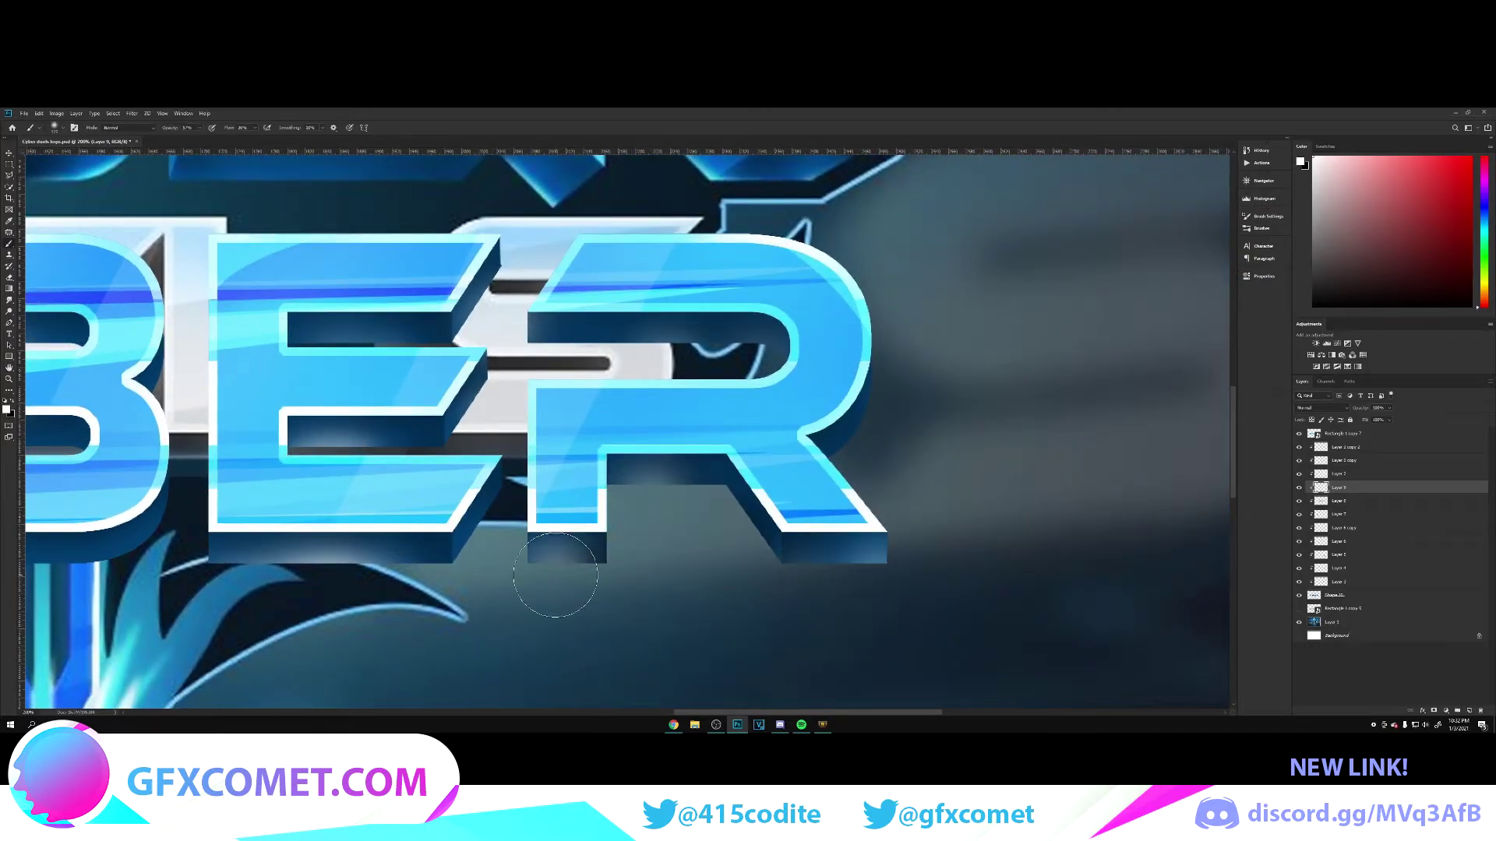
# Set the white highlight layer to the Overlay blend mode and duplicate it to strengthen the glow
pyautogui.hotkey('ctrl', '-')
pyautogui.hotkey('ctrl', '-')
pyautogui.press('v')
pyautogui.hotkey('ctrl', '+')
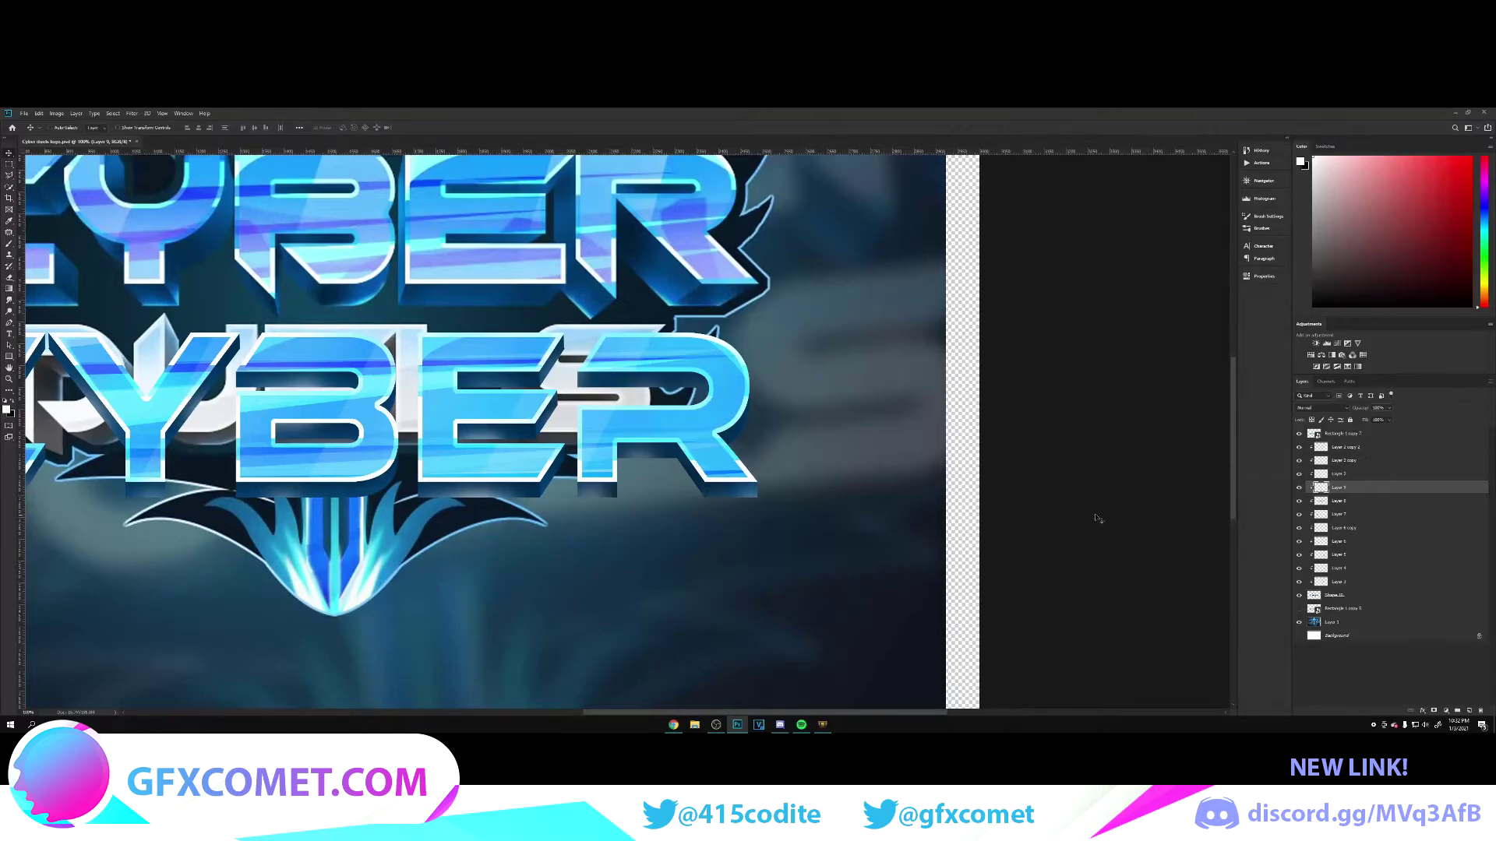
pyautogui.click(1306, 408)
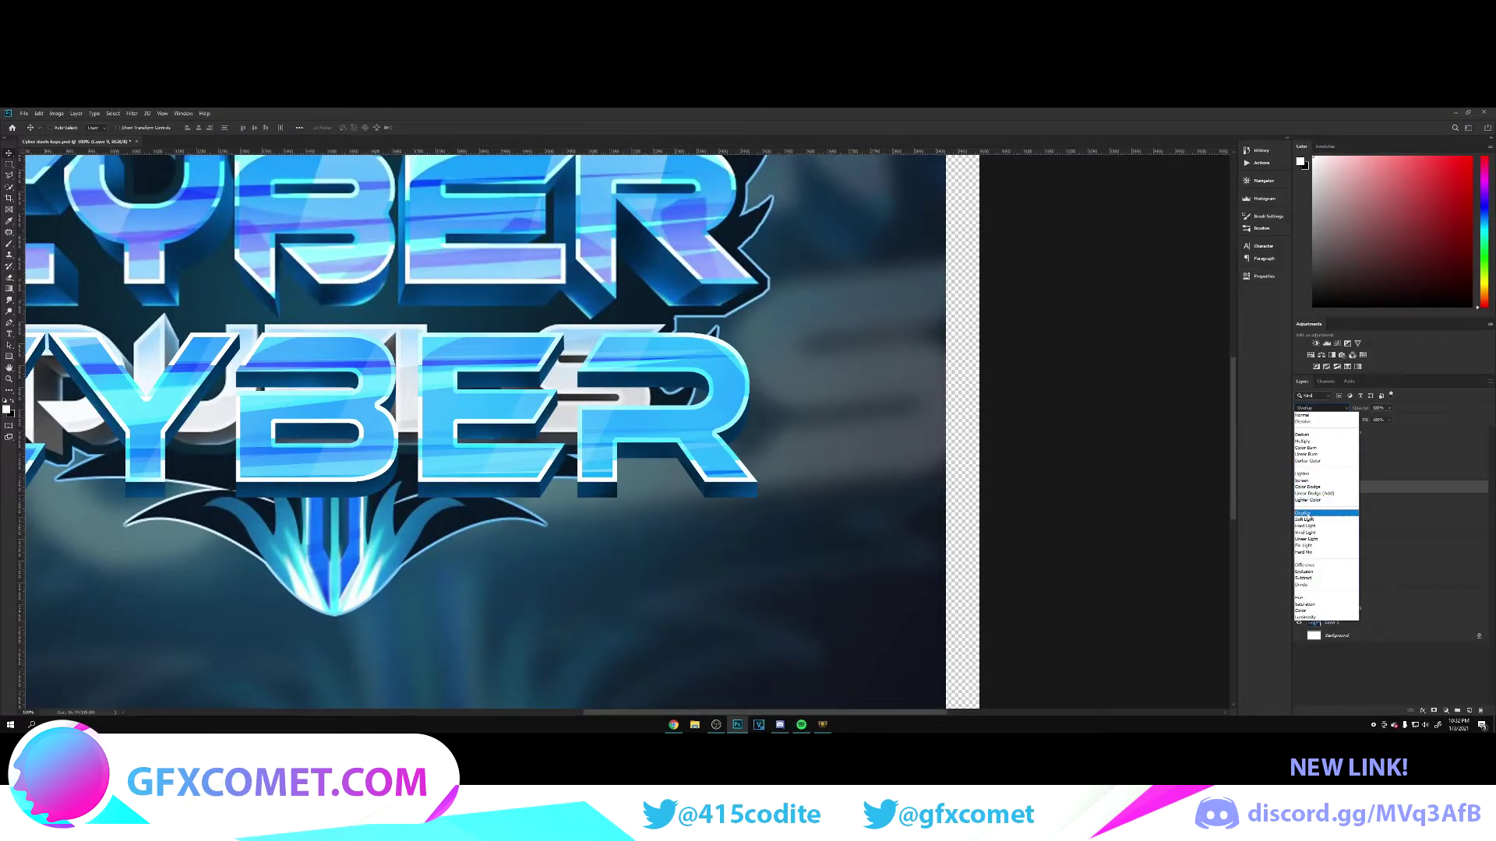
pyautogui.click(1304, 513)
pyautogui.hotkey('ctrl', 'j')
pyautogui.hscroll(-3, 762, 711)
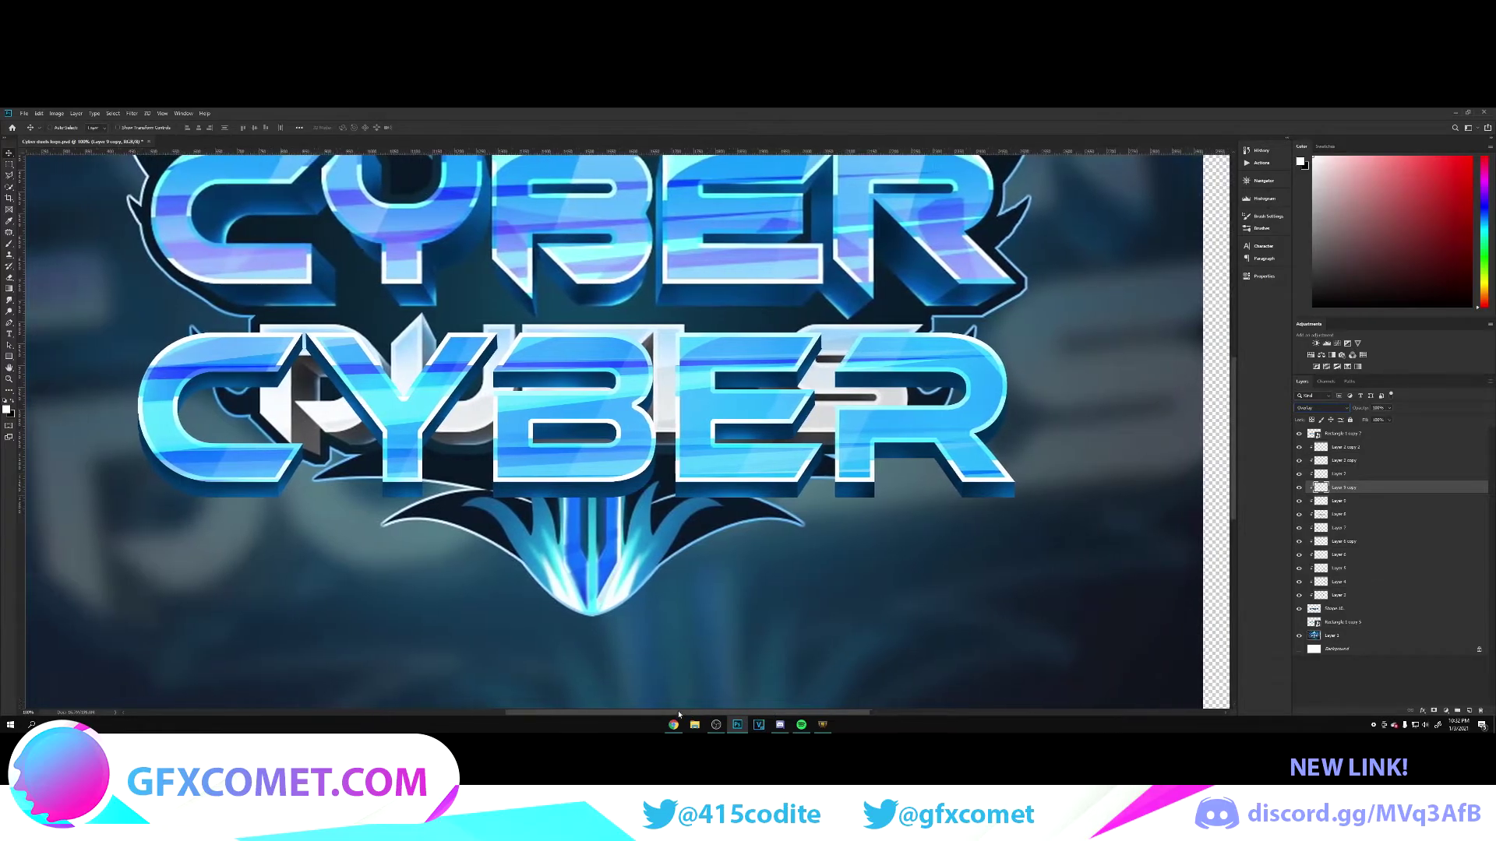
pyautogui.scroll(3, 785, 564)
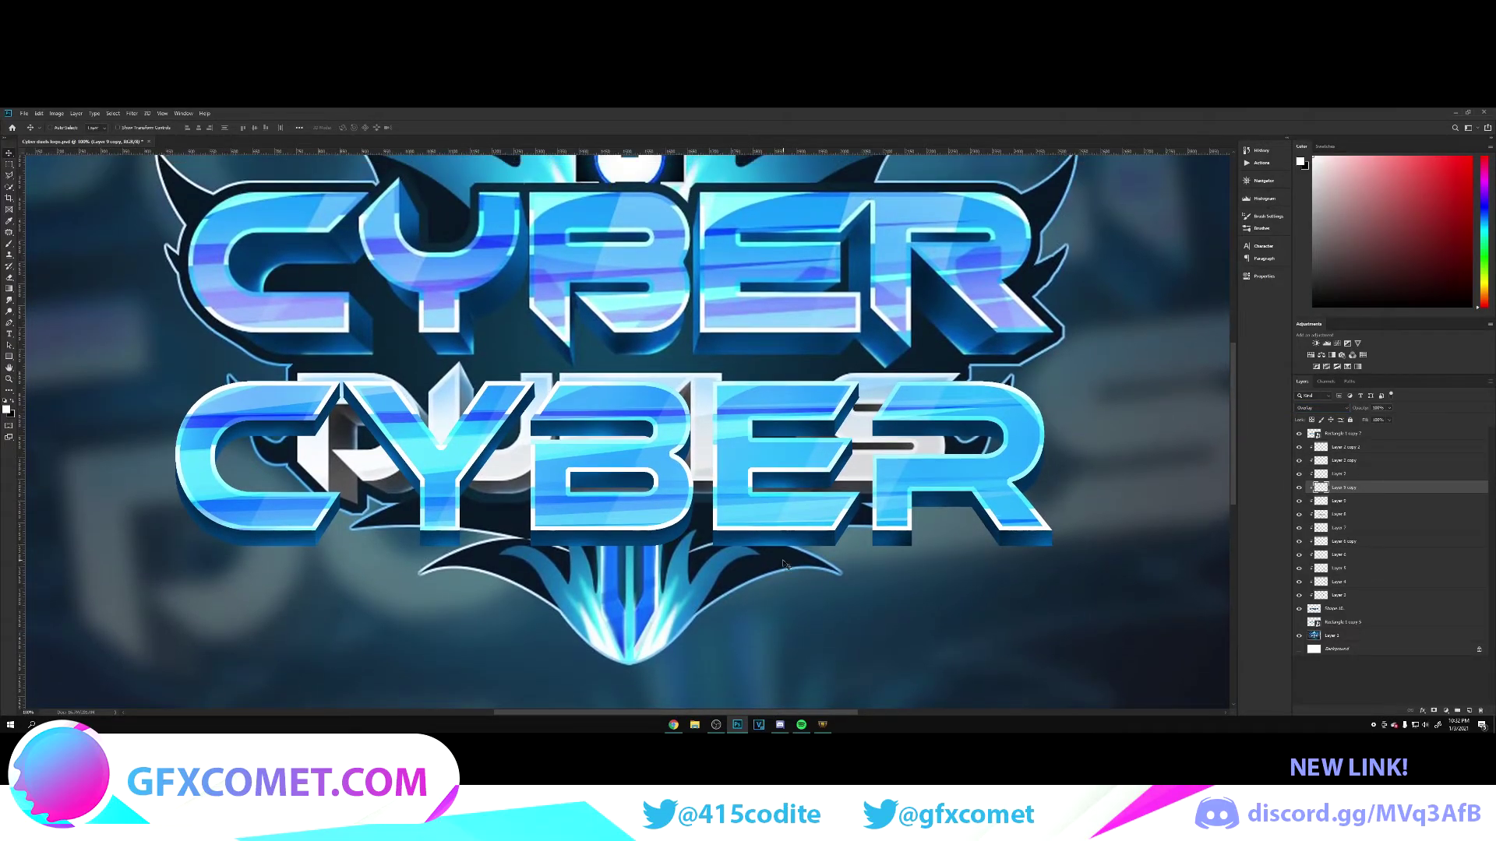
# Sample the bright cyan edge colour from the reference lettering's extrusion as the Brush tool's foreground colour
pyautogui.hotkey('ctrl', '+')
pyautogui.moveTo(666, 712); pyautogui.dragTo(581, 716)
pyautogui.scroll(2, 627, 623)
pyautogui.scroll(-4, 638, 615)
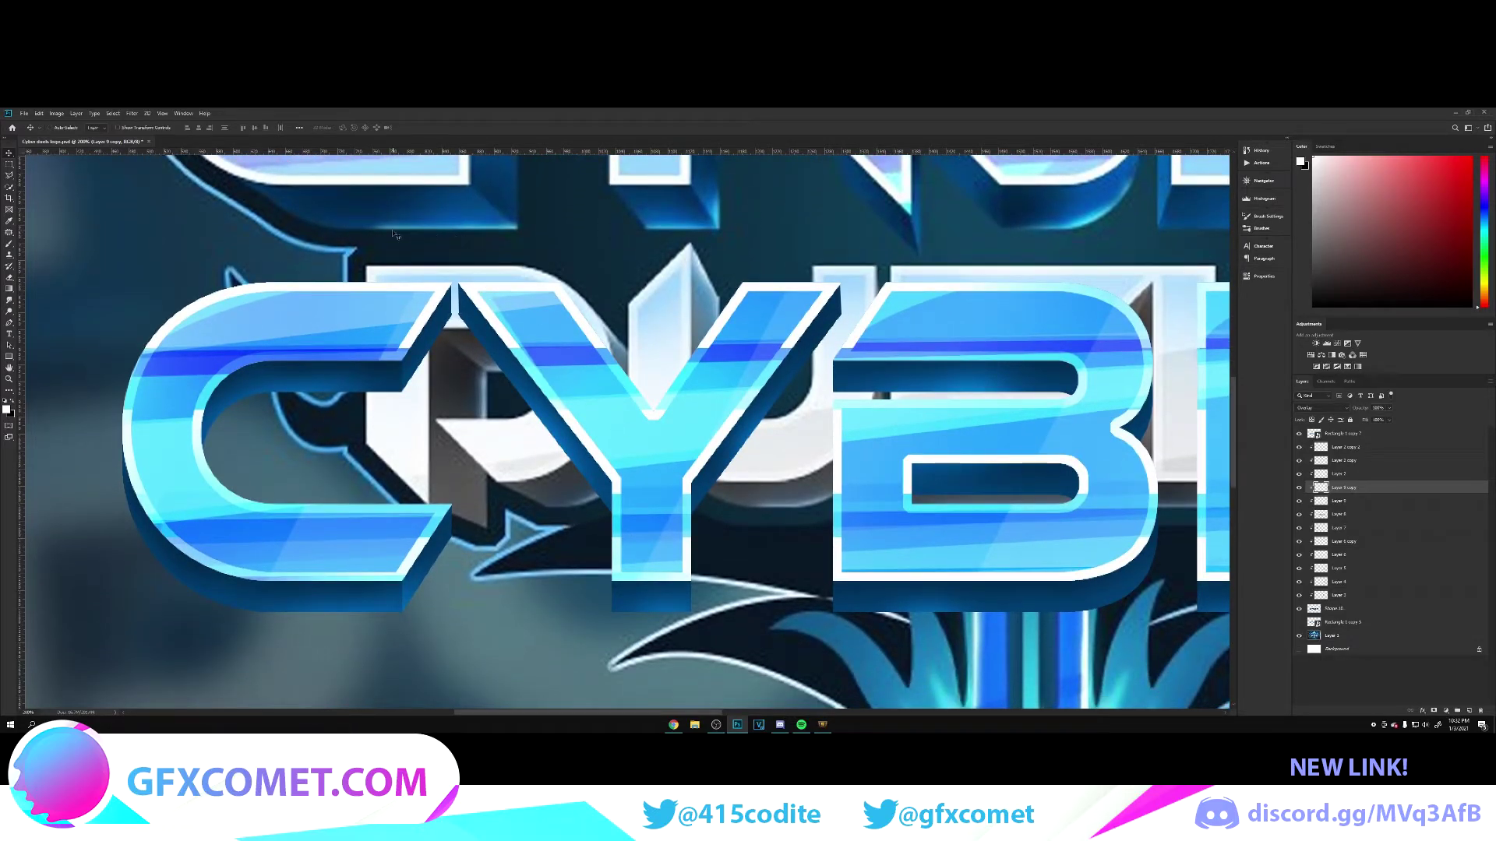
pyautogui.press('b')
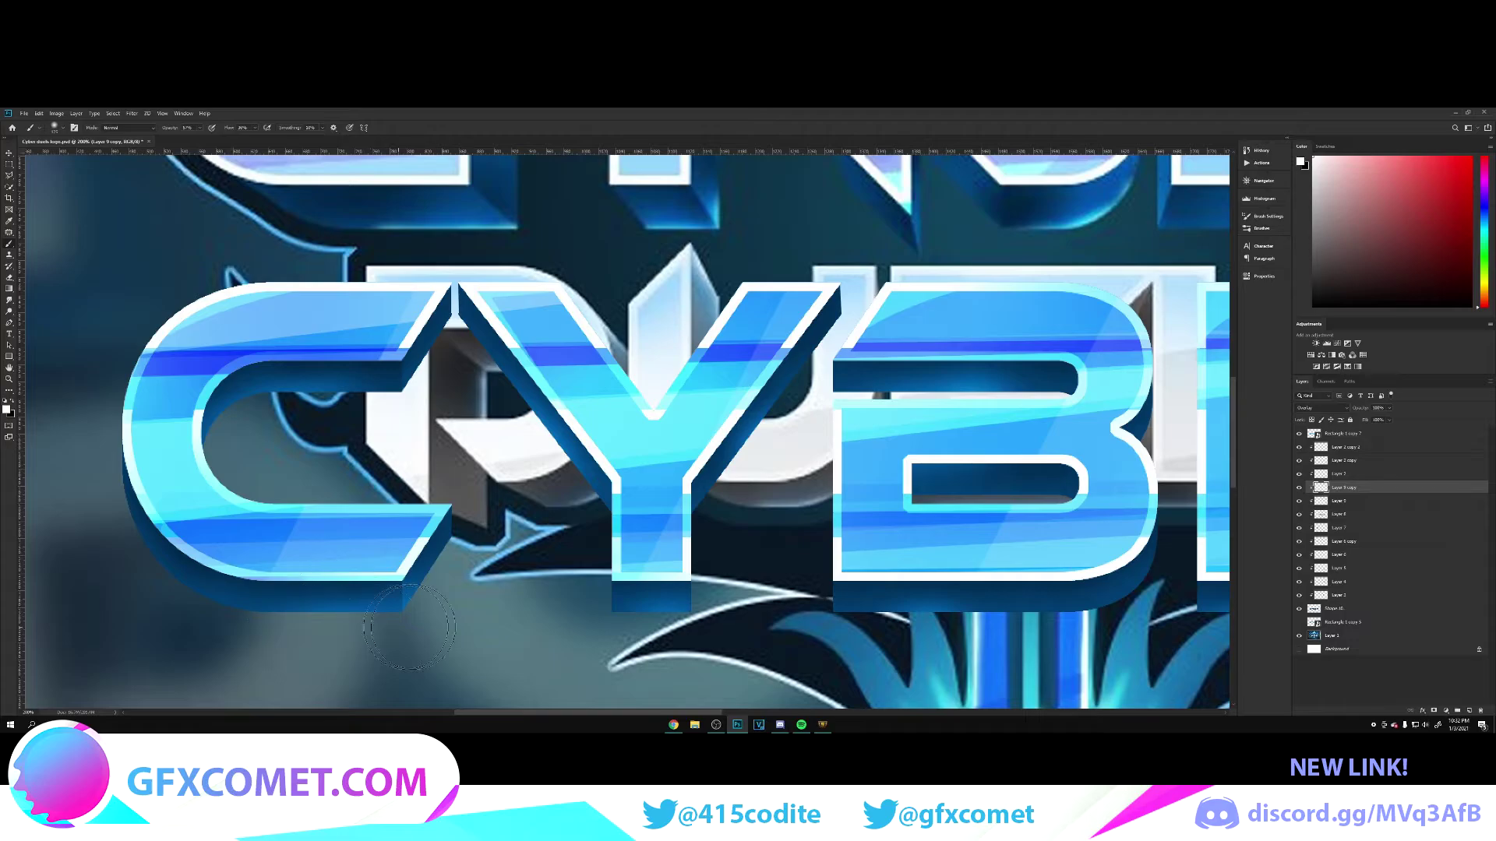
pyautogui.keyDown('alt'); pyautogui.click(499, 222); pyautogui.keyUp('alt')
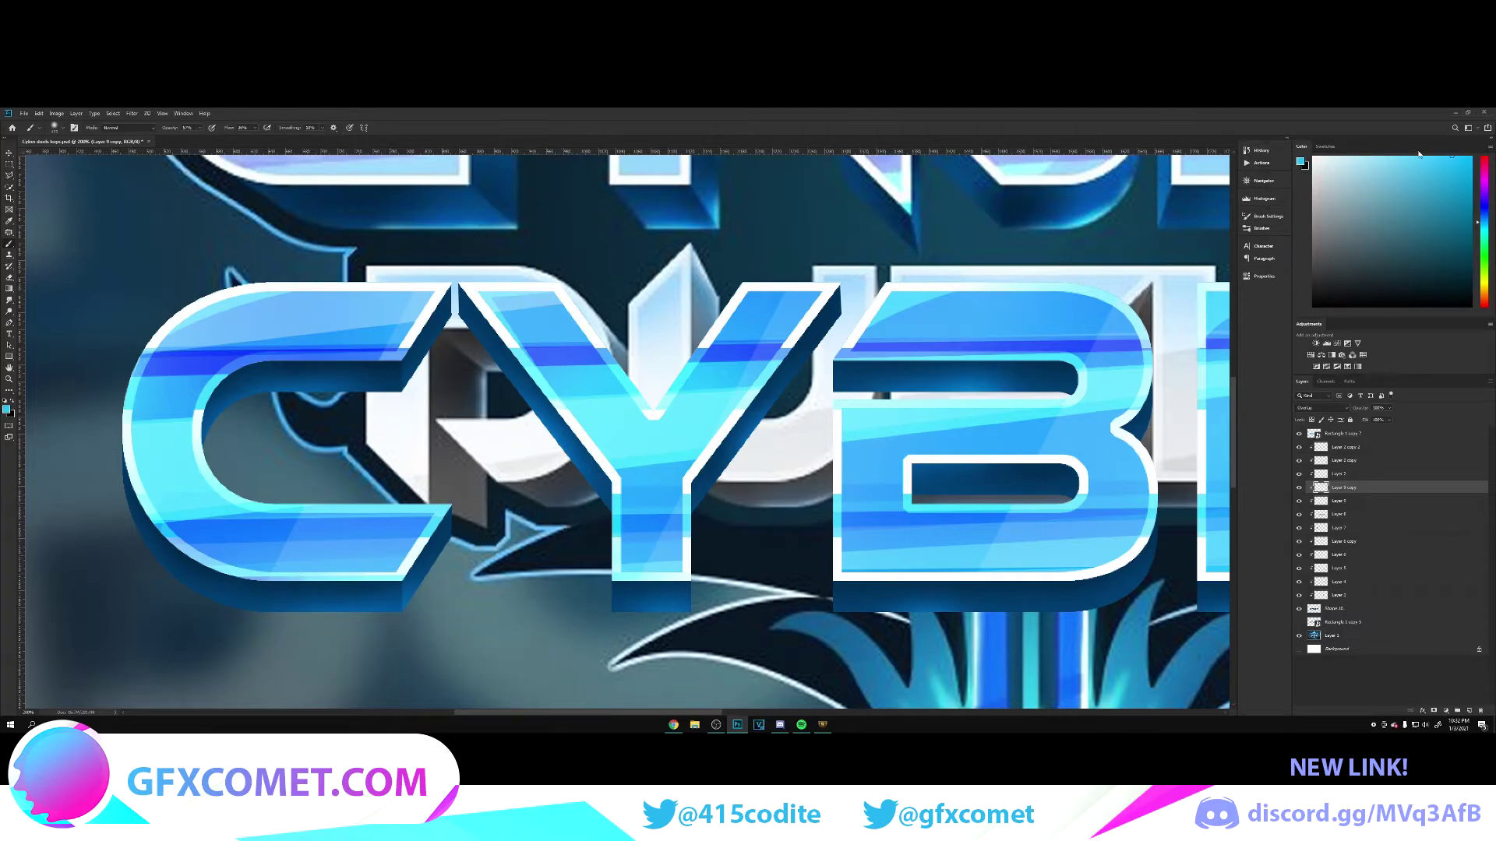
# Shrink the brush to a small tip and add a new clipped layer above the duplicated white highlight layer
pyautogui.press('[')
pyautogui.press('[')
pyautogui.press('[')
pyautogui.press('[')
pyautogui.press('[')
pyautogui.press('[')
pyautogui.press('[')
pyautogui.press('[')
pyautogui.press('[')
pyautogui.press('[')
pyautogui.press('[')
pyautogui.press('[')
pyautogui.hotkey('ctrl', 'shift', 'alt', 'n')
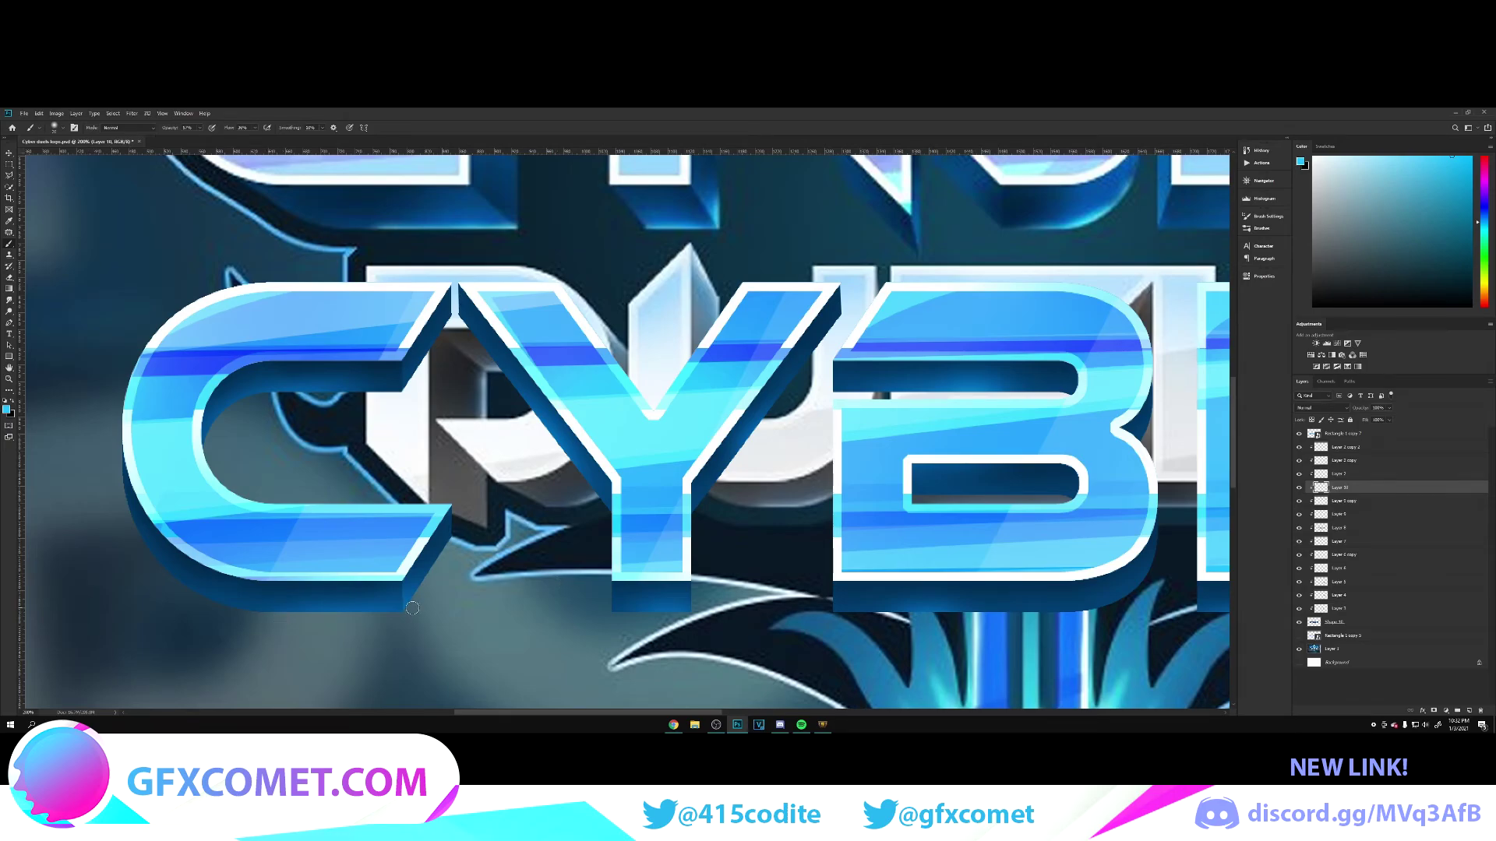
pyautogui.scroll(3, 537, 596)
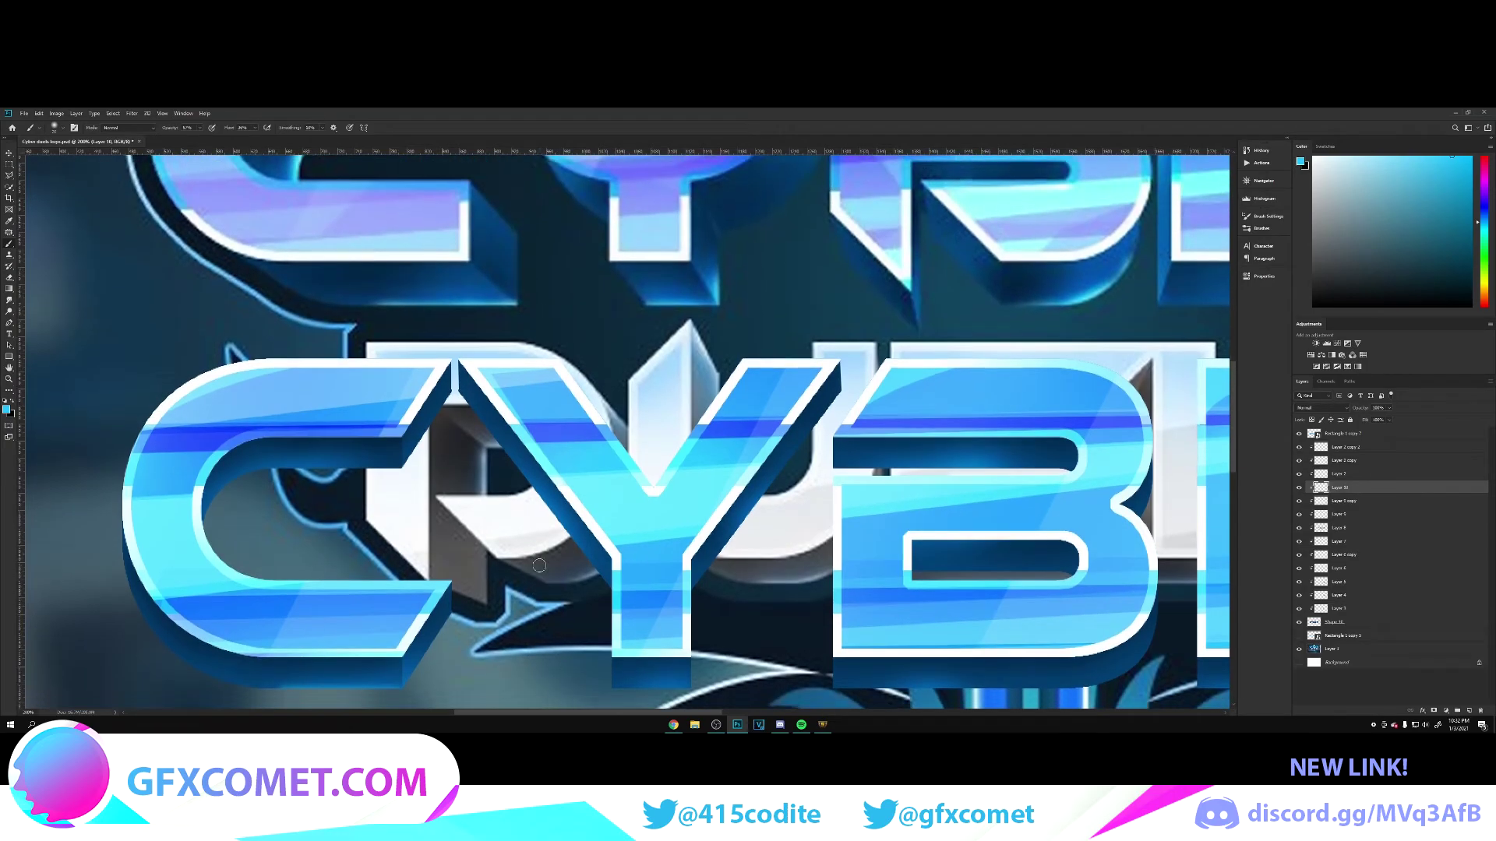
pyautogui.scroll(3, 539, 568)
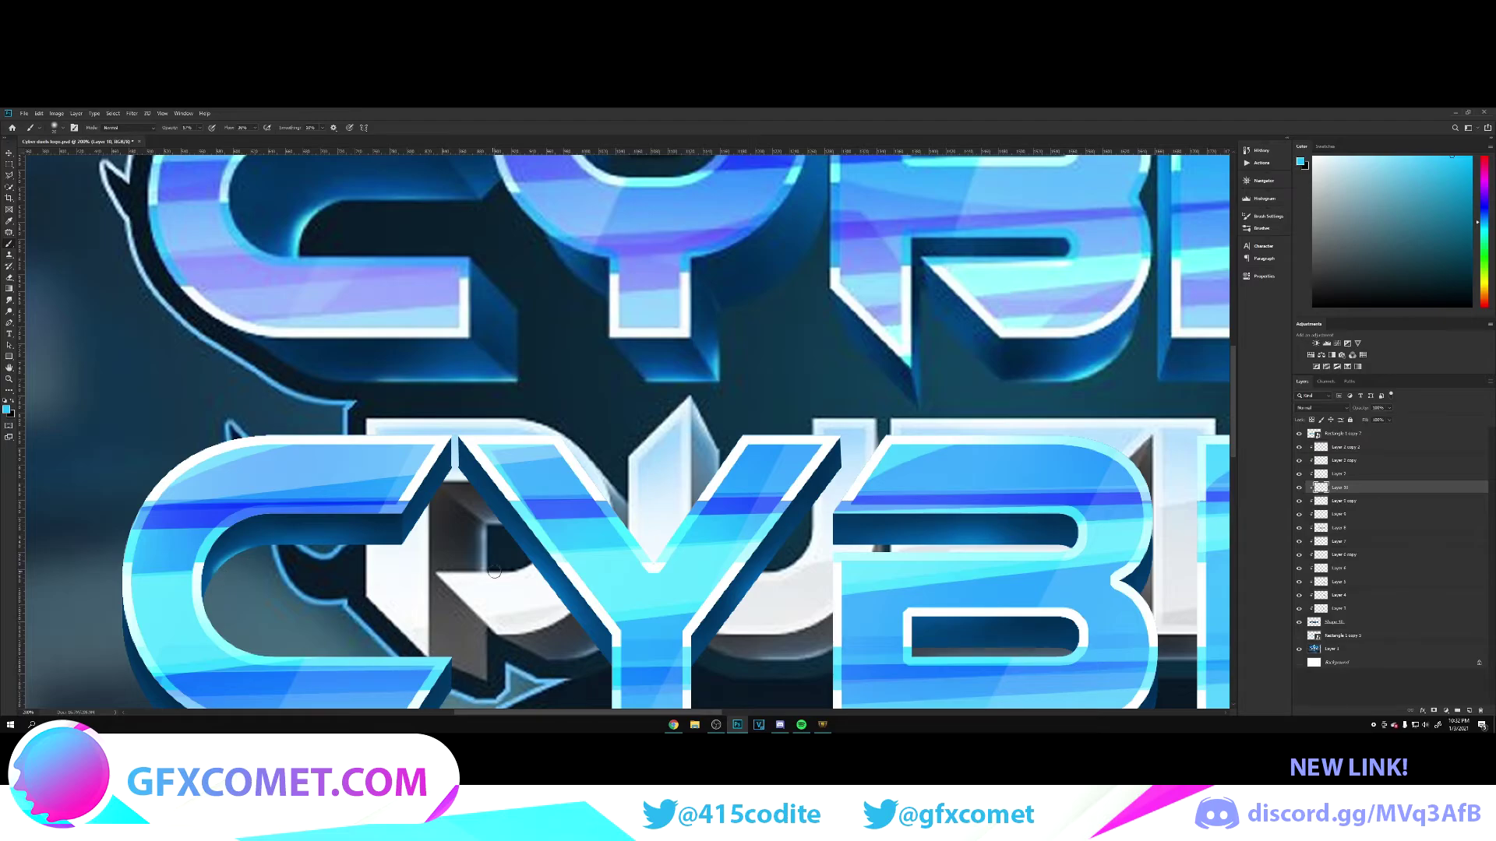
pyautogui.scroll(-3, 494, 571)
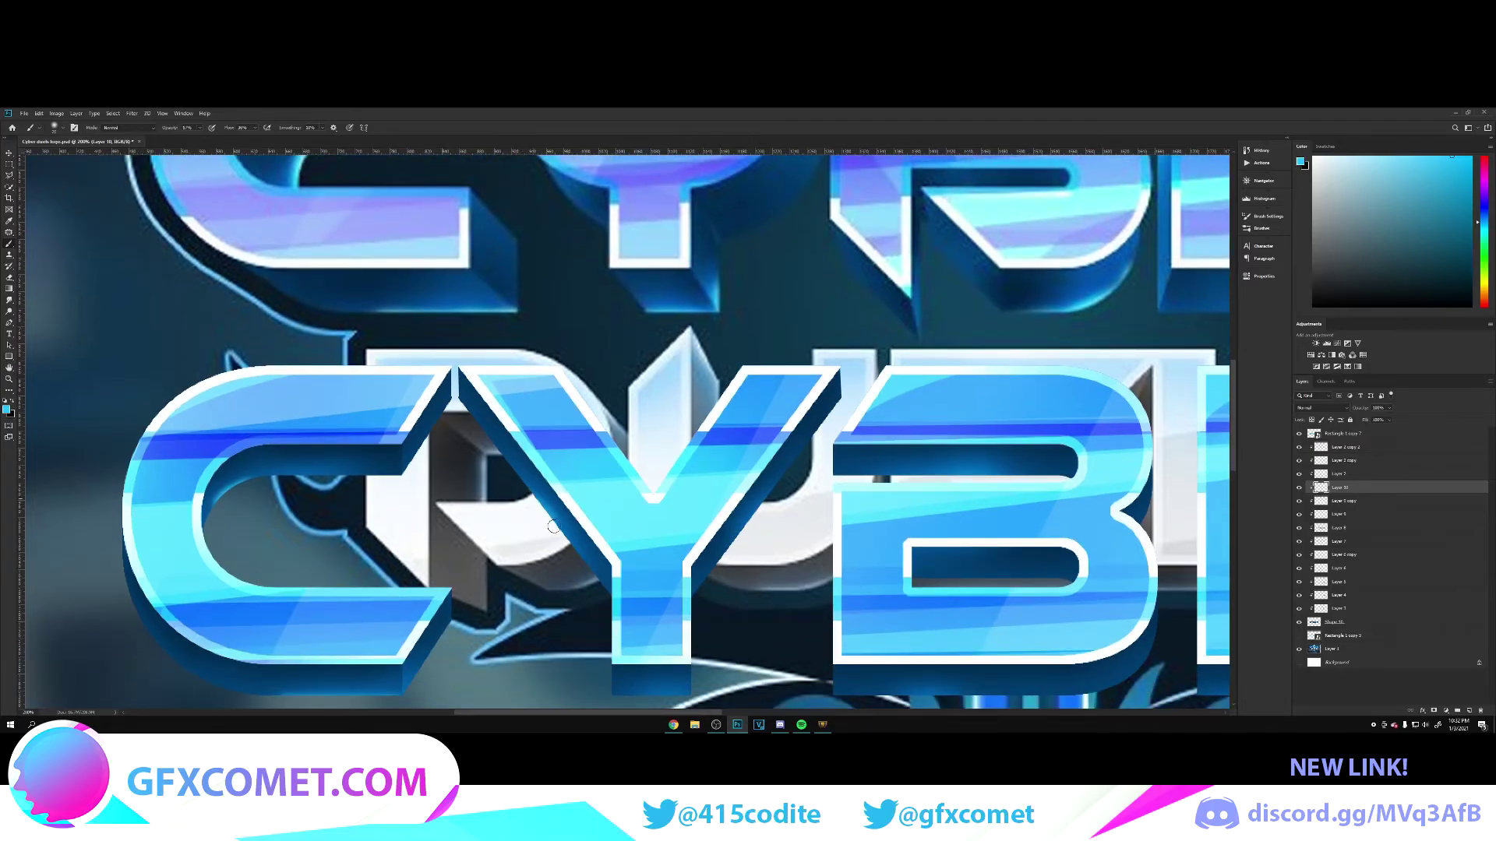
pyautogui.scroll(-3, 624, 694)
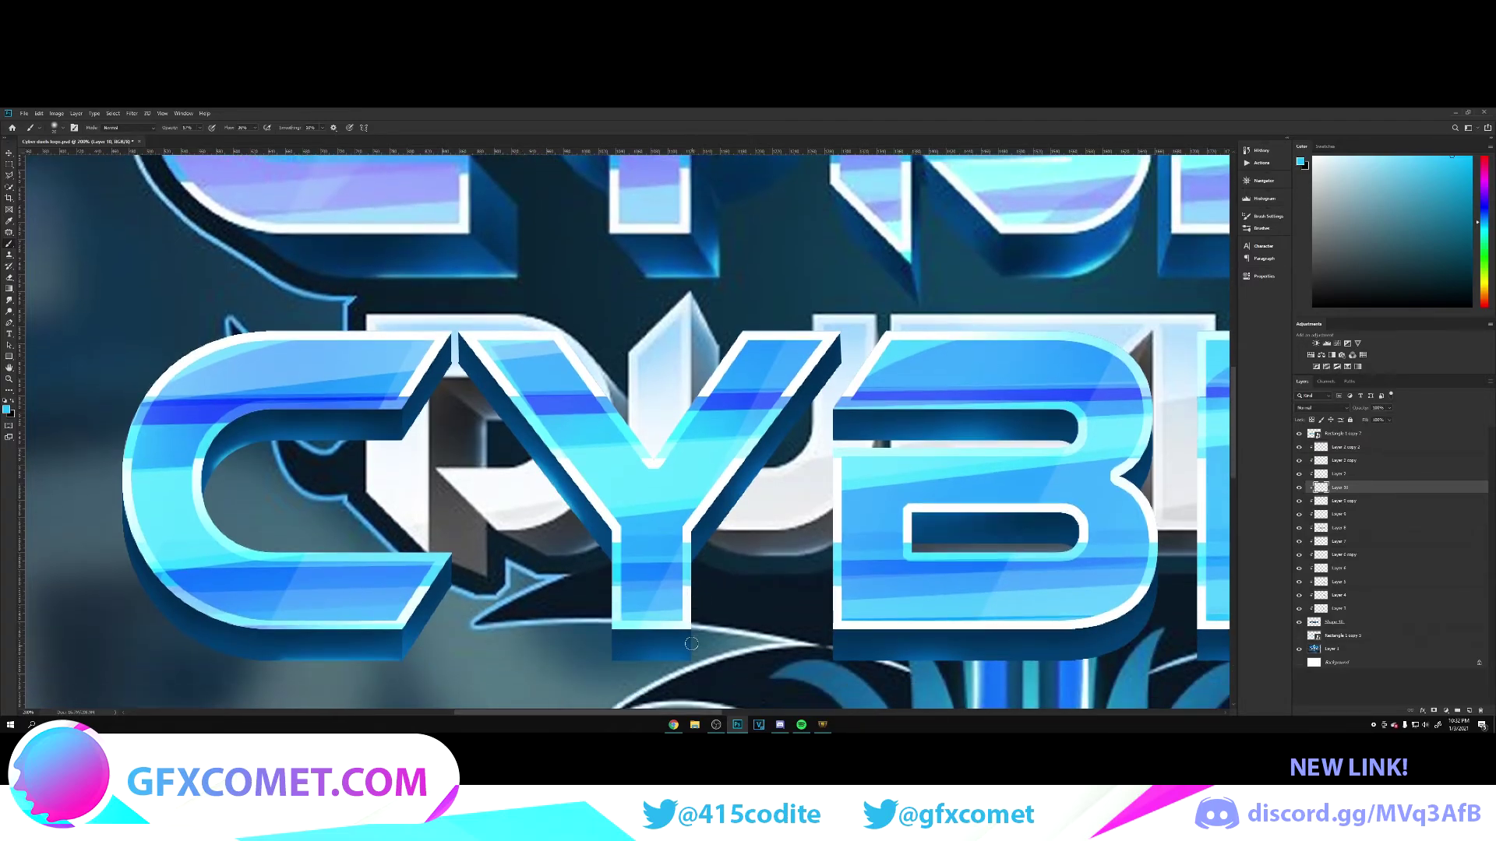